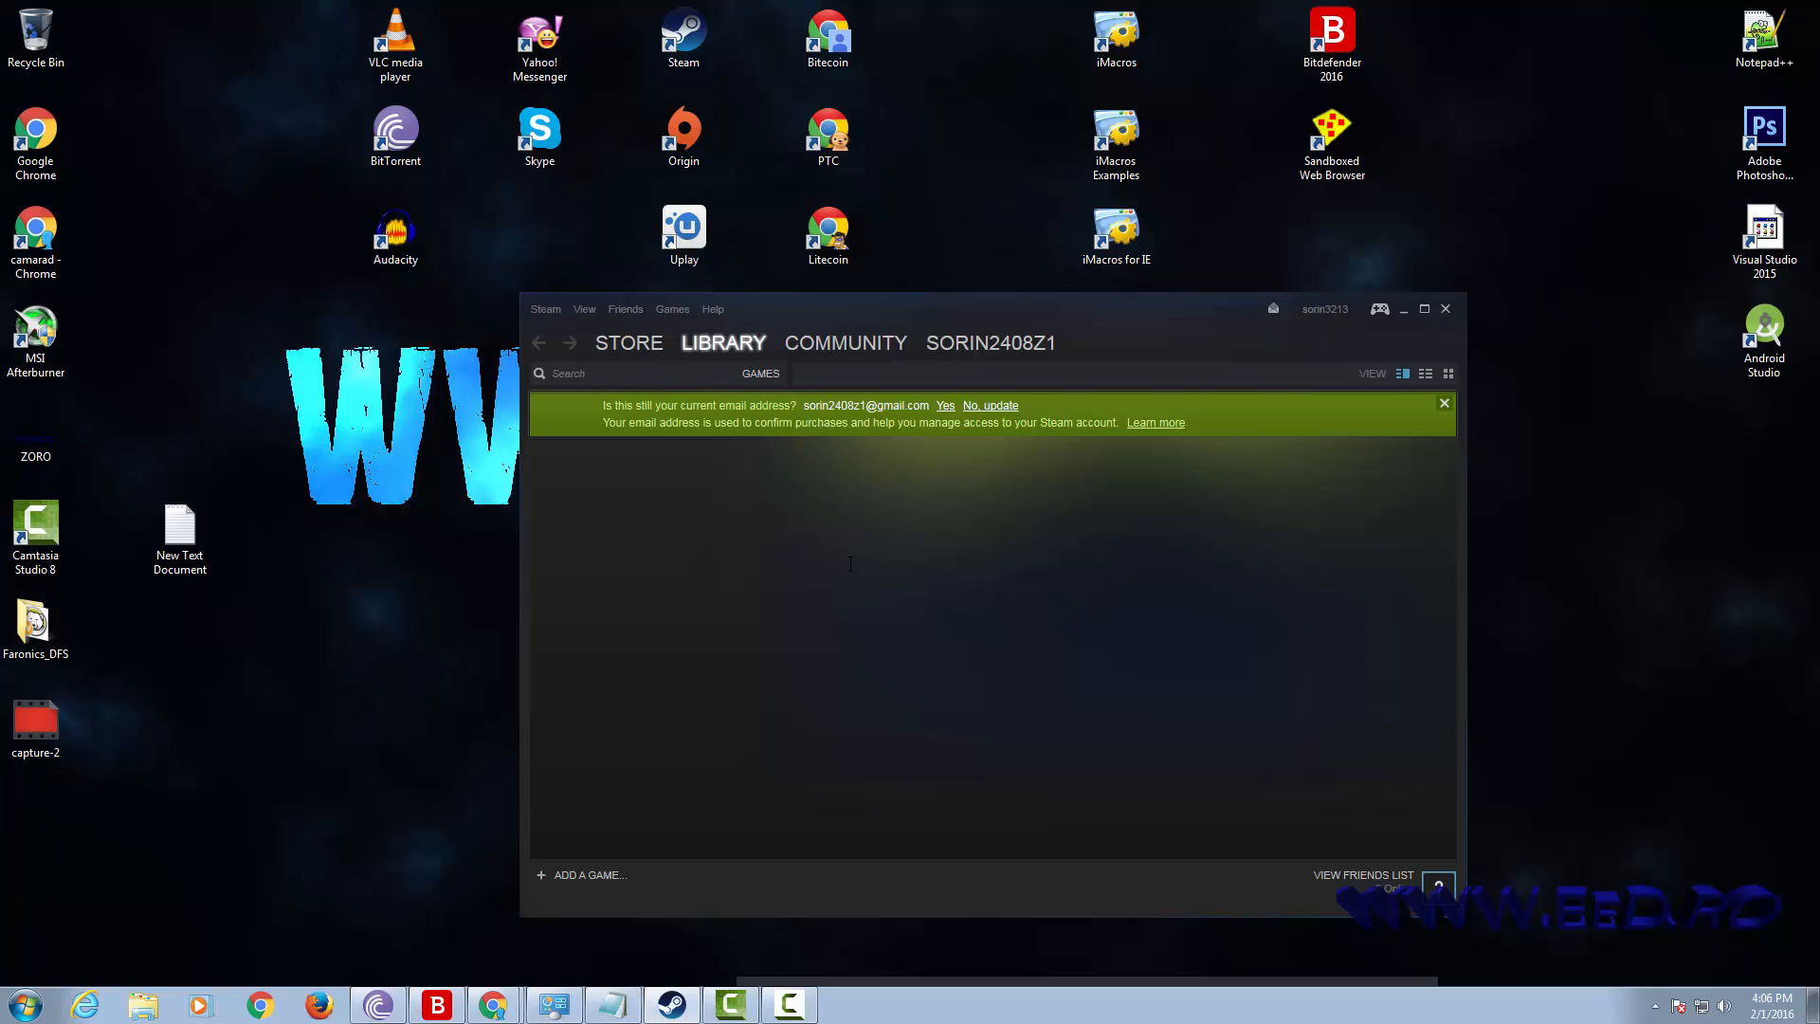
Step: Switch to Chrome and open the gmail.com inbox in a new tab
mouse_move(500, 1012)
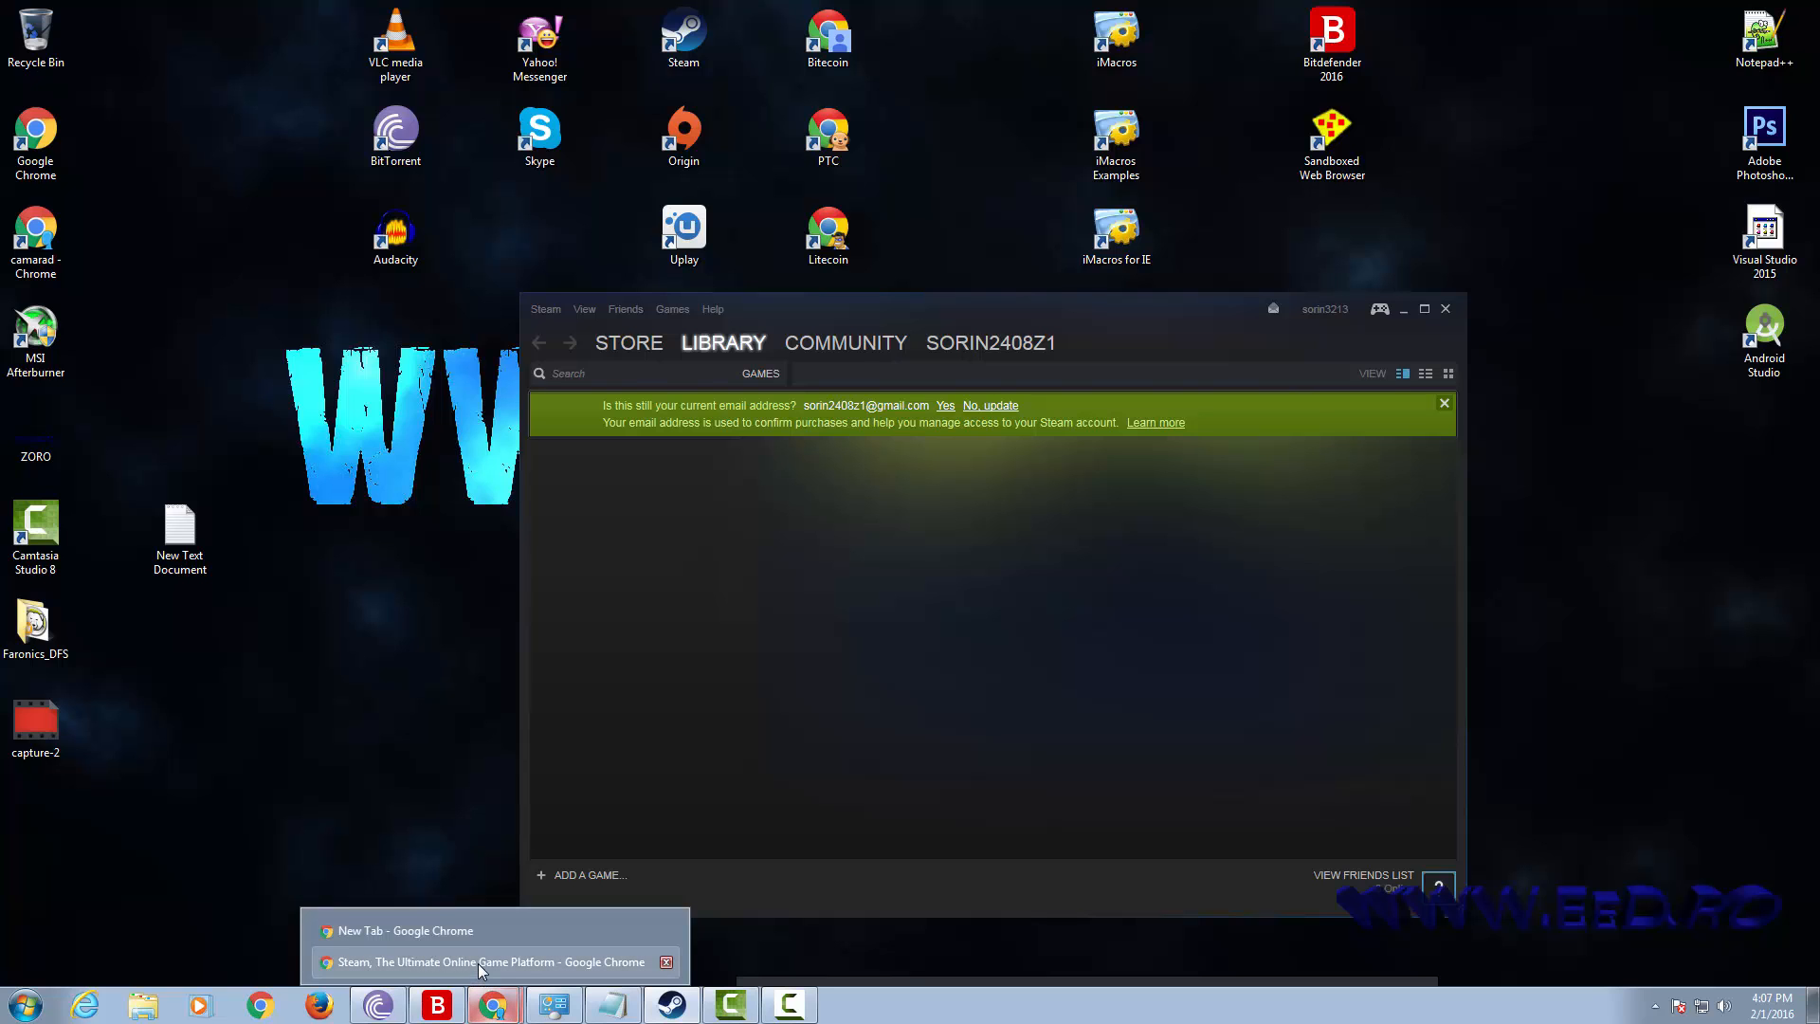
left_click(478, 963)
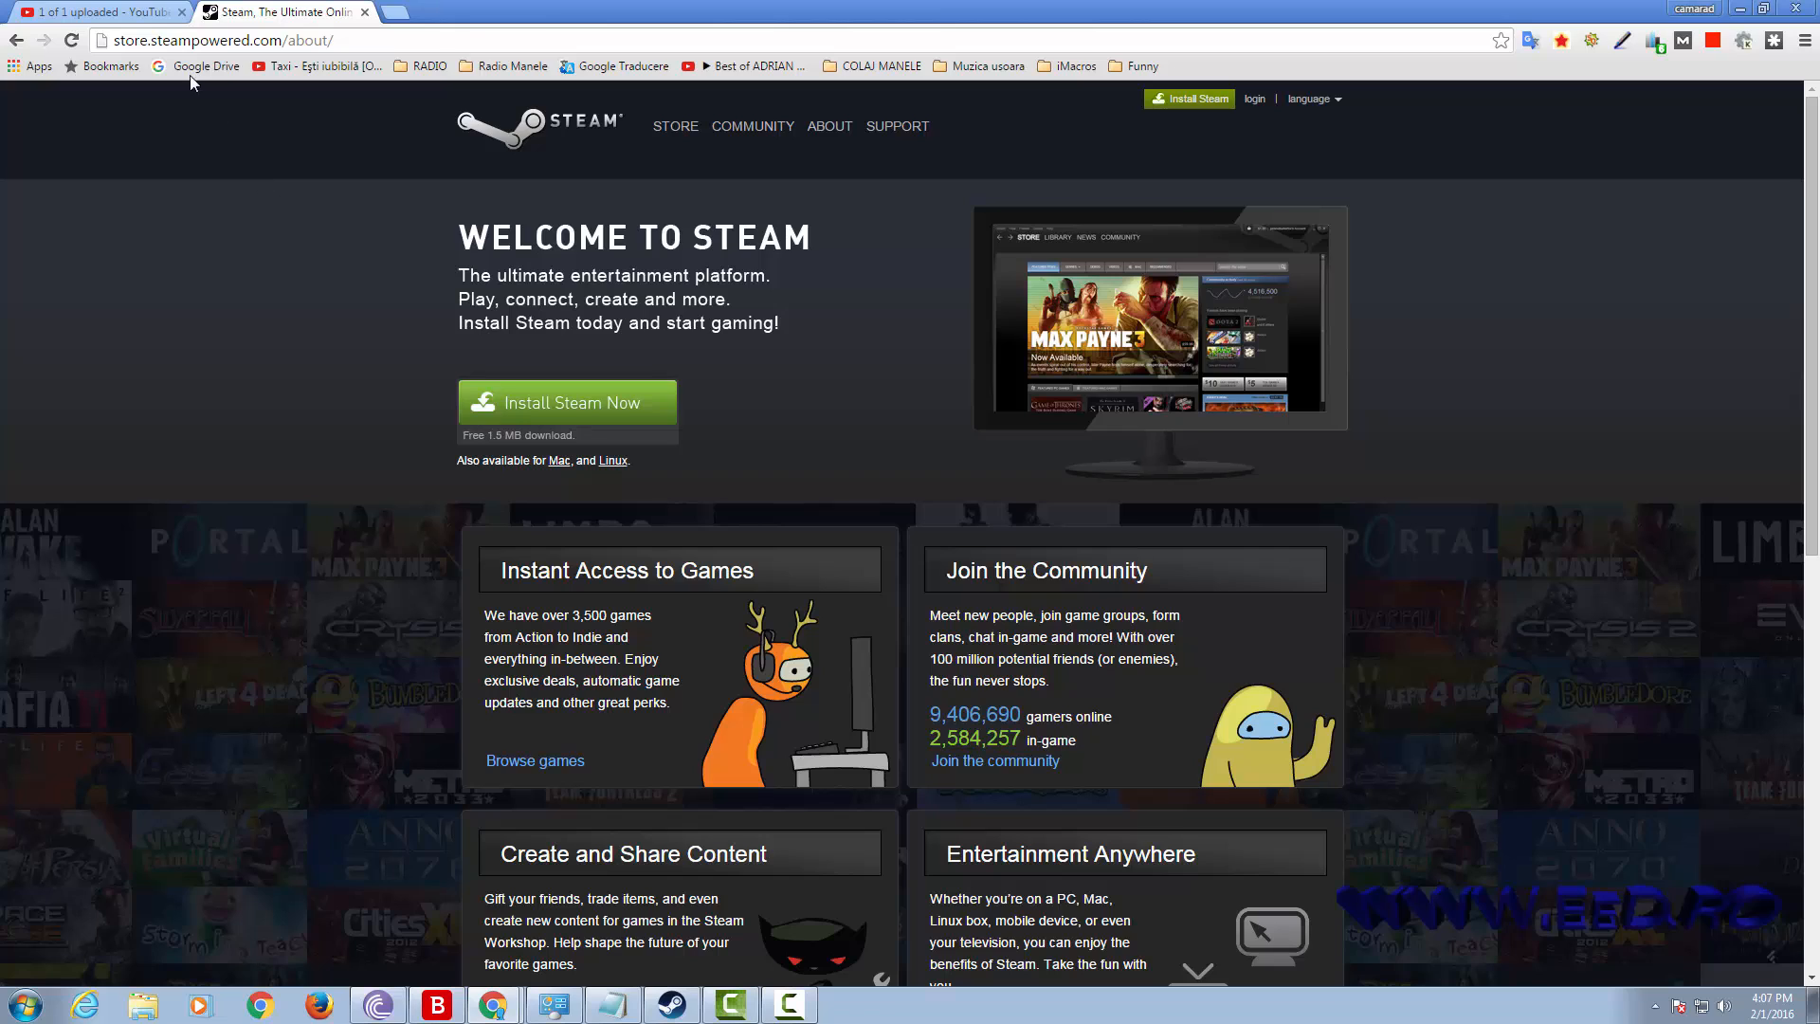
left_click(105, 12)
left_click(395, 12)
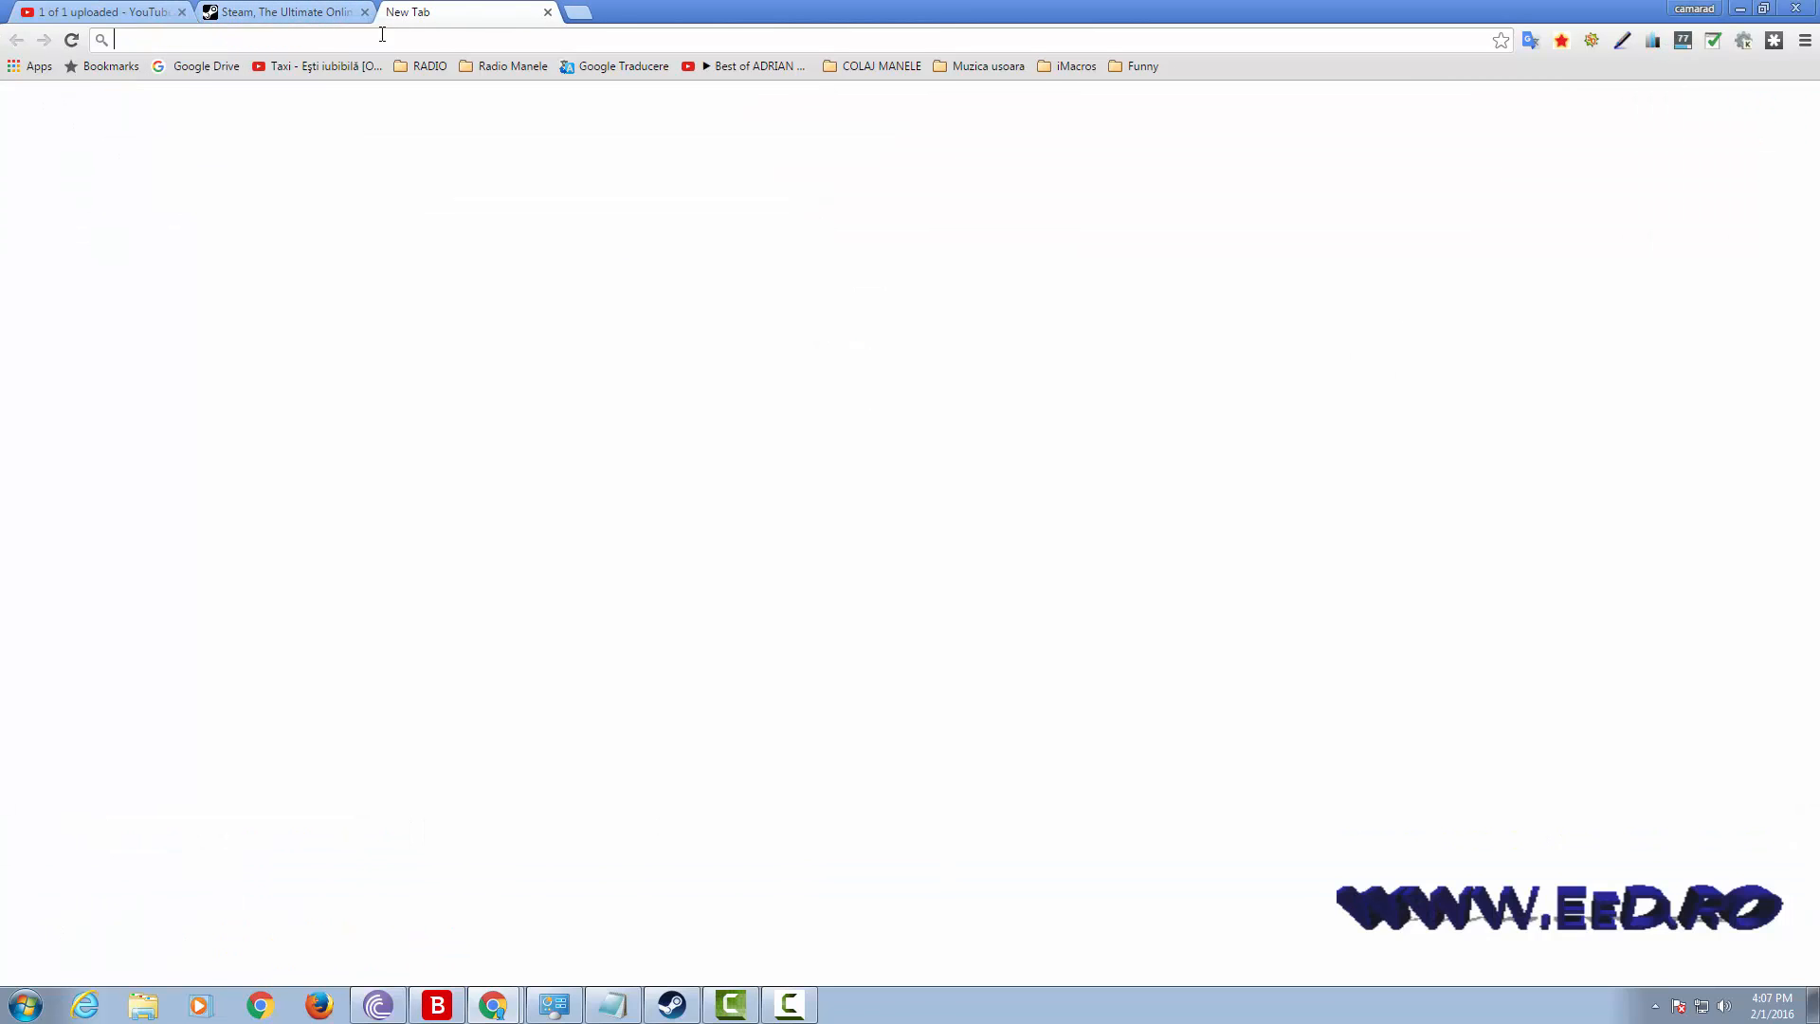
type("gmail.com")
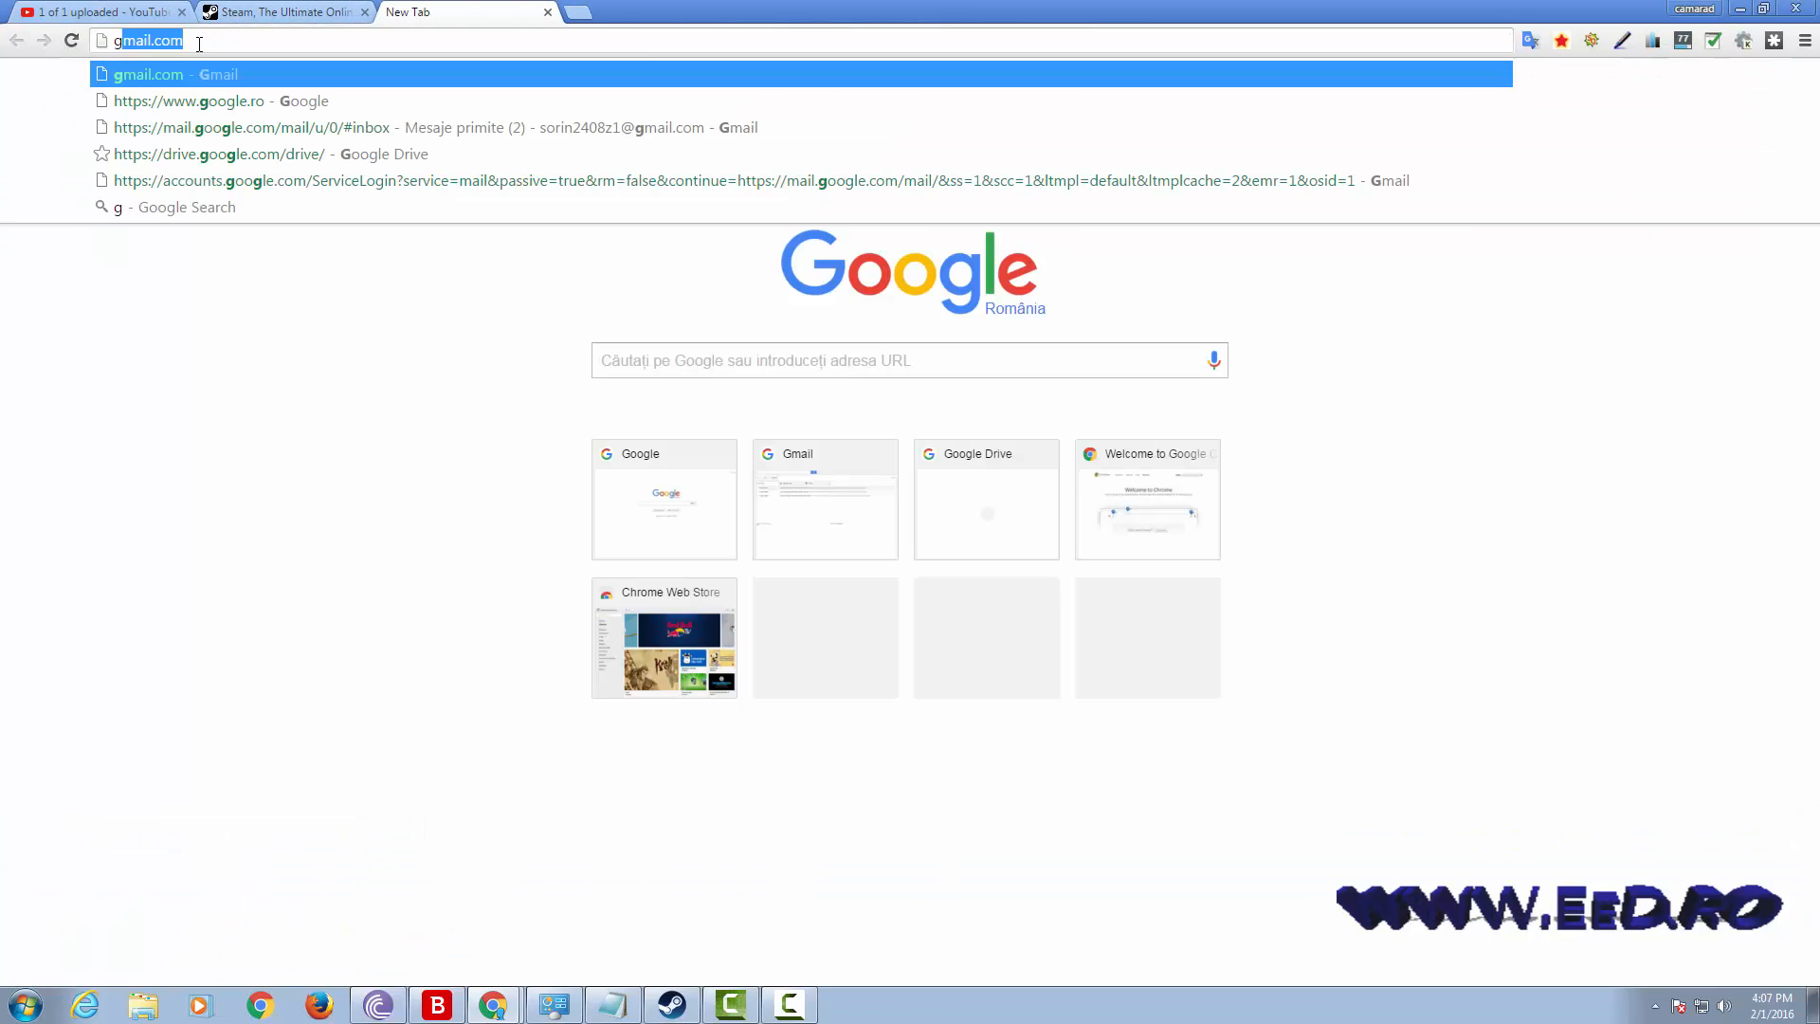
key("Return")
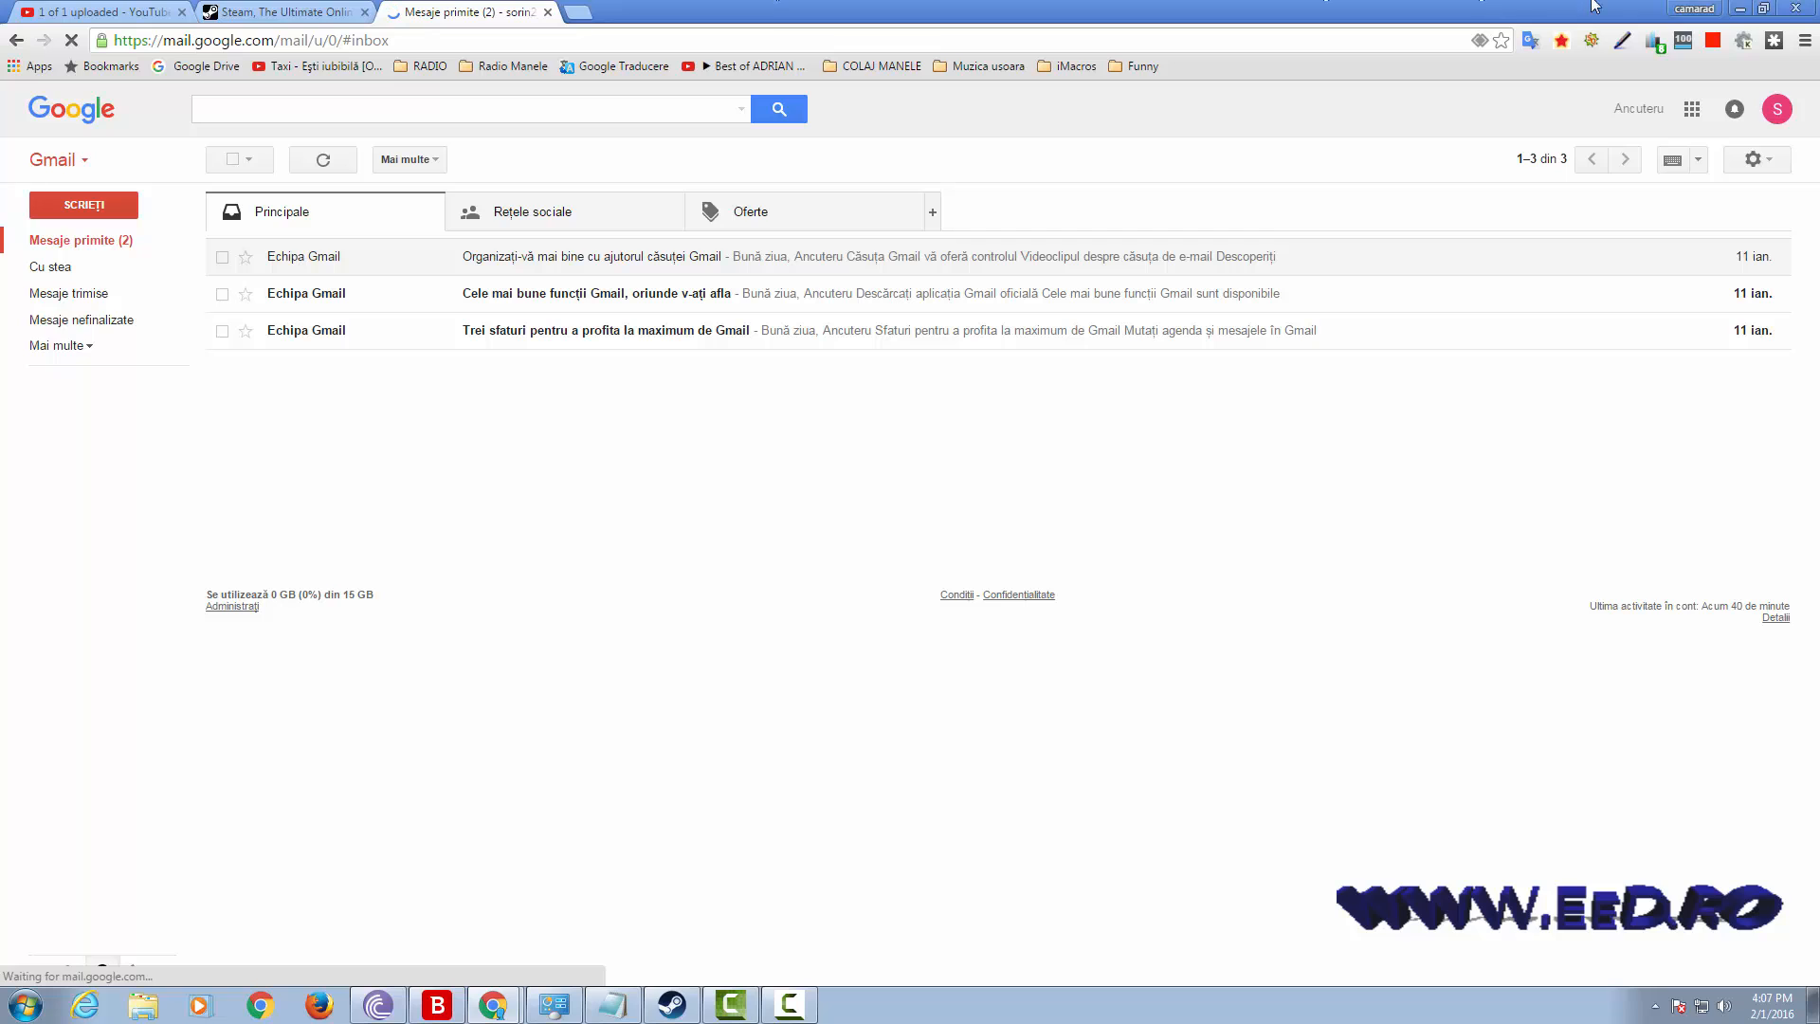
Step: Return to Steam, confirm that the account's email address is still current, and have the verification email sent
left_click(1745, 10)
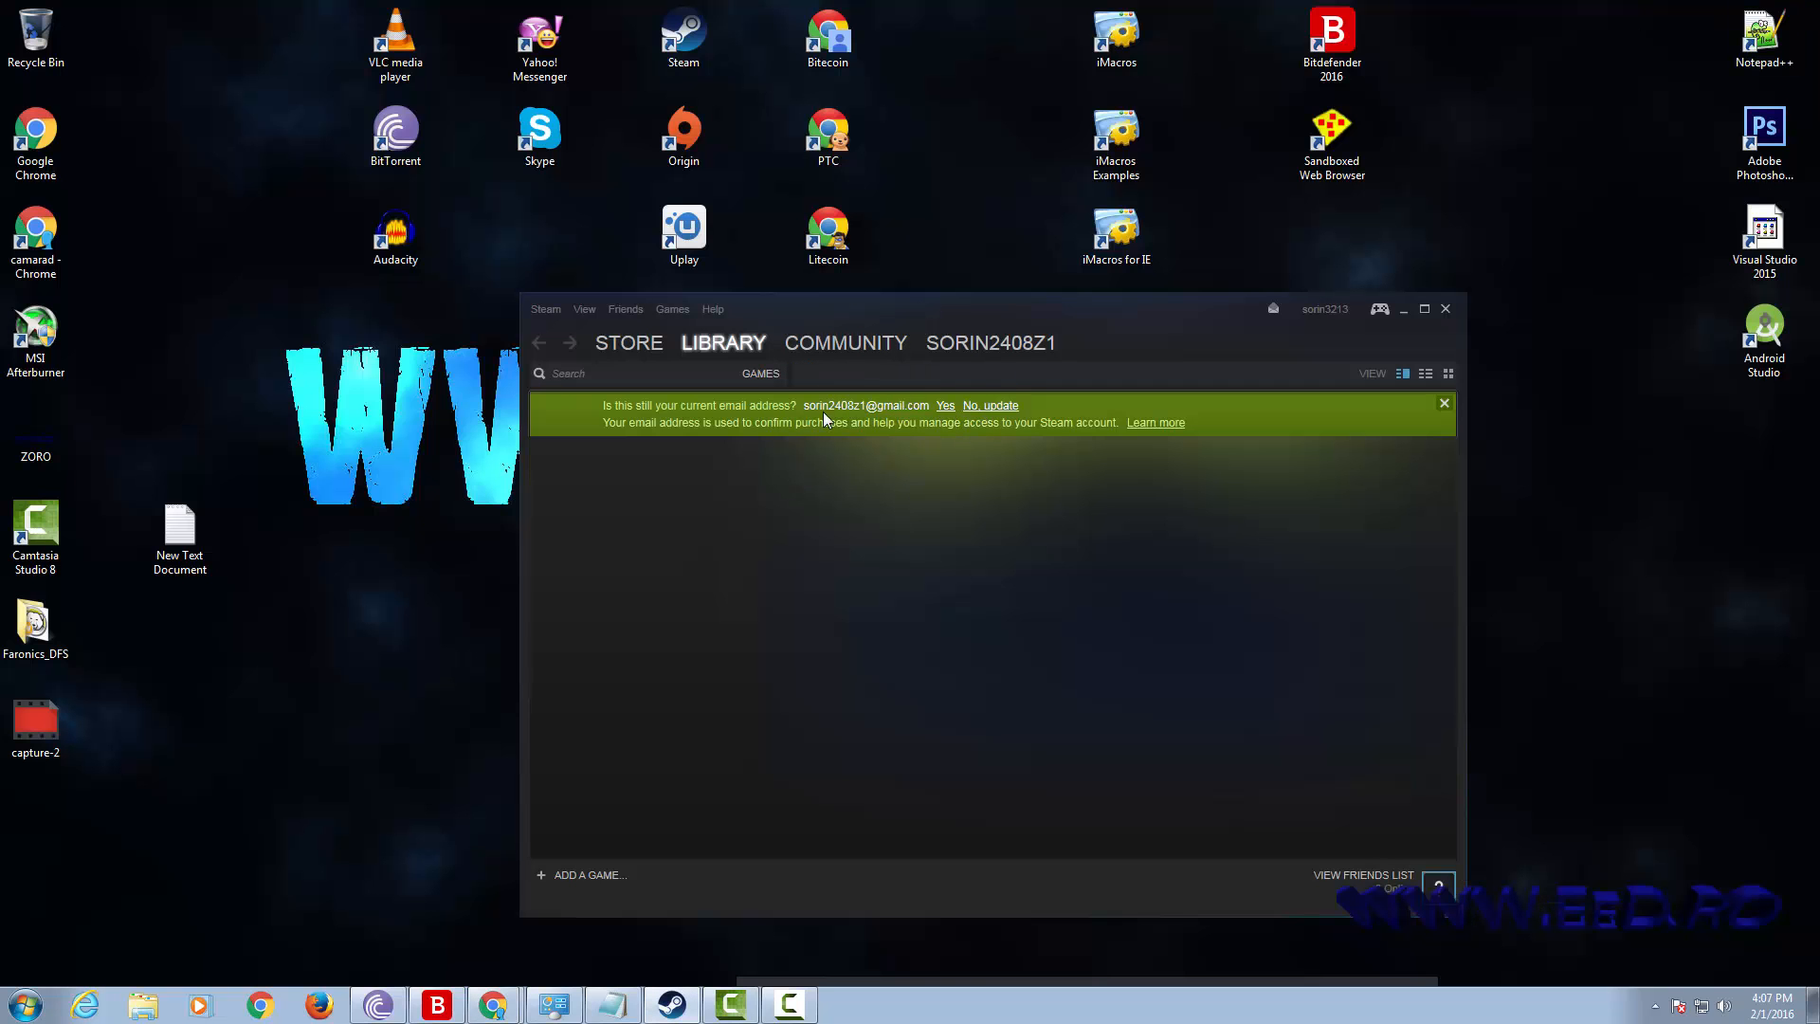
left_click(944, 405)
left_click(946, 576)
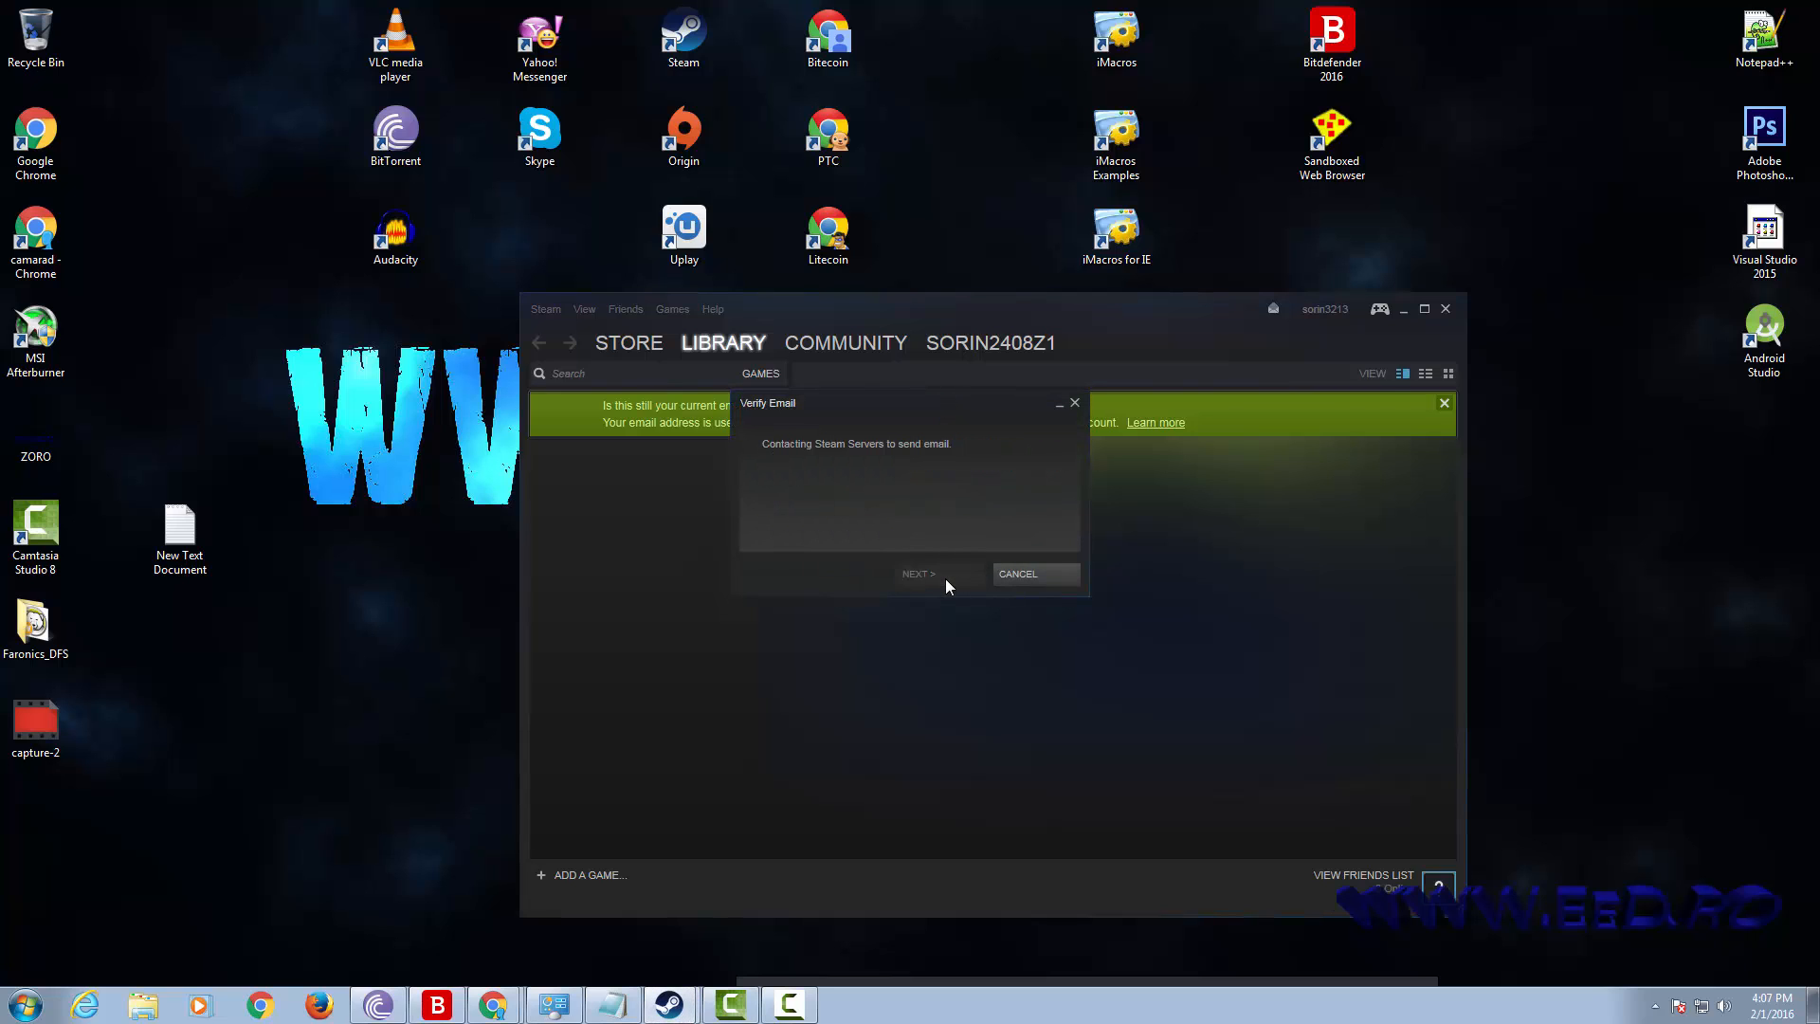
left_click(1030, 576)
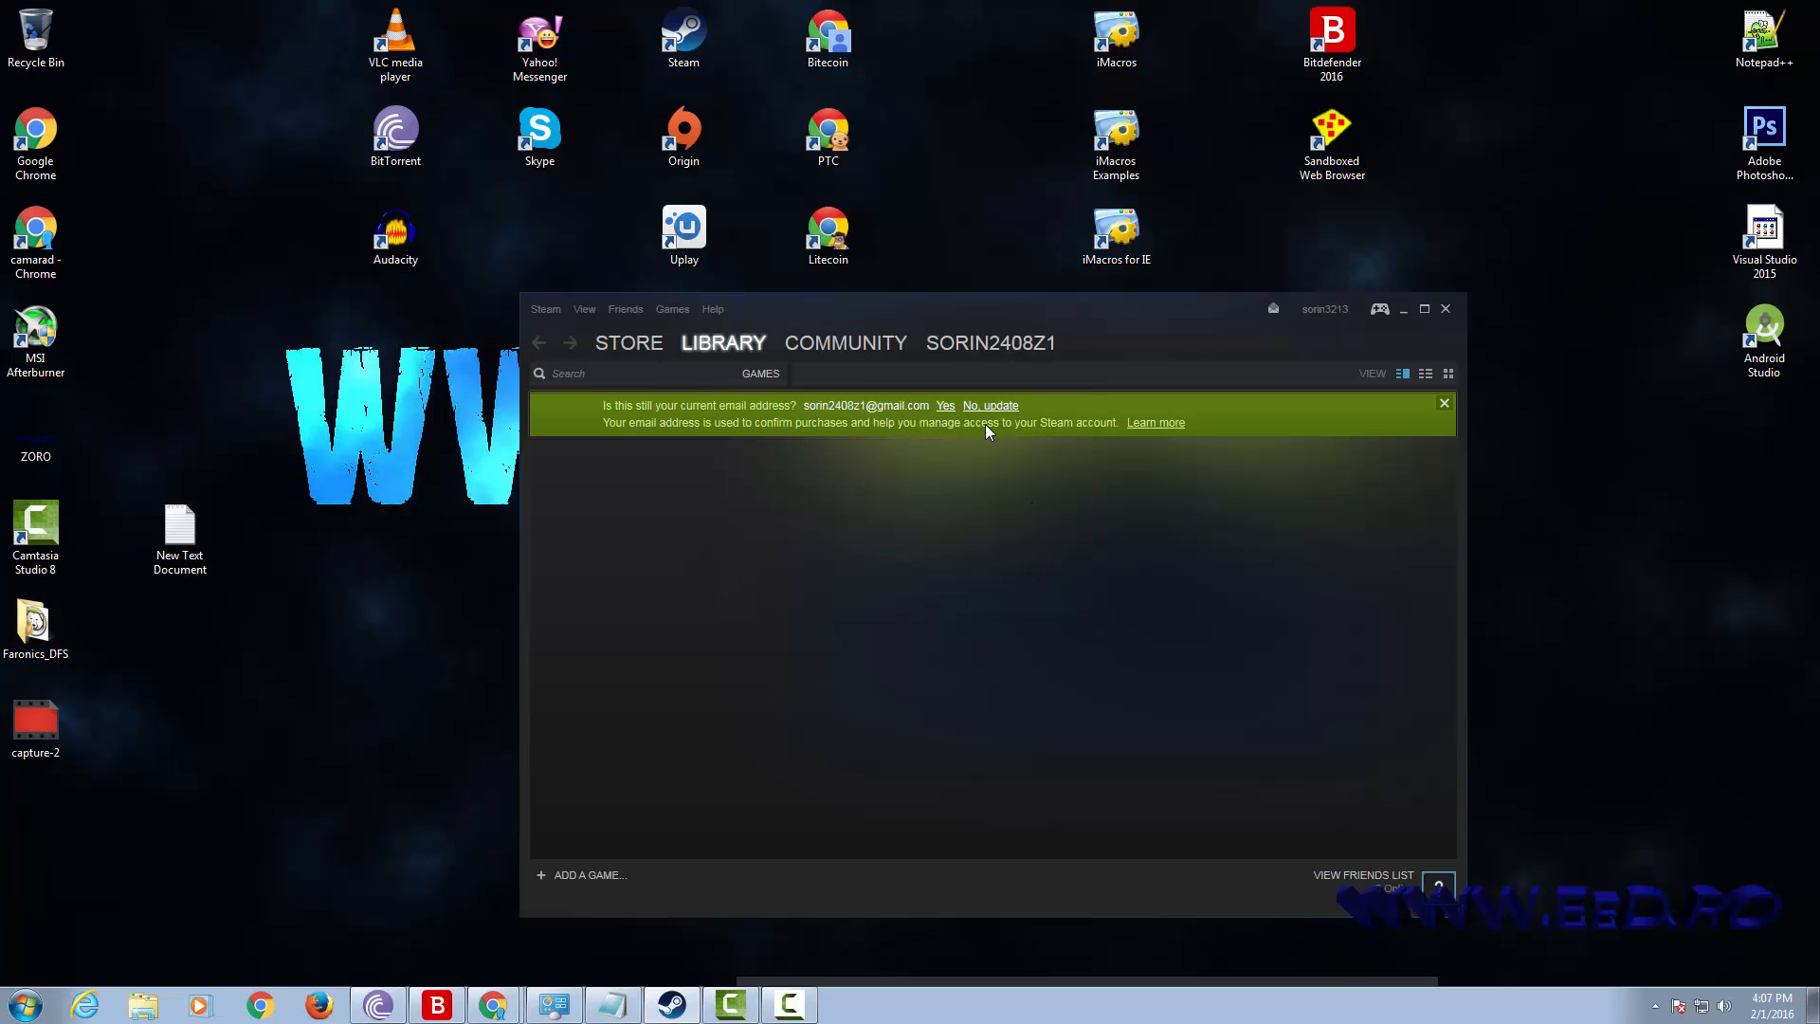
Step: Switch to Gmail in Chrome, reload the inbox and open the Steam Support message about email address verification
mouse_move(700, 1017)
mouse_move(497, 1011)
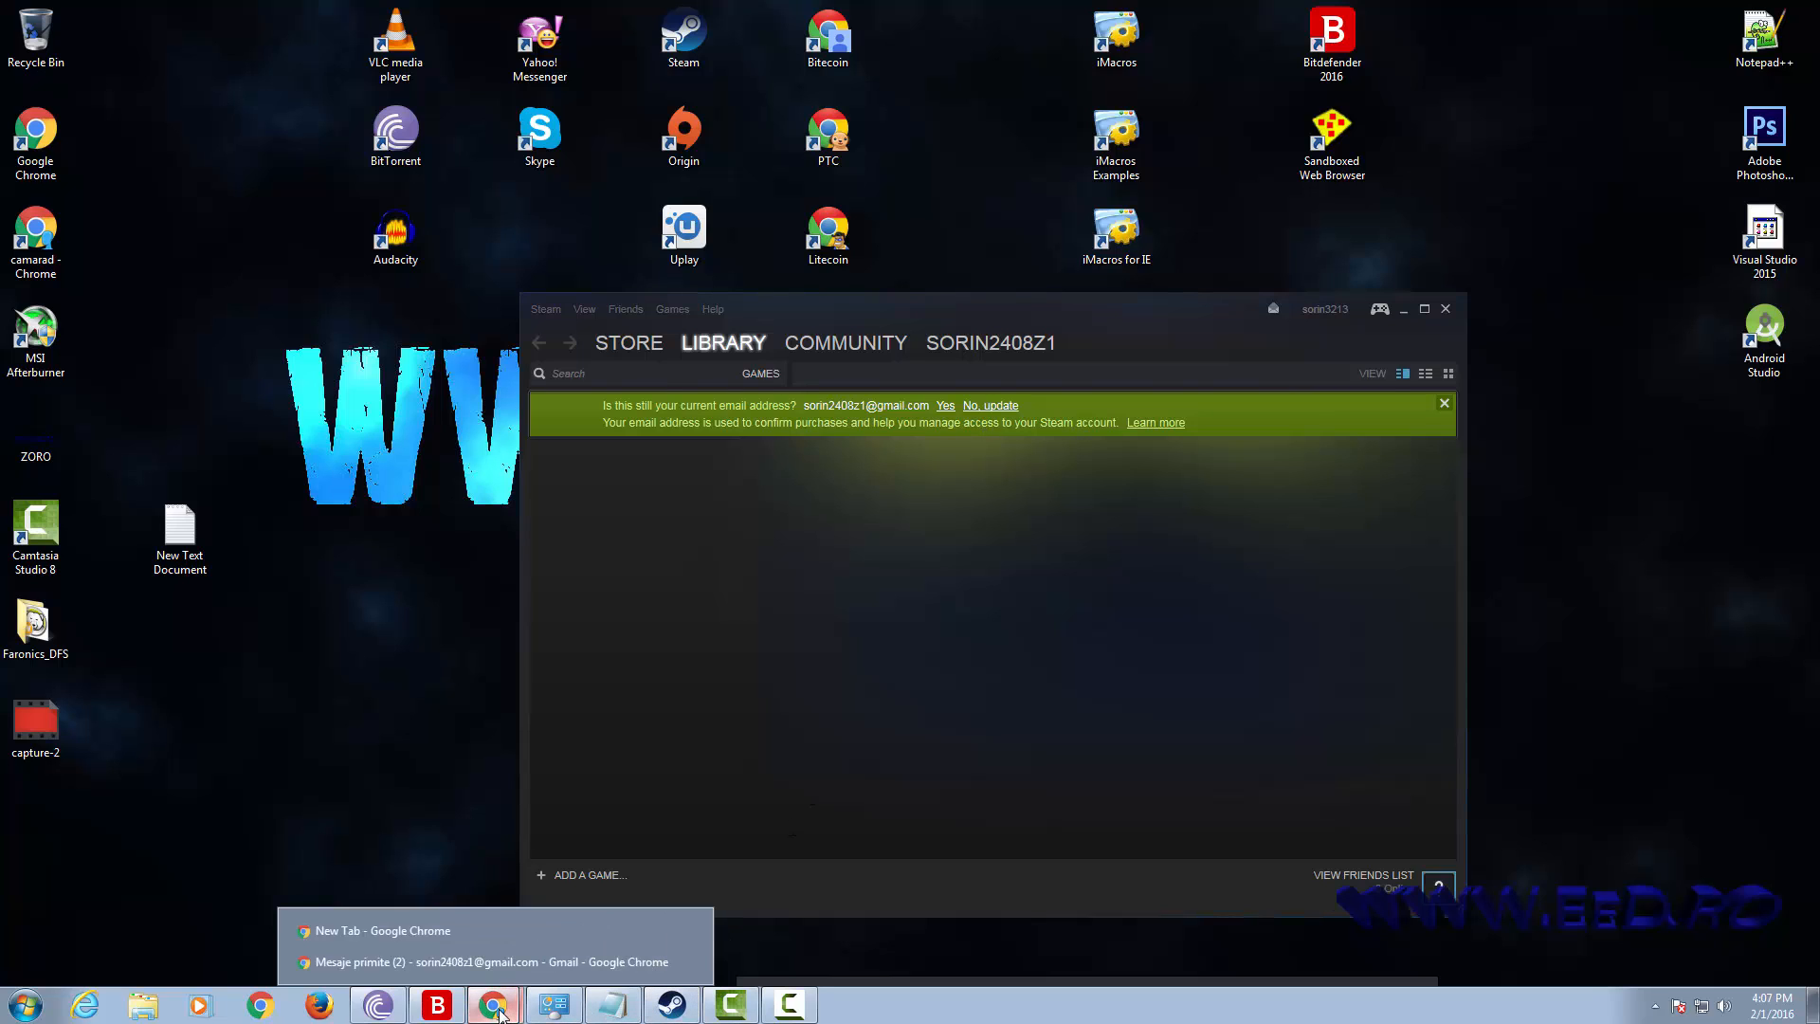
left_click(464, 962)
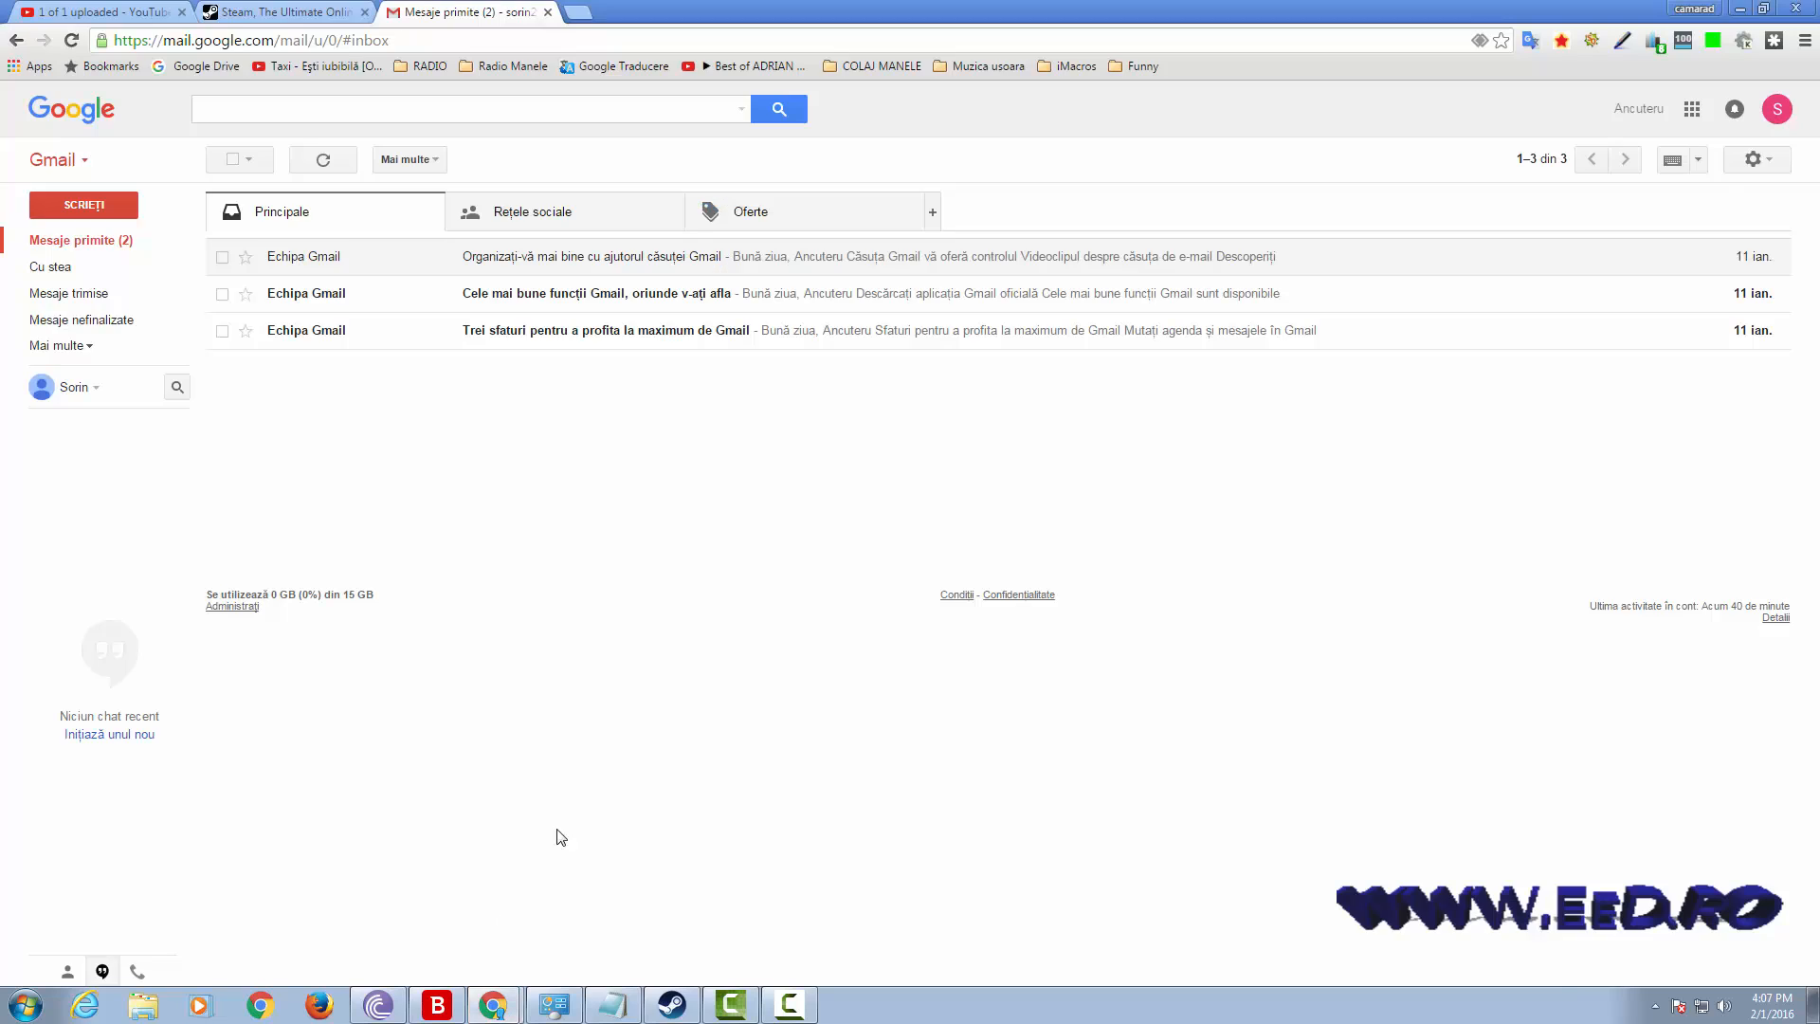
left_click(73, 43)
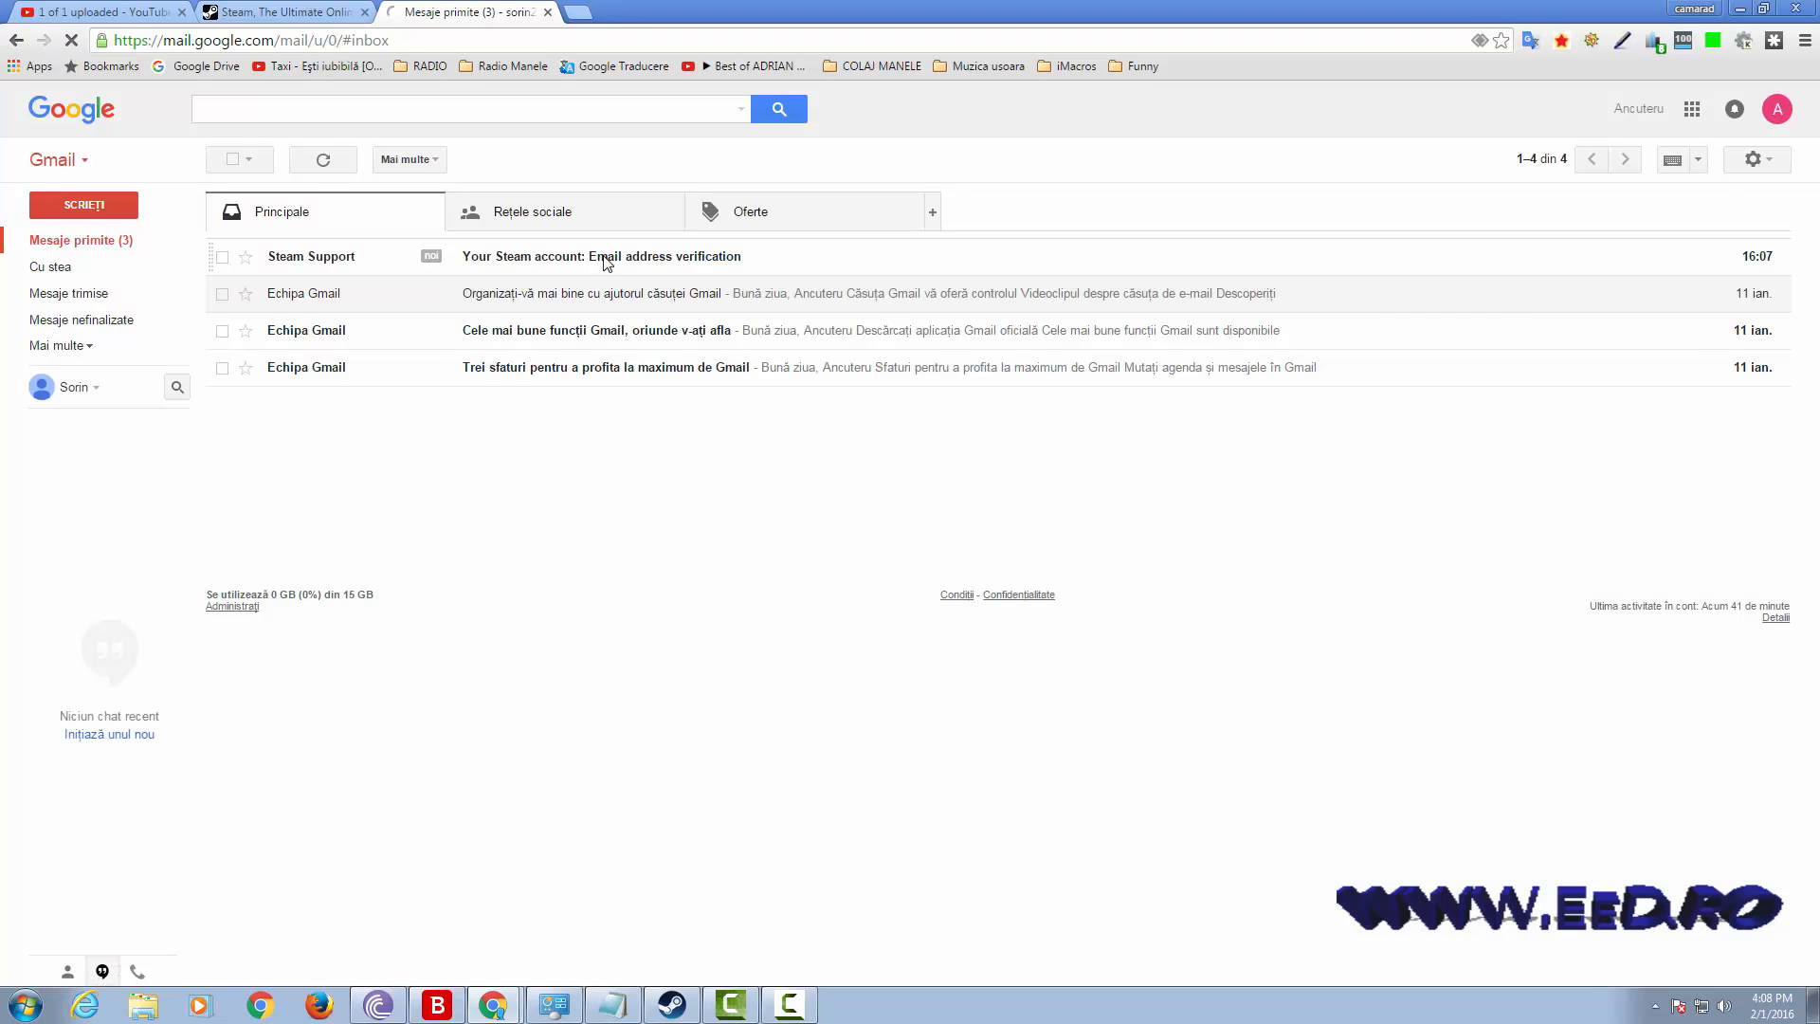
left_click(607, 265)
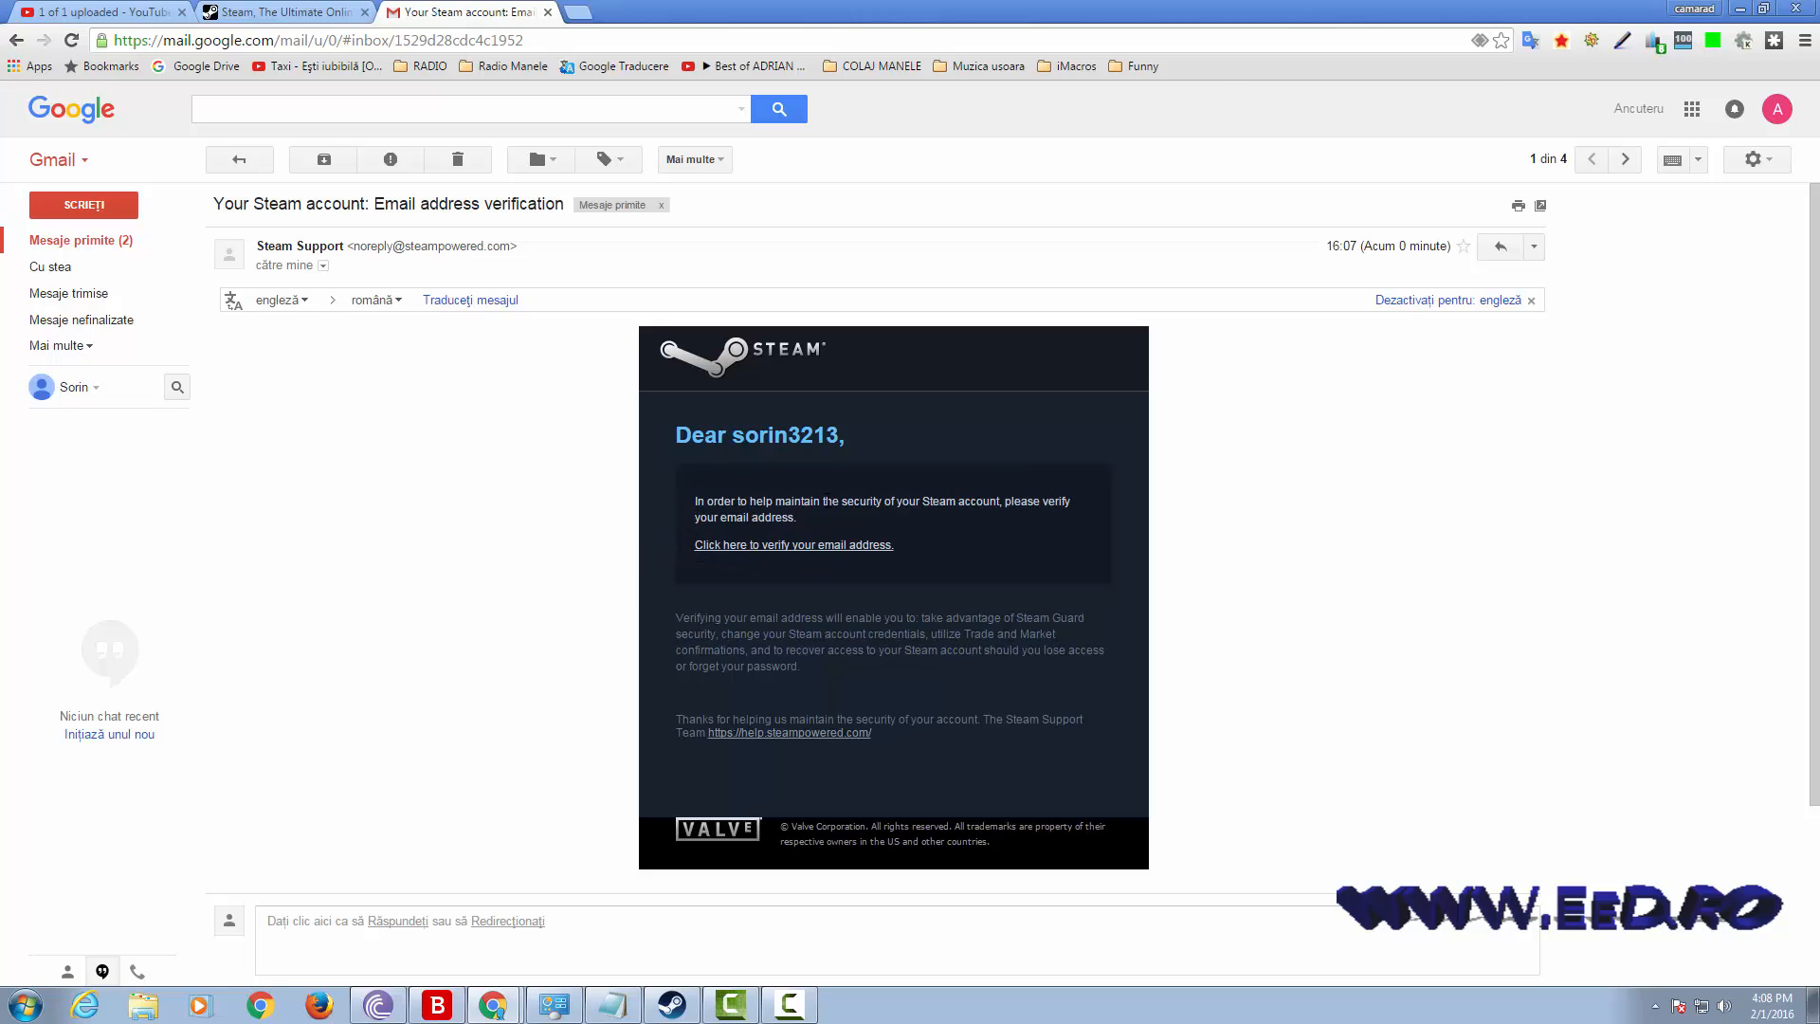
Step: Compare the account username in the Steam email with the username noted in the Notepad document
left_click_drag(843, 437, 733, 436)
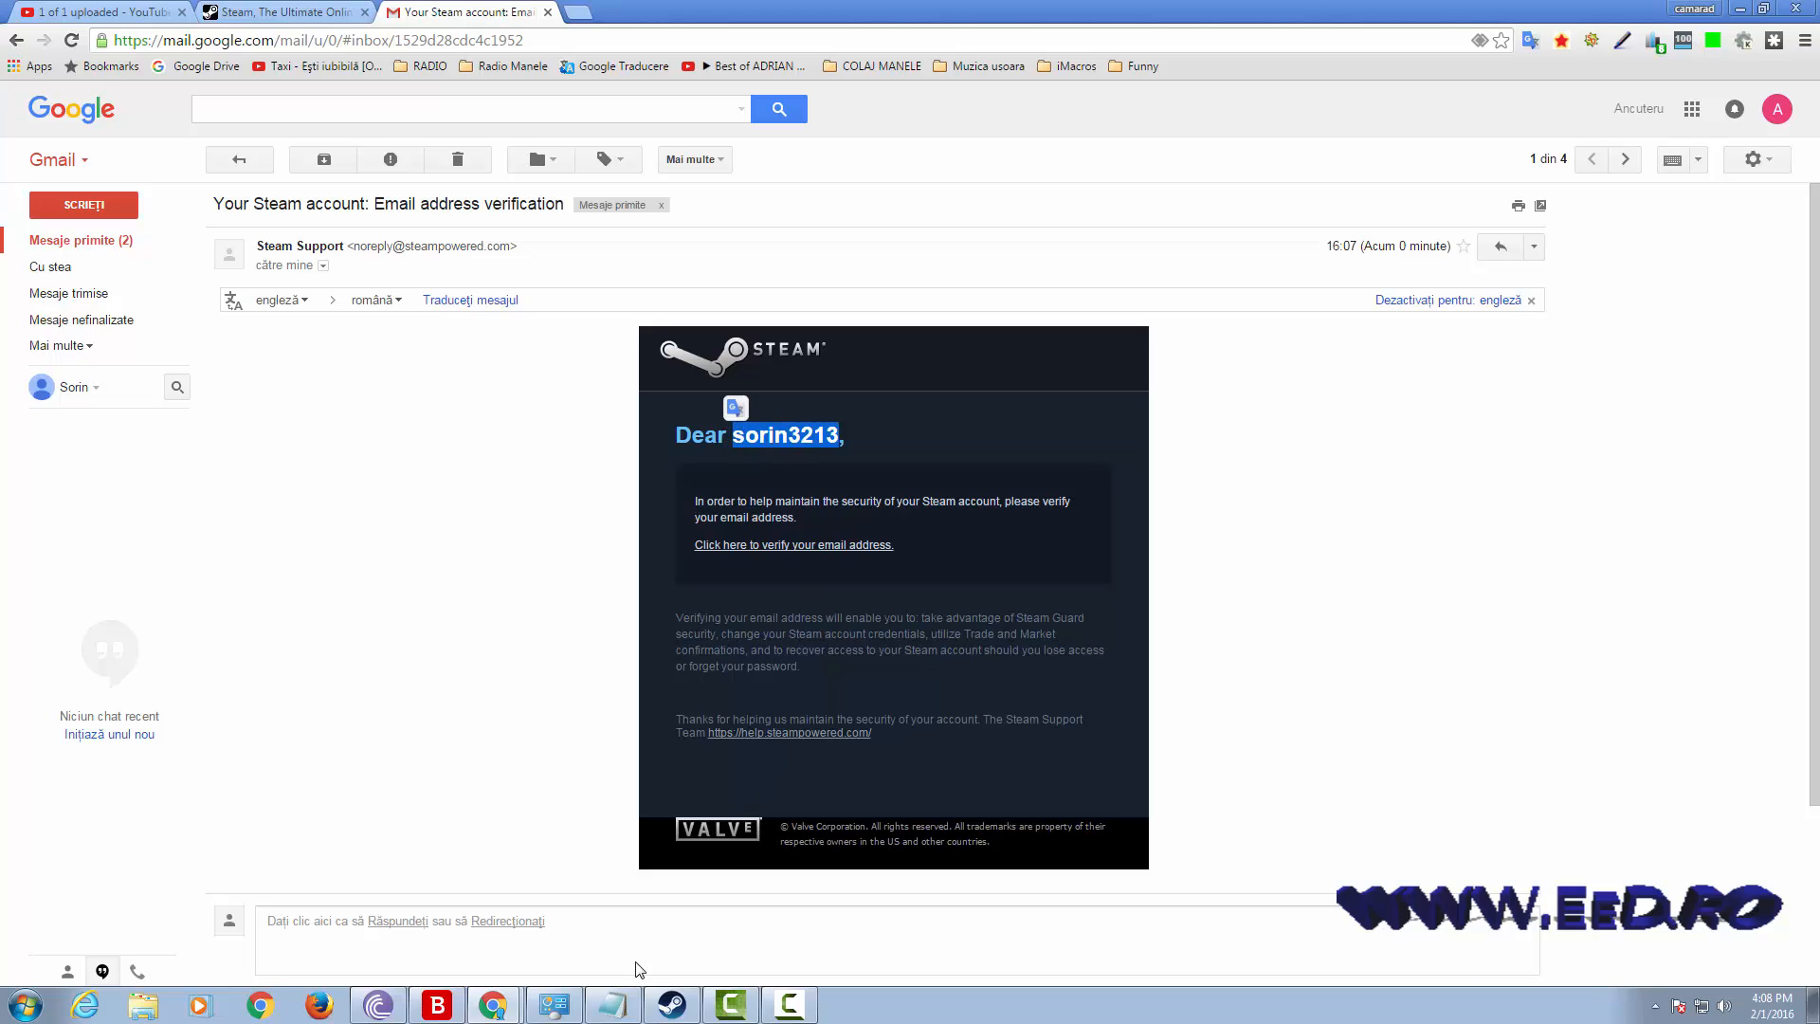
left_click(616, 1005)
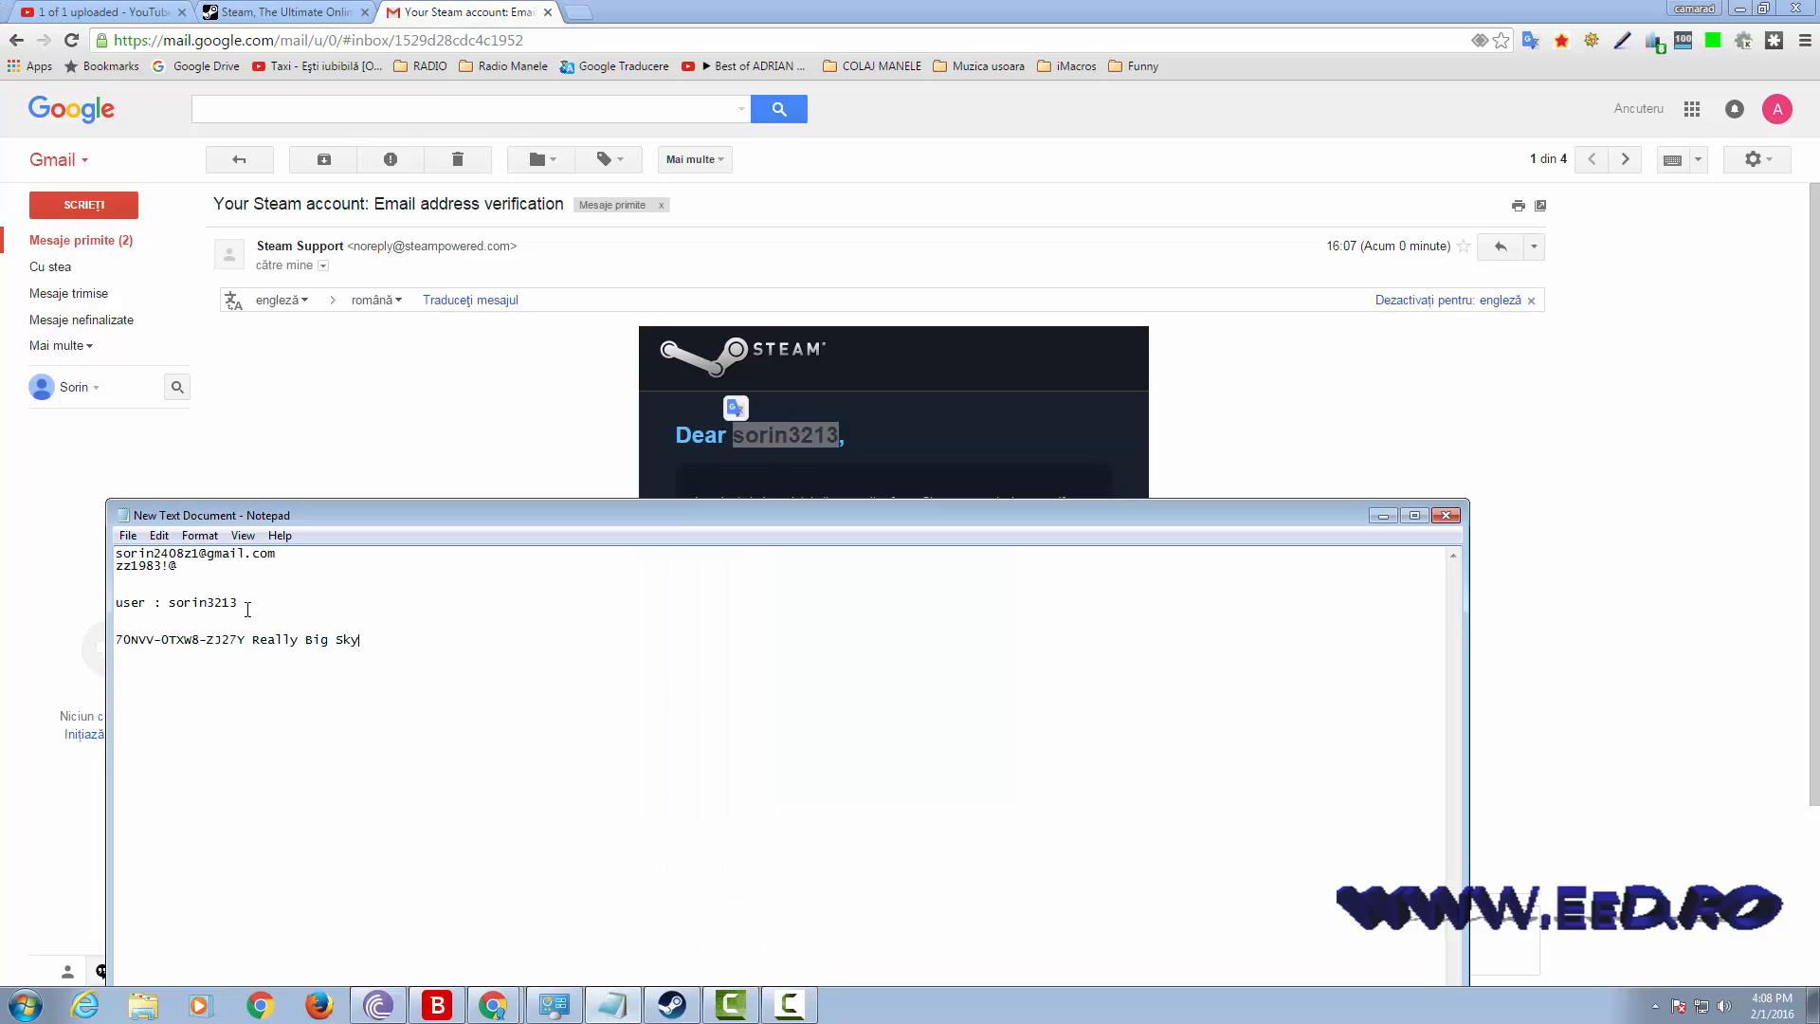
left_click_drag(238, 604, 169, 605)
key("Down")
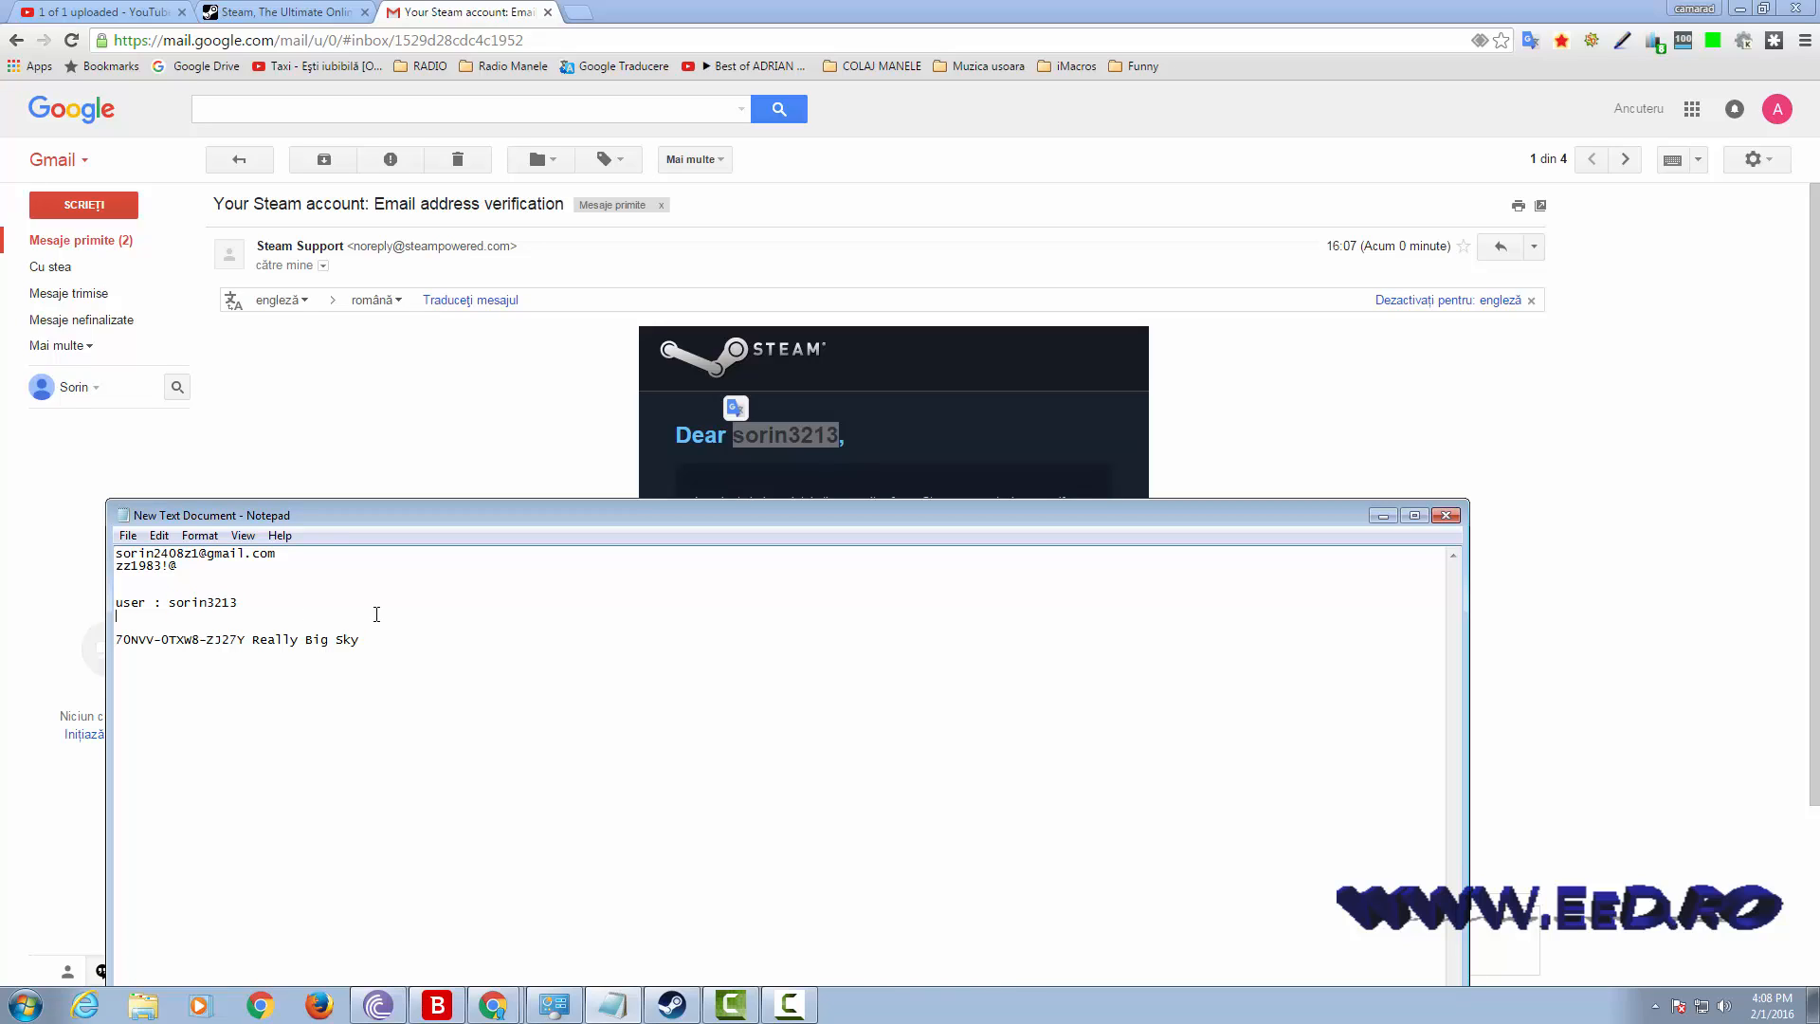
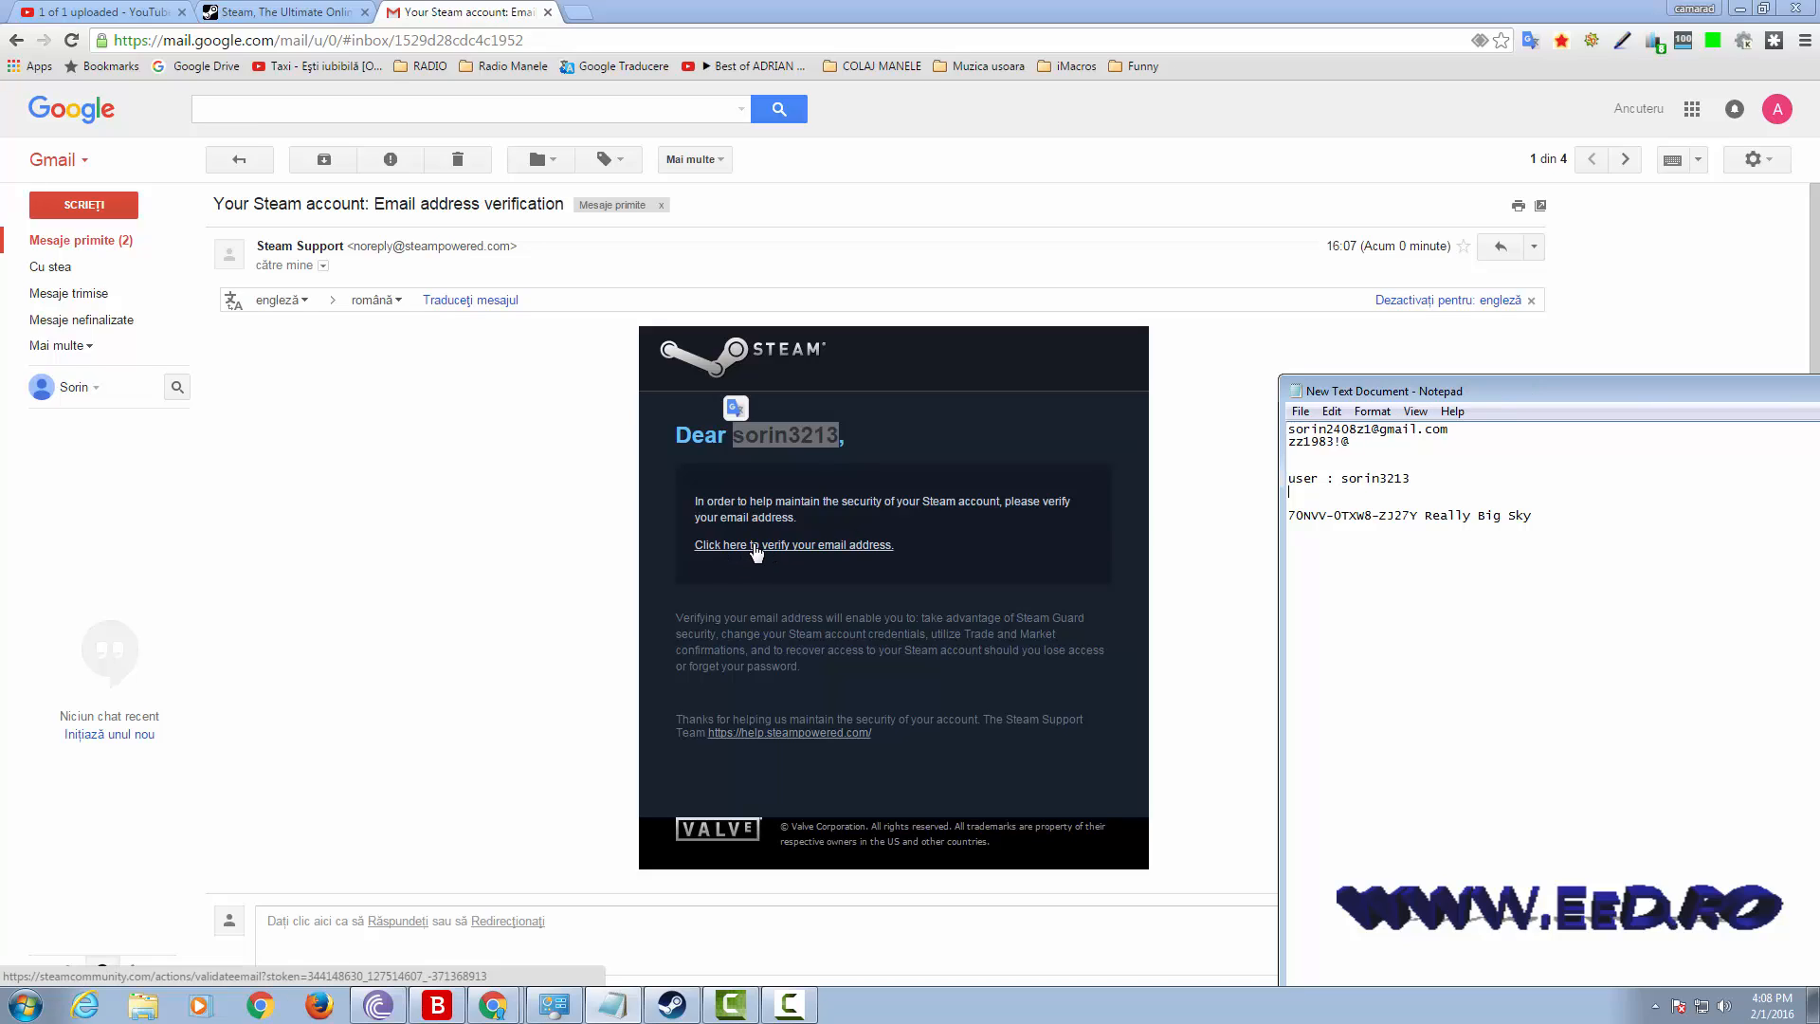
Step: Verify the Steam account's email address through the link in the message, close the confirmation page and return to Steam
left_click(755, 547)
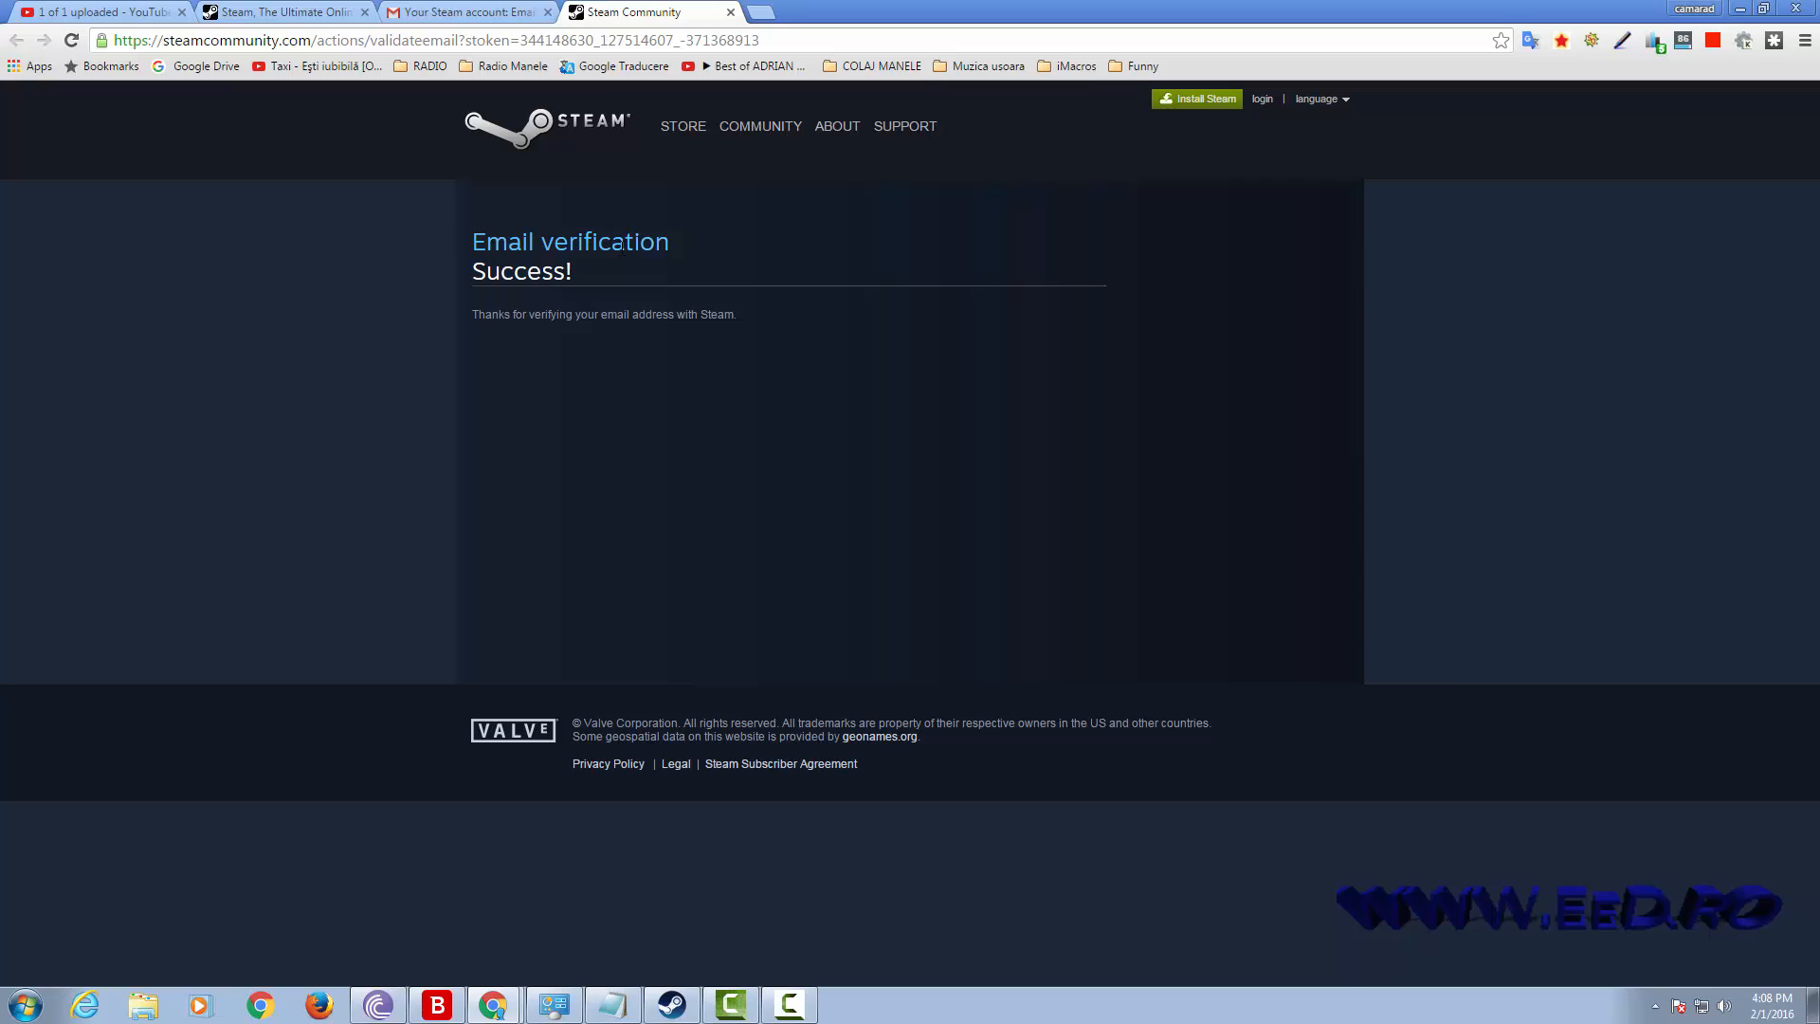
left_click(730, 12)
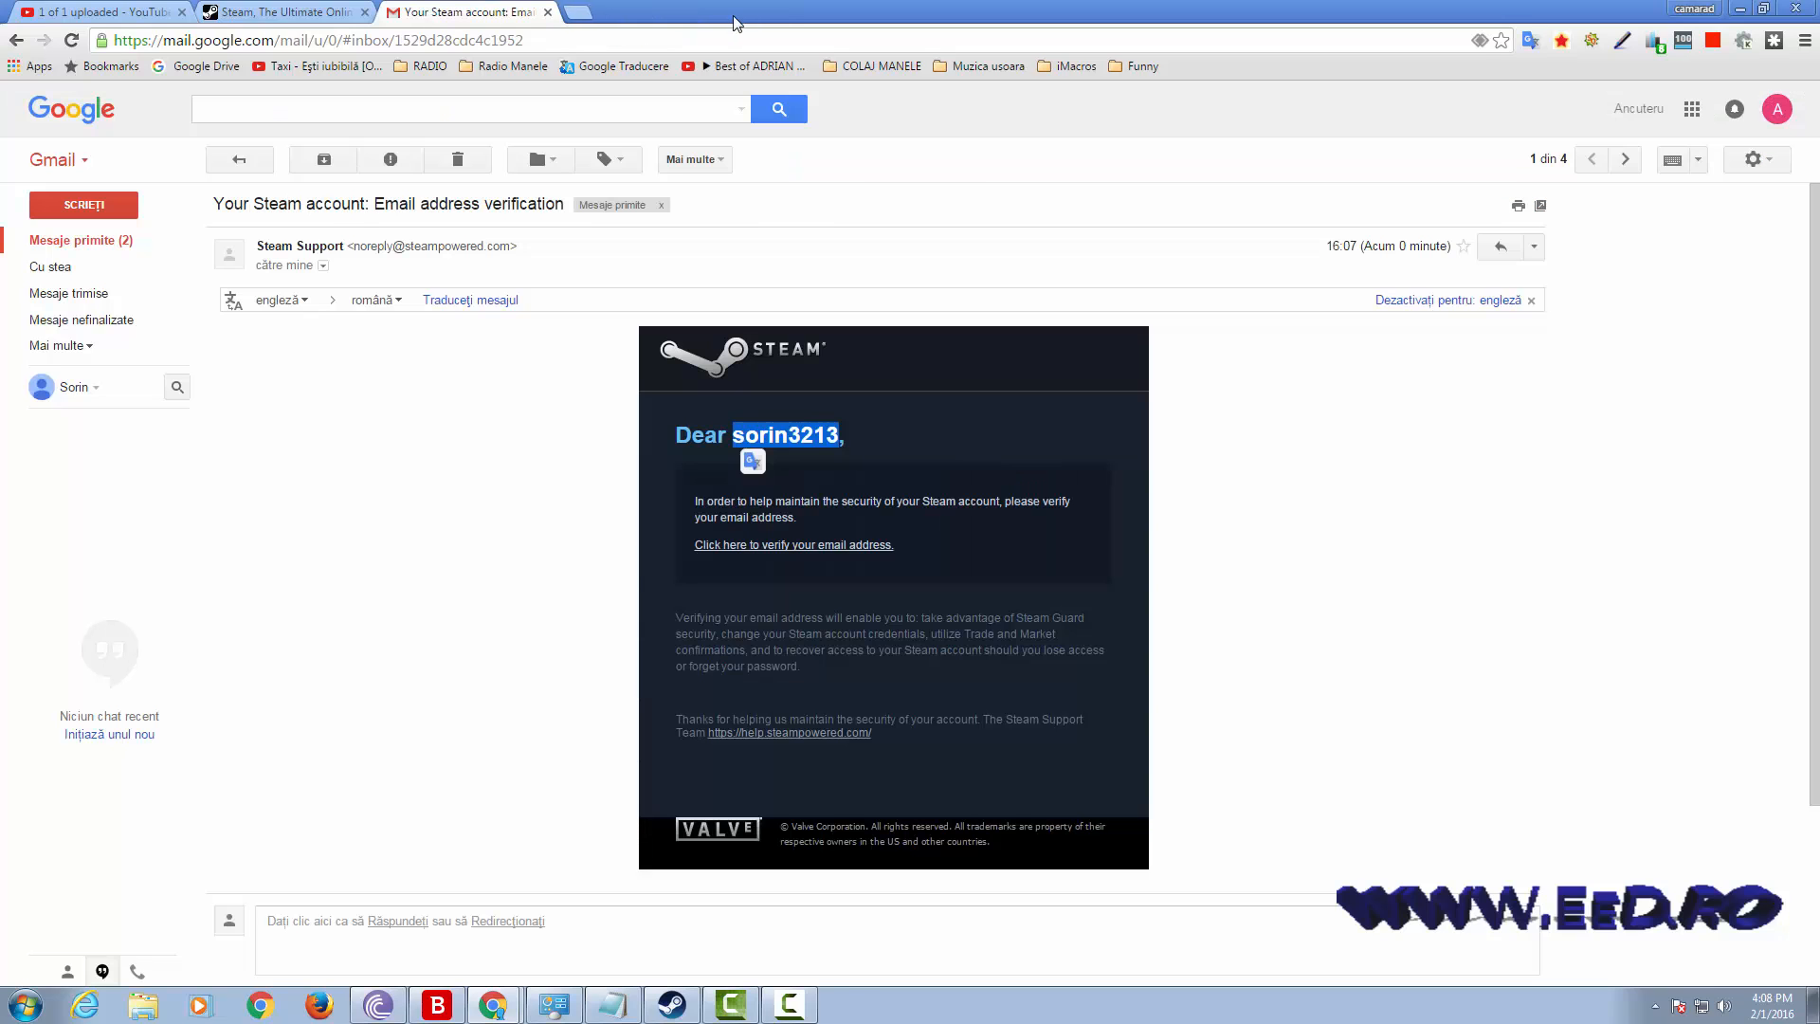
left_click(1744, 8)
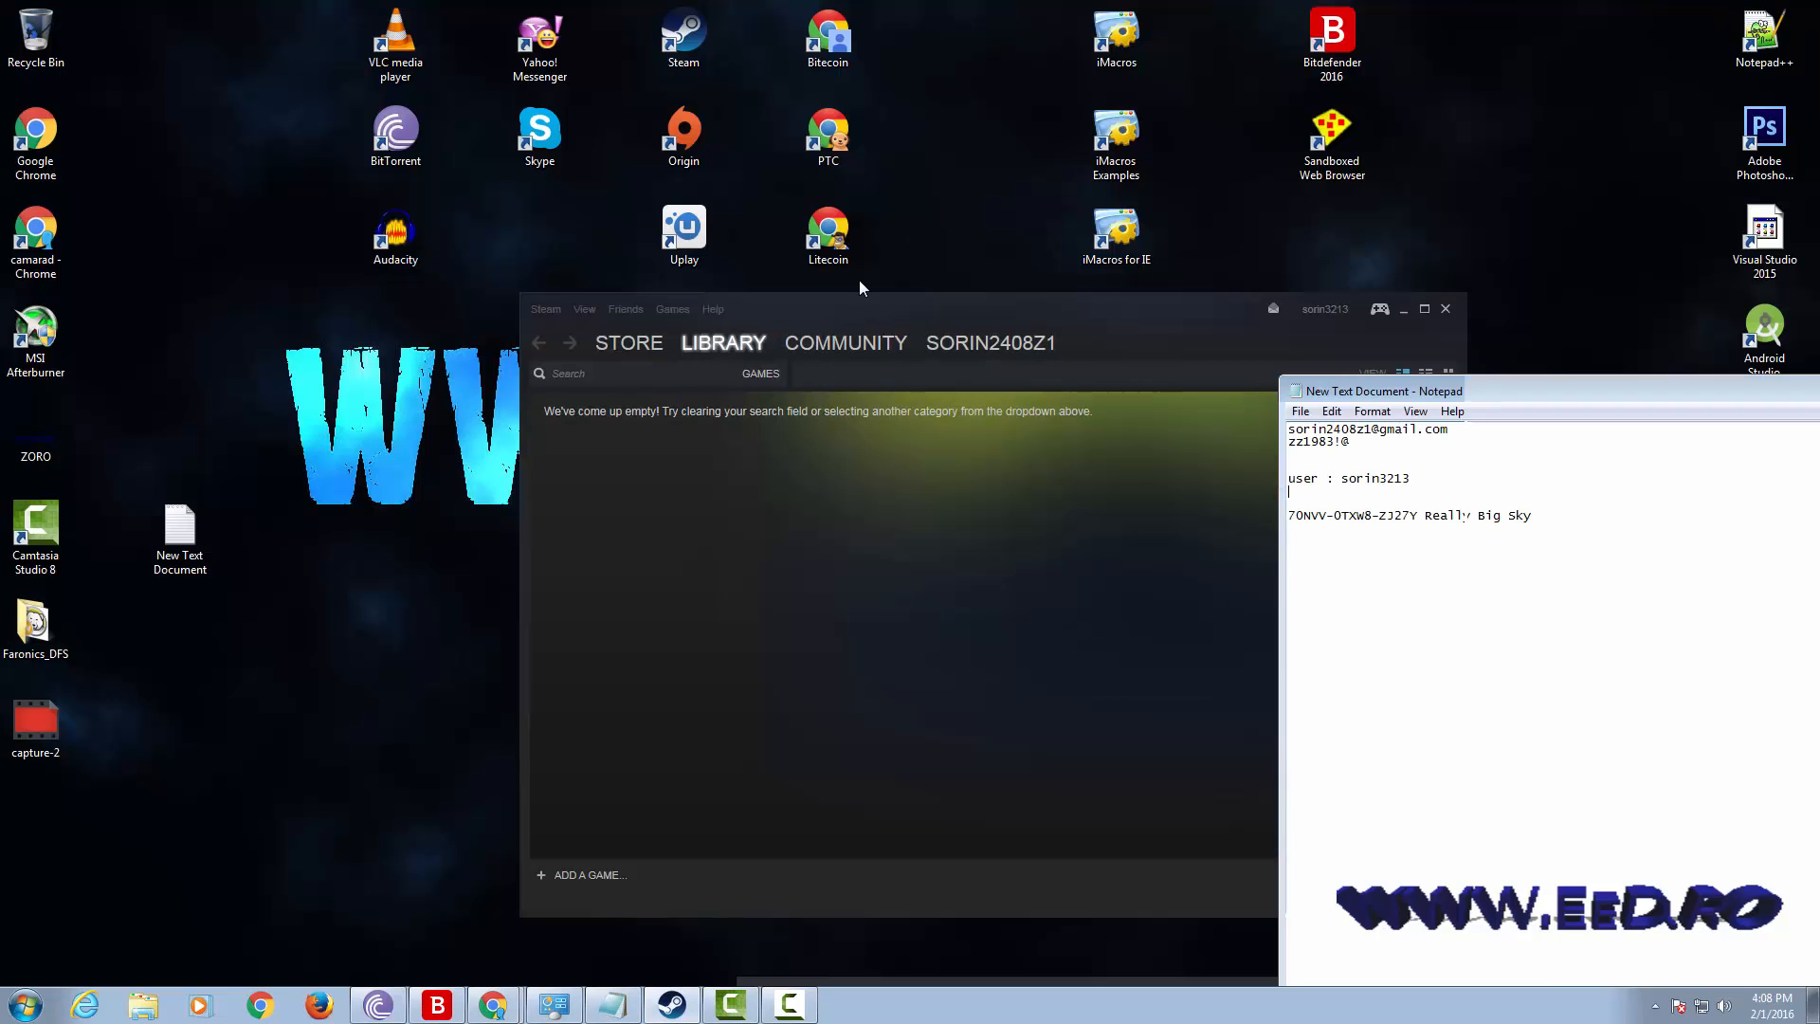
Step: Move the Steam window clear of the Notepad notes so both can be read
left_click_drag(876, 314, 806, 199)
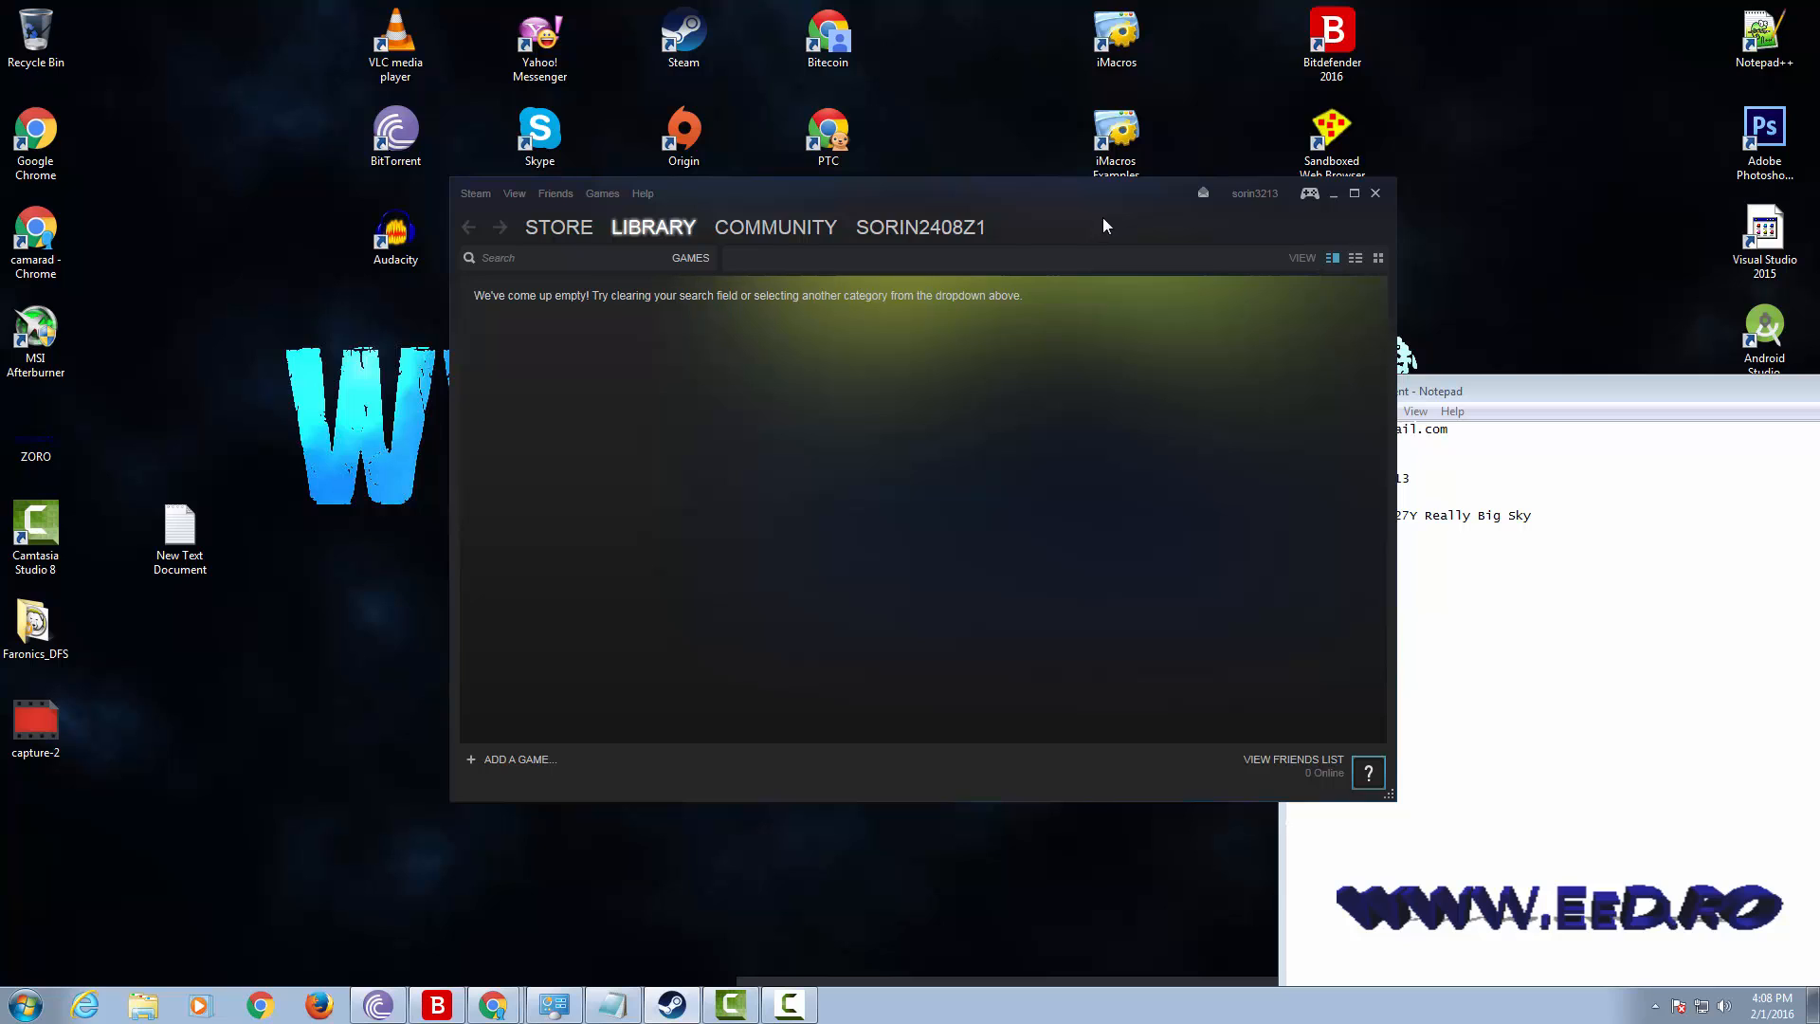
mouse_move(550, 239)
left_click_drag(1071, 196, 972, 158)
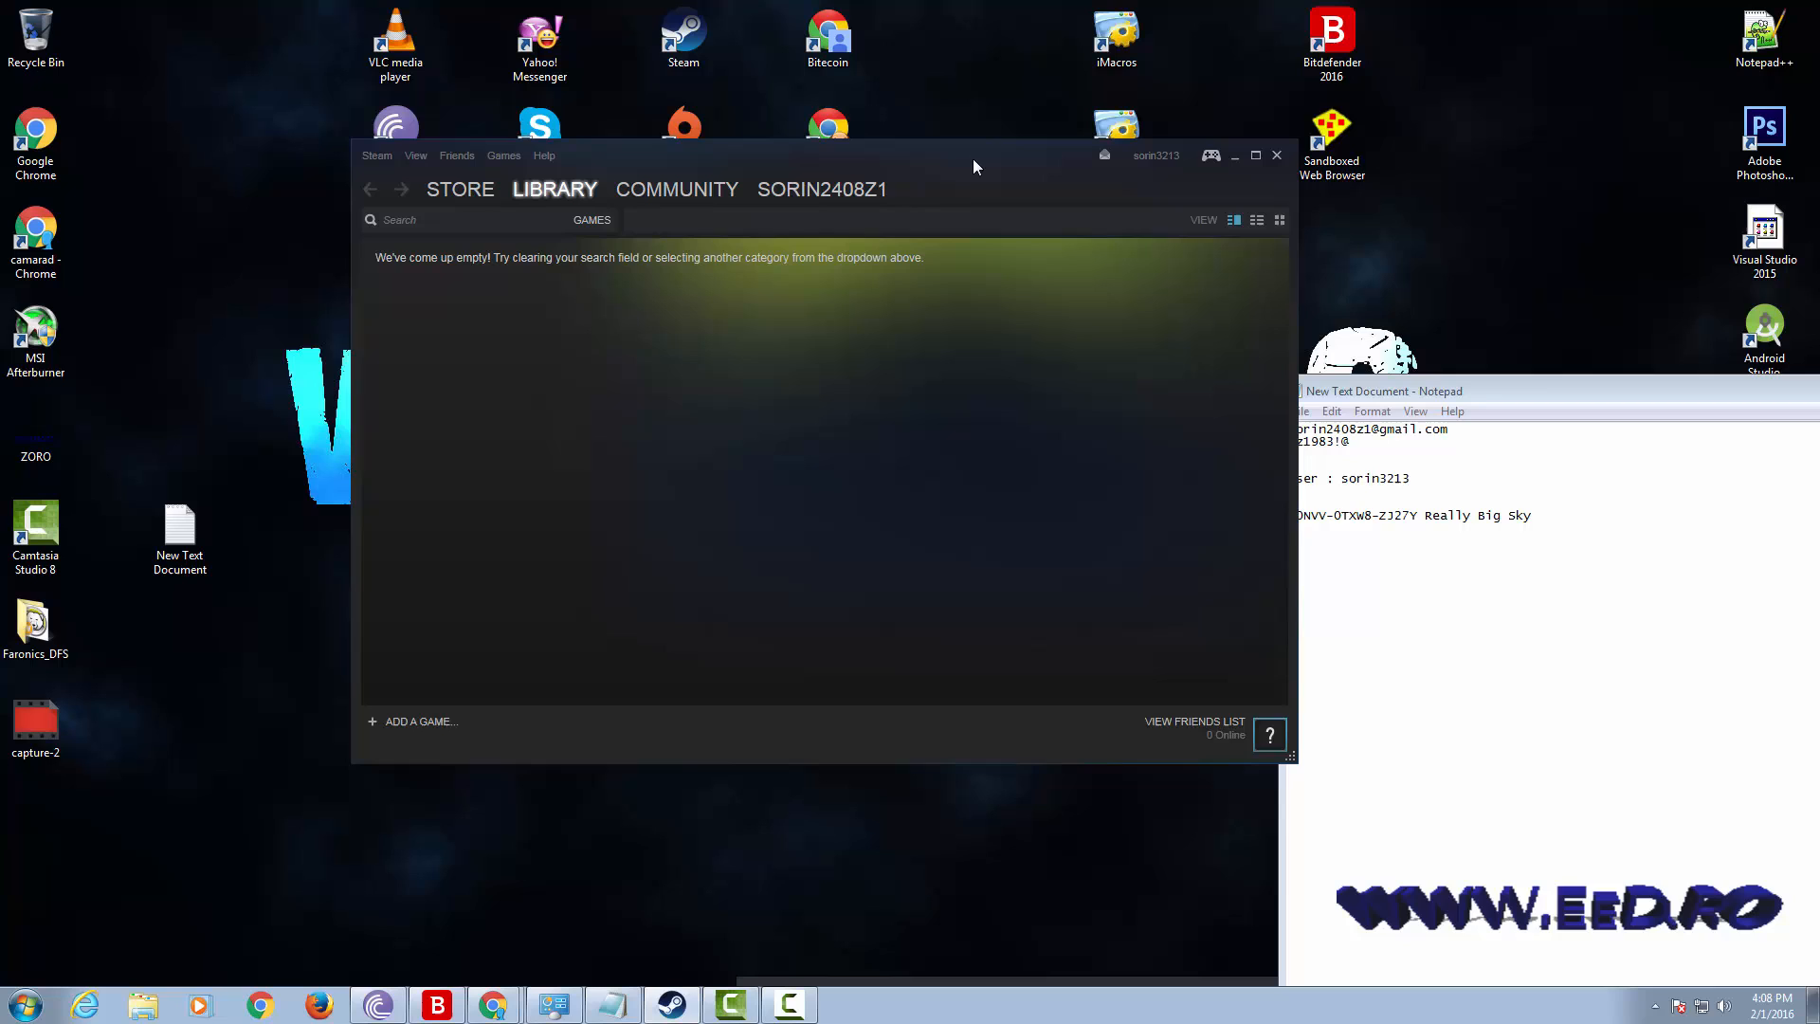
Step: Look over the Store, Community and Library sections with the Steam window maximized, and restore the window size
left_click(462, 190)
left_click(554, 189)
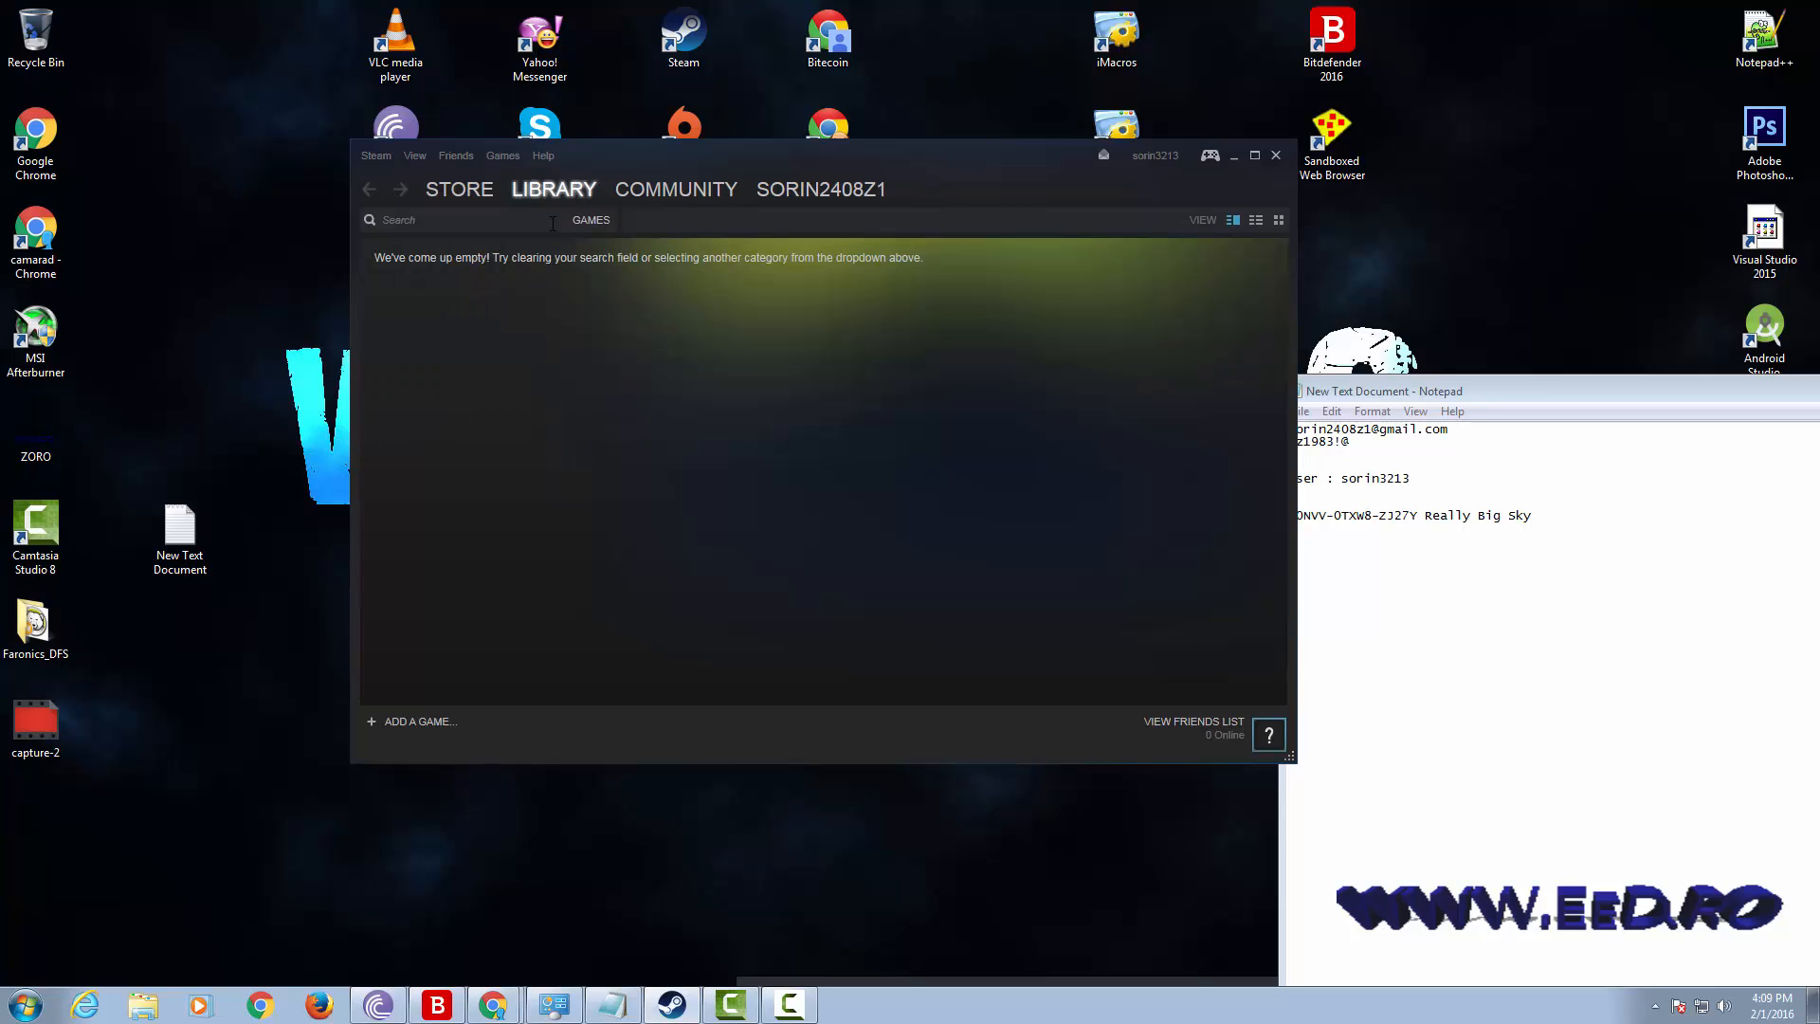
left_click(1258, 154)
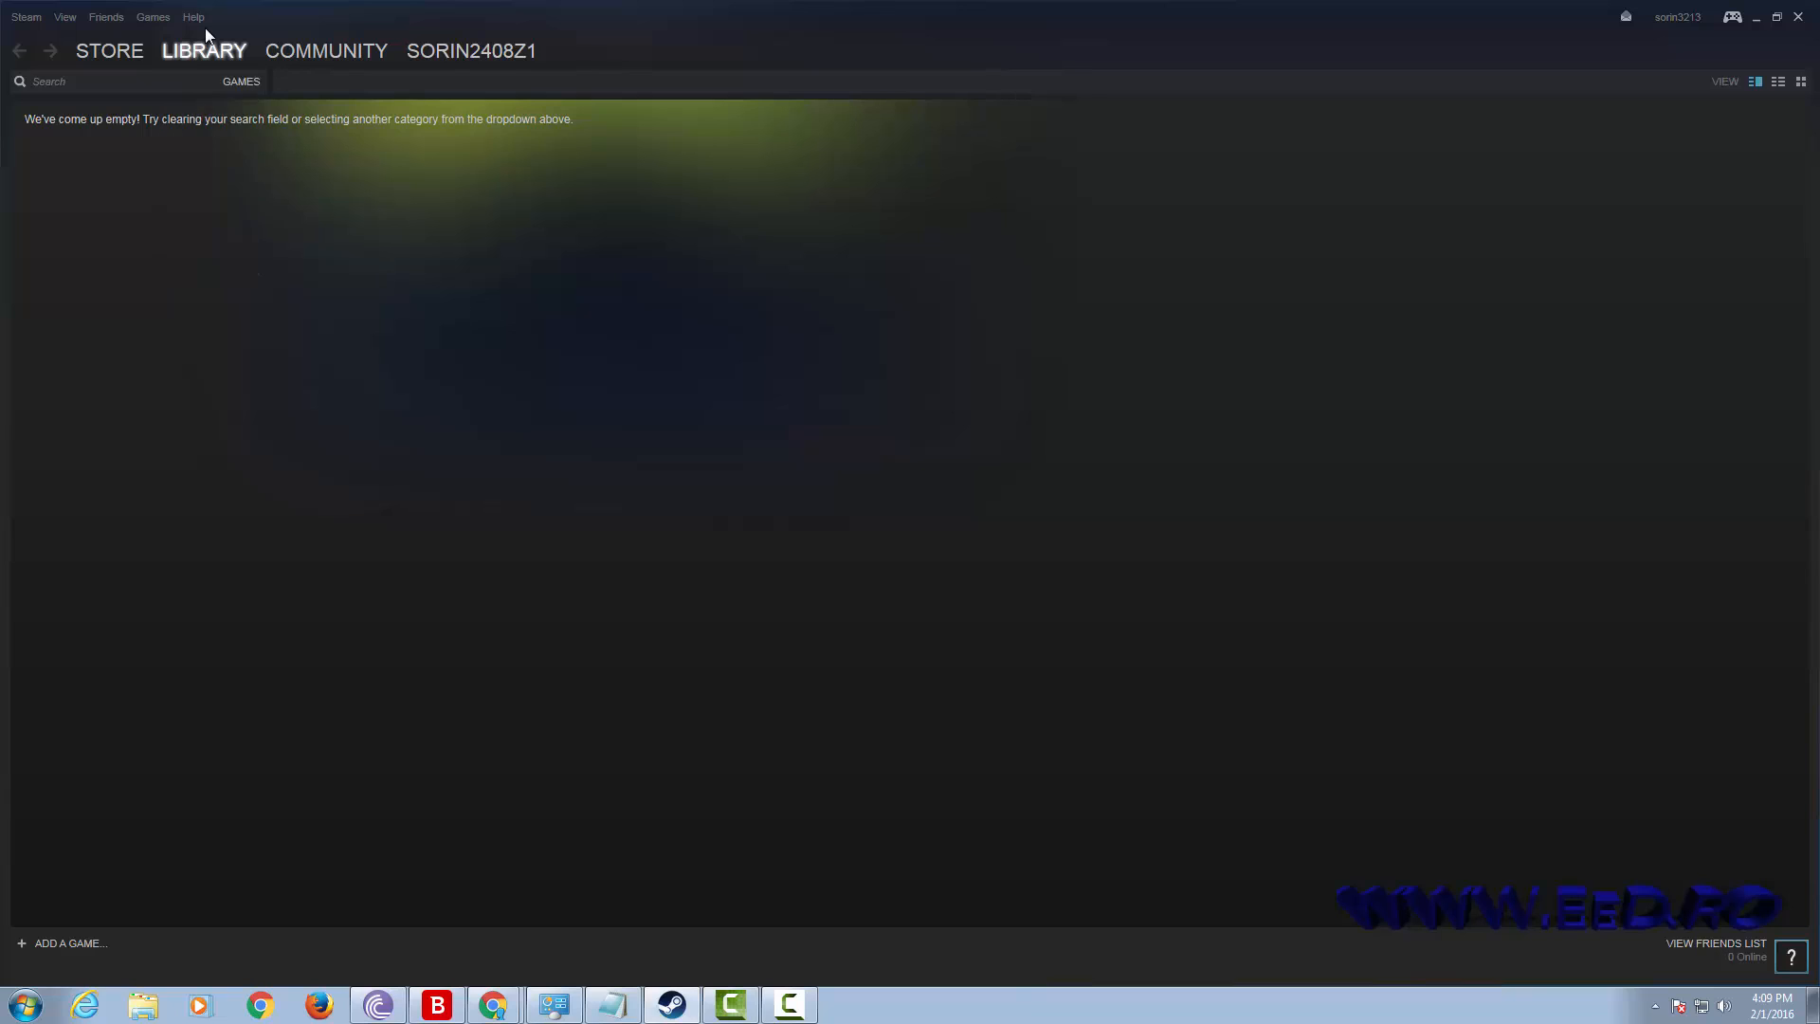
mouse_move(203, 52)
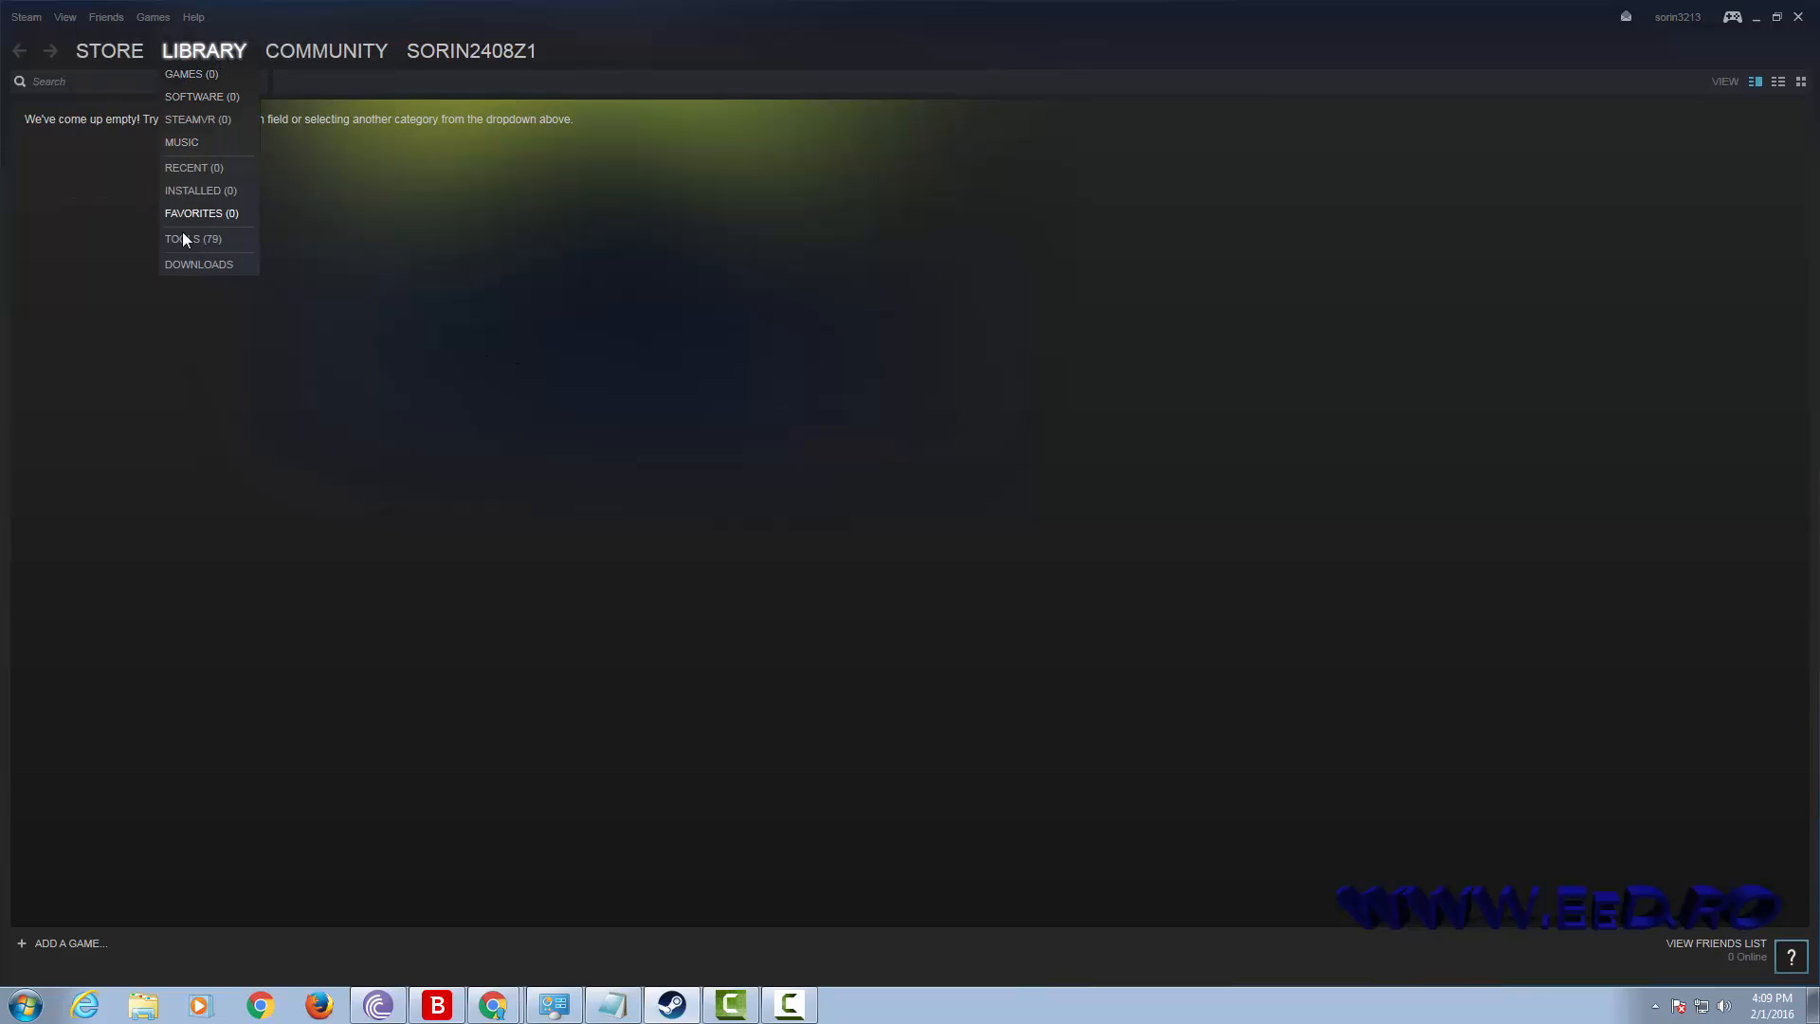
left_click(125, 54)
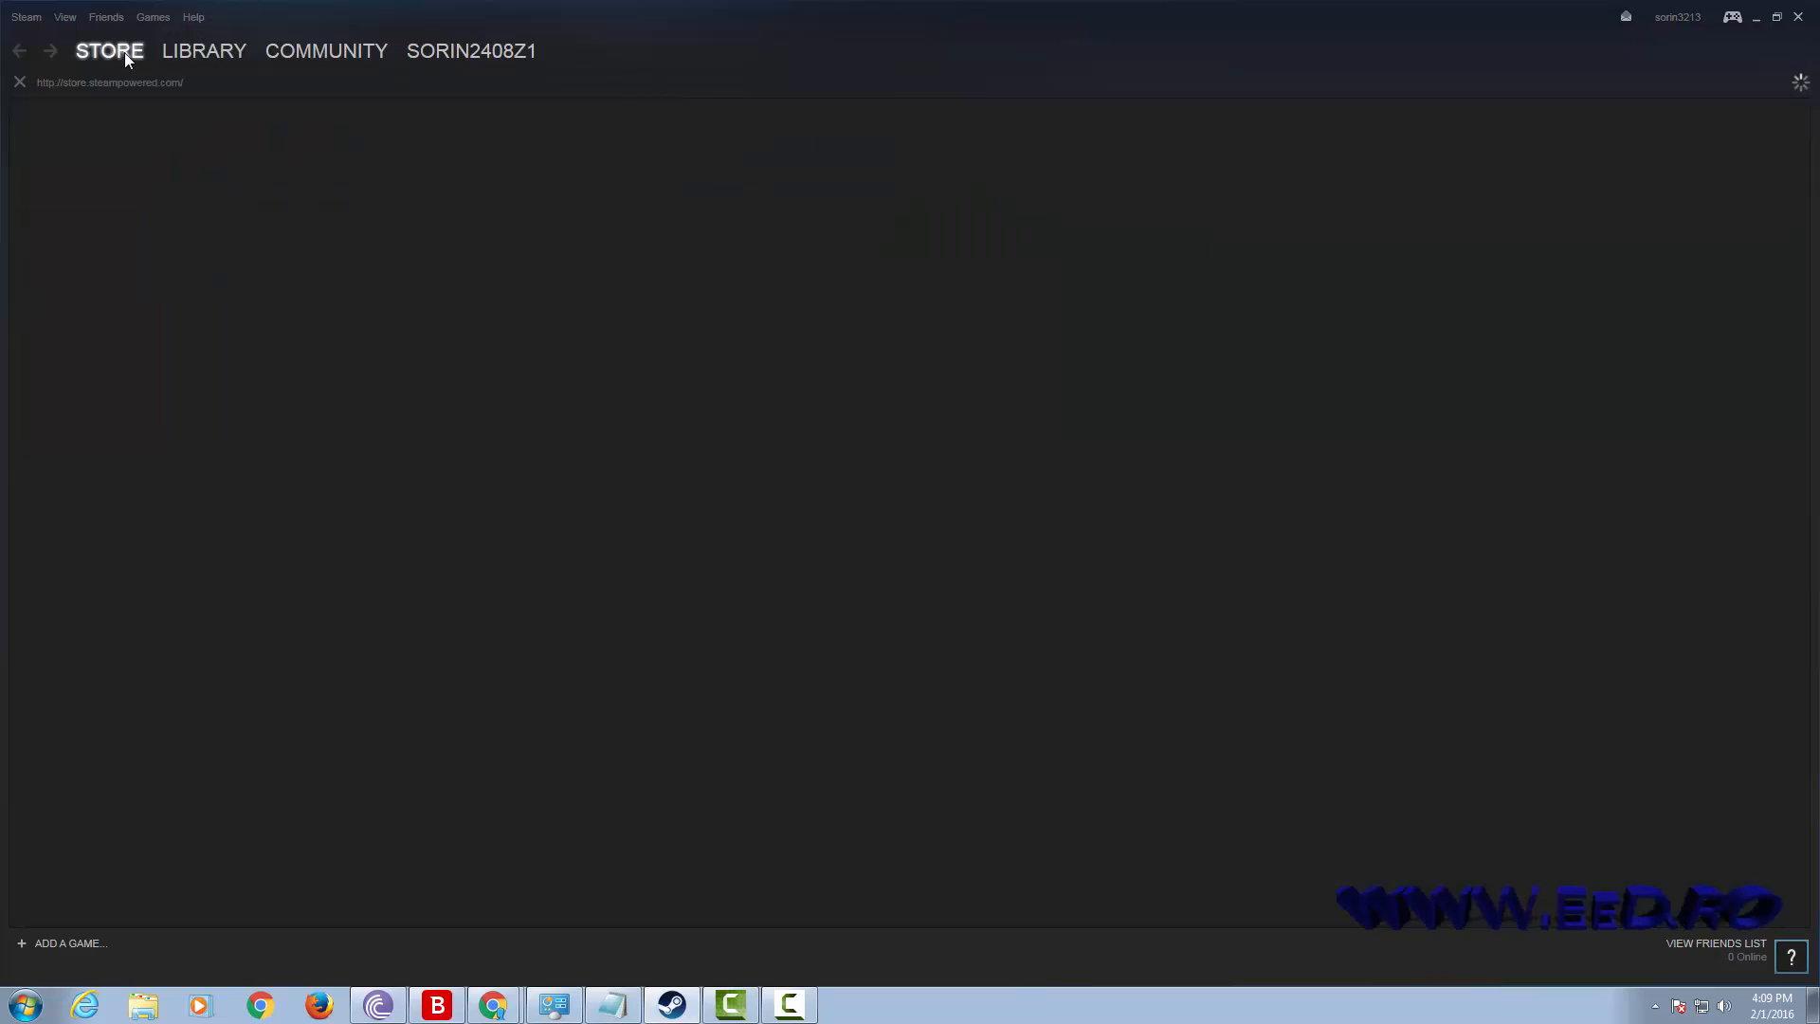
left_click(323, 54)
left_click(210, 47)
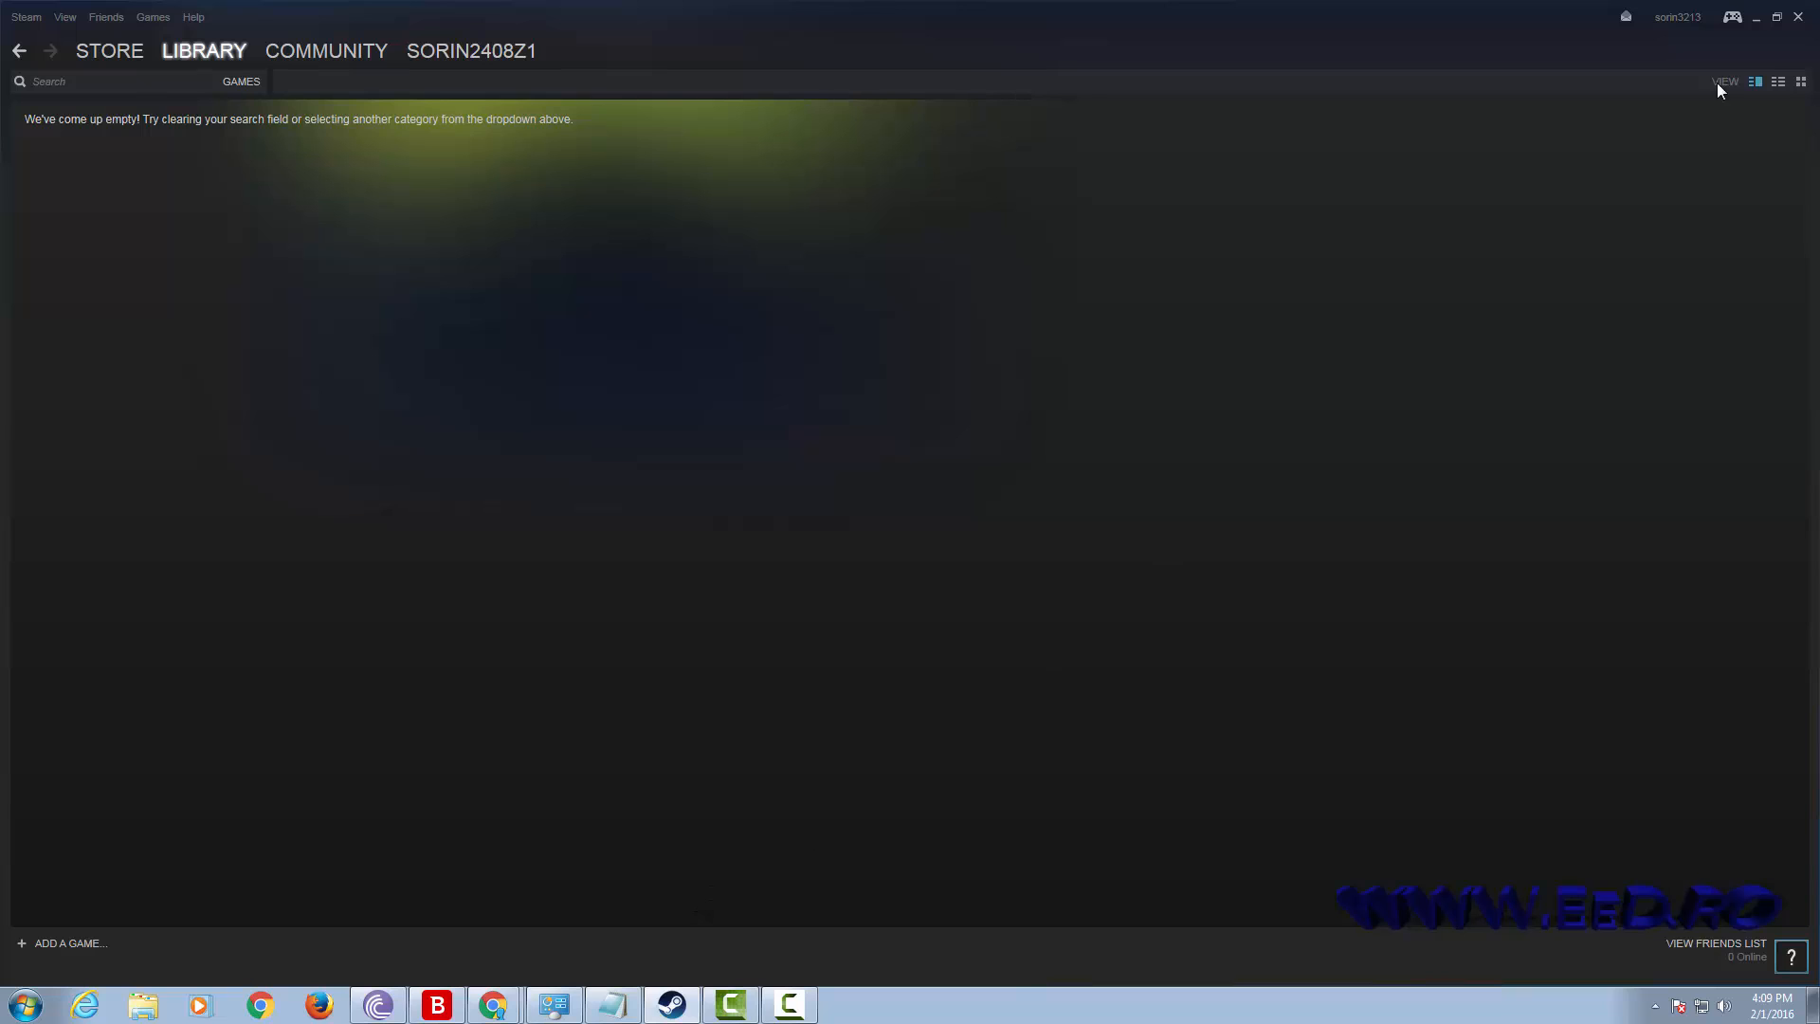
left_click(1776, 17)
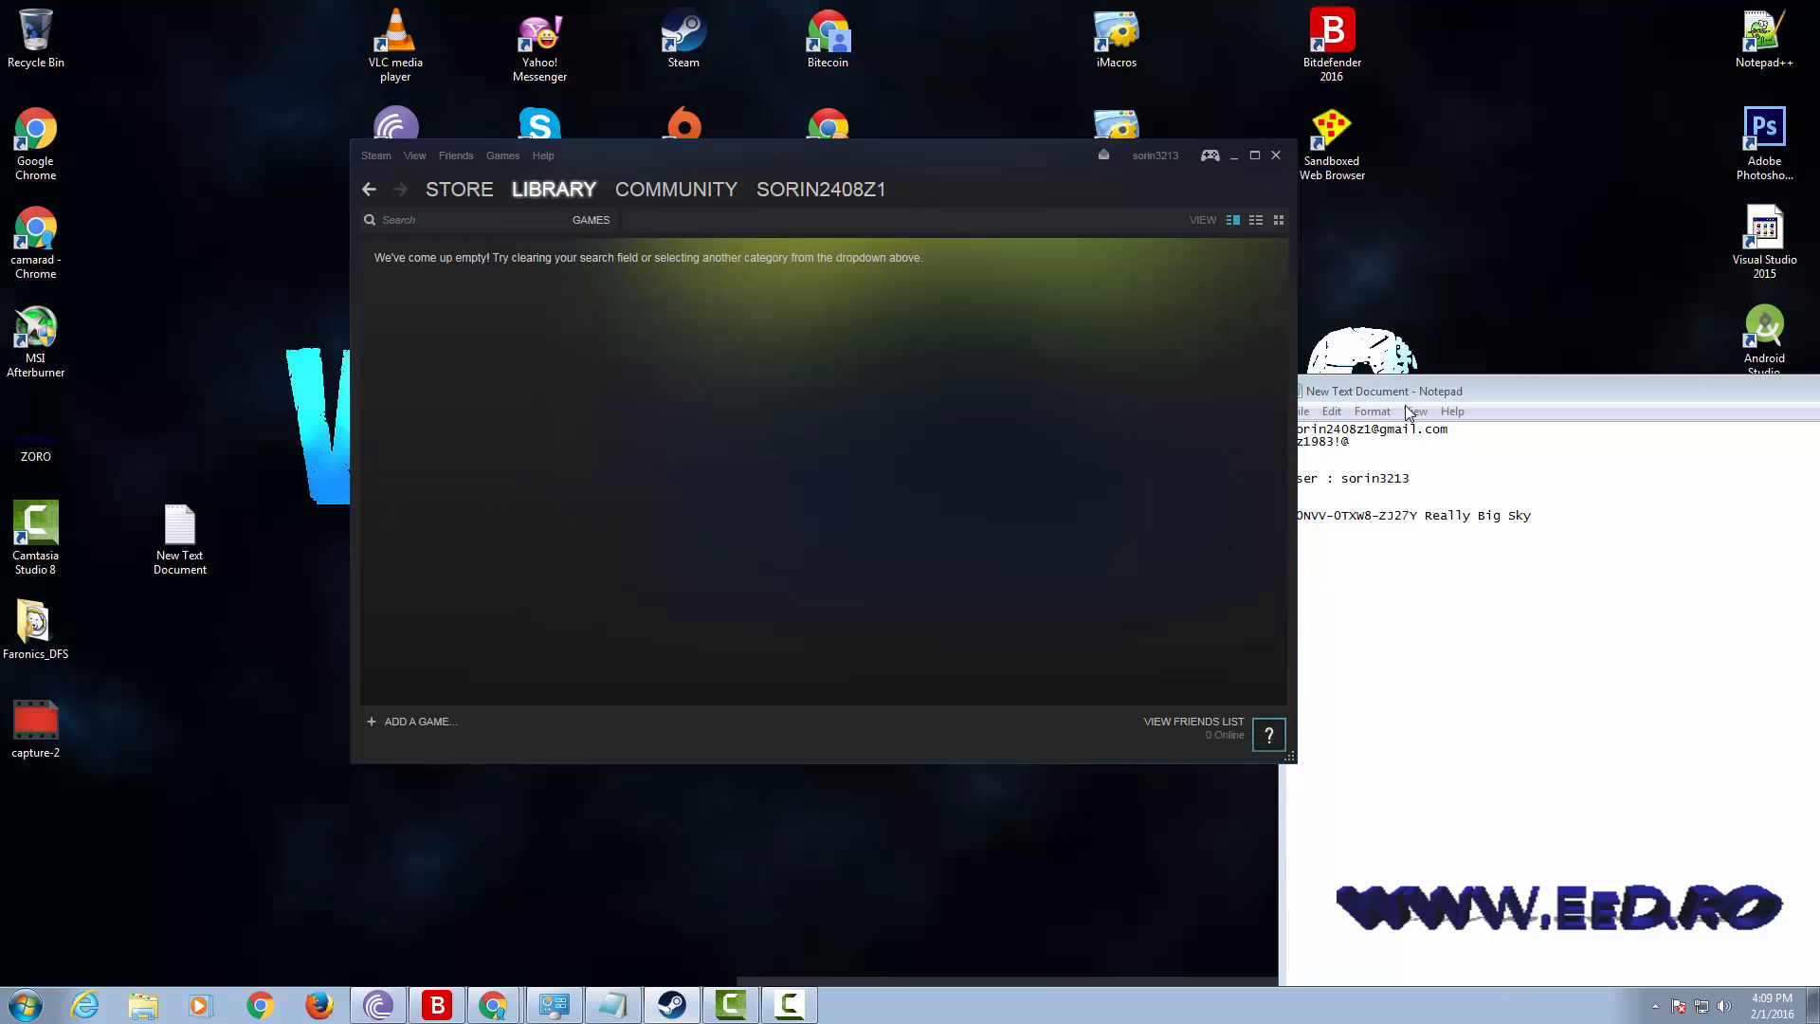
Step: In Notepad, space the product key apart from the title Really Big Sky and copy the key
left_click_drag(1424, 391, 1435, 232)
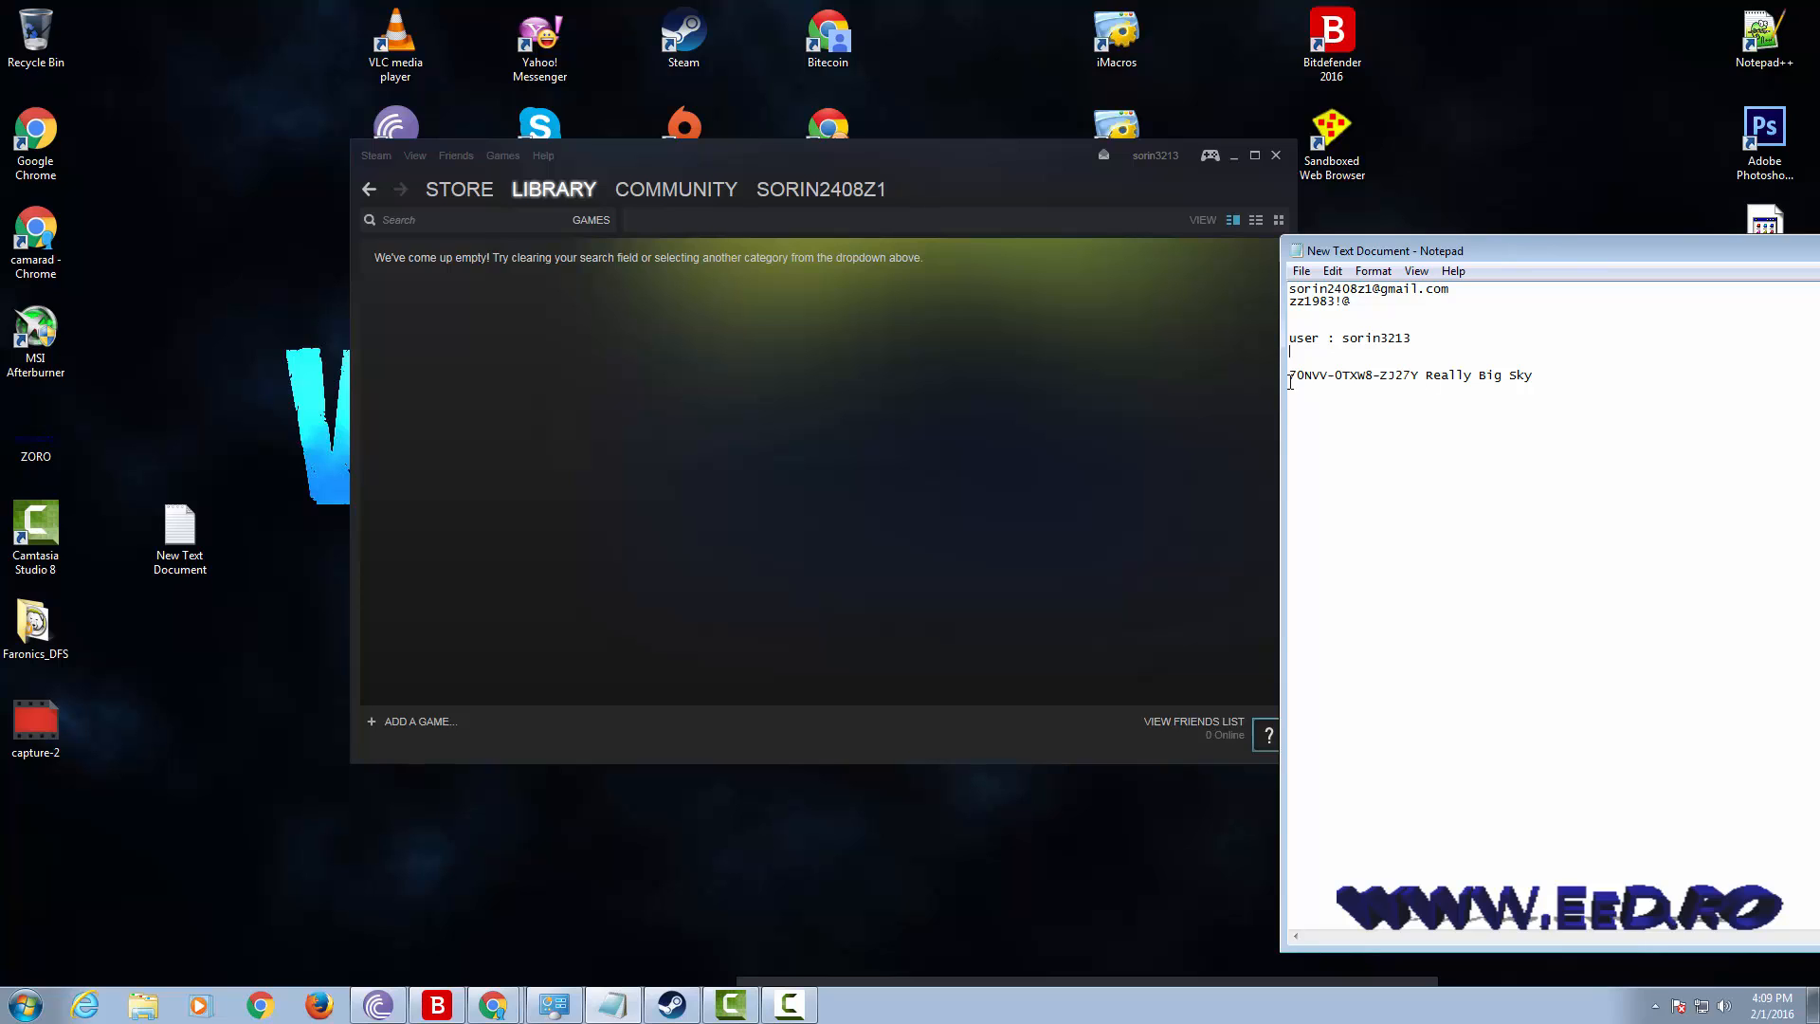
left_click(1422, 375)
left_click_drag(1336, 375, 1297, 375)
left_click_drag(1428, 376, 1290, 375)
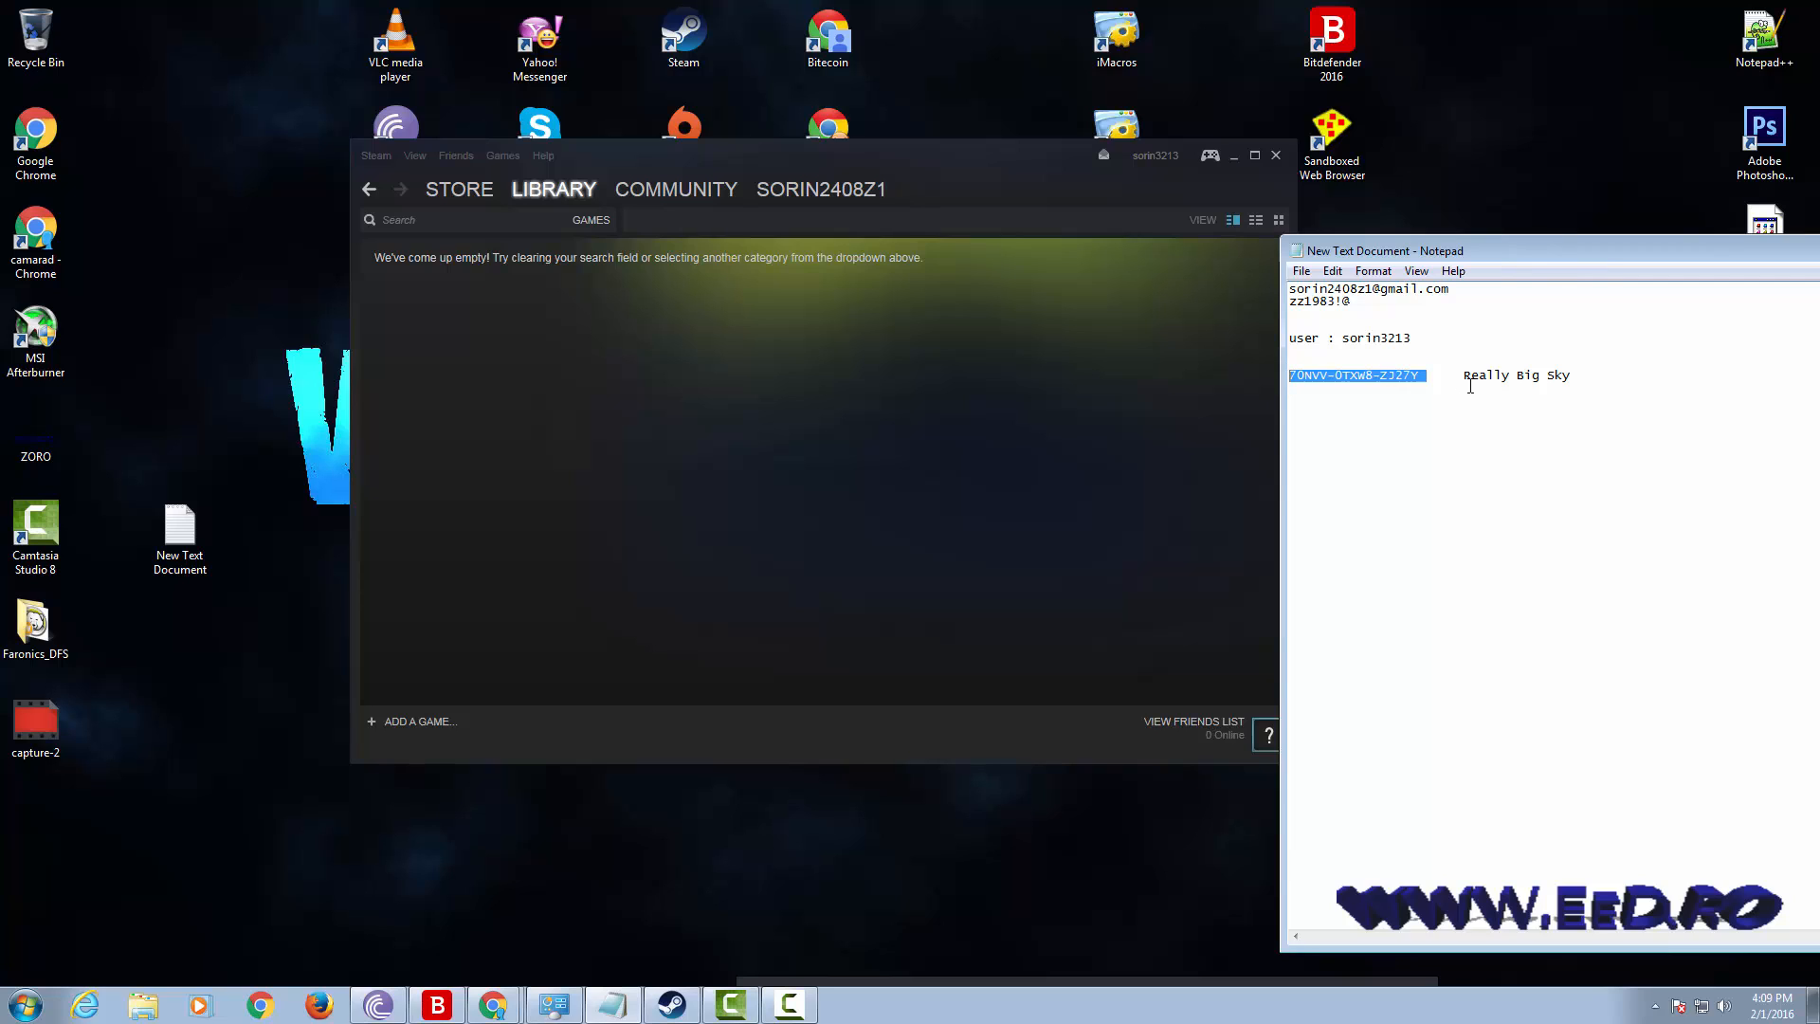
right_click(1417, 373)
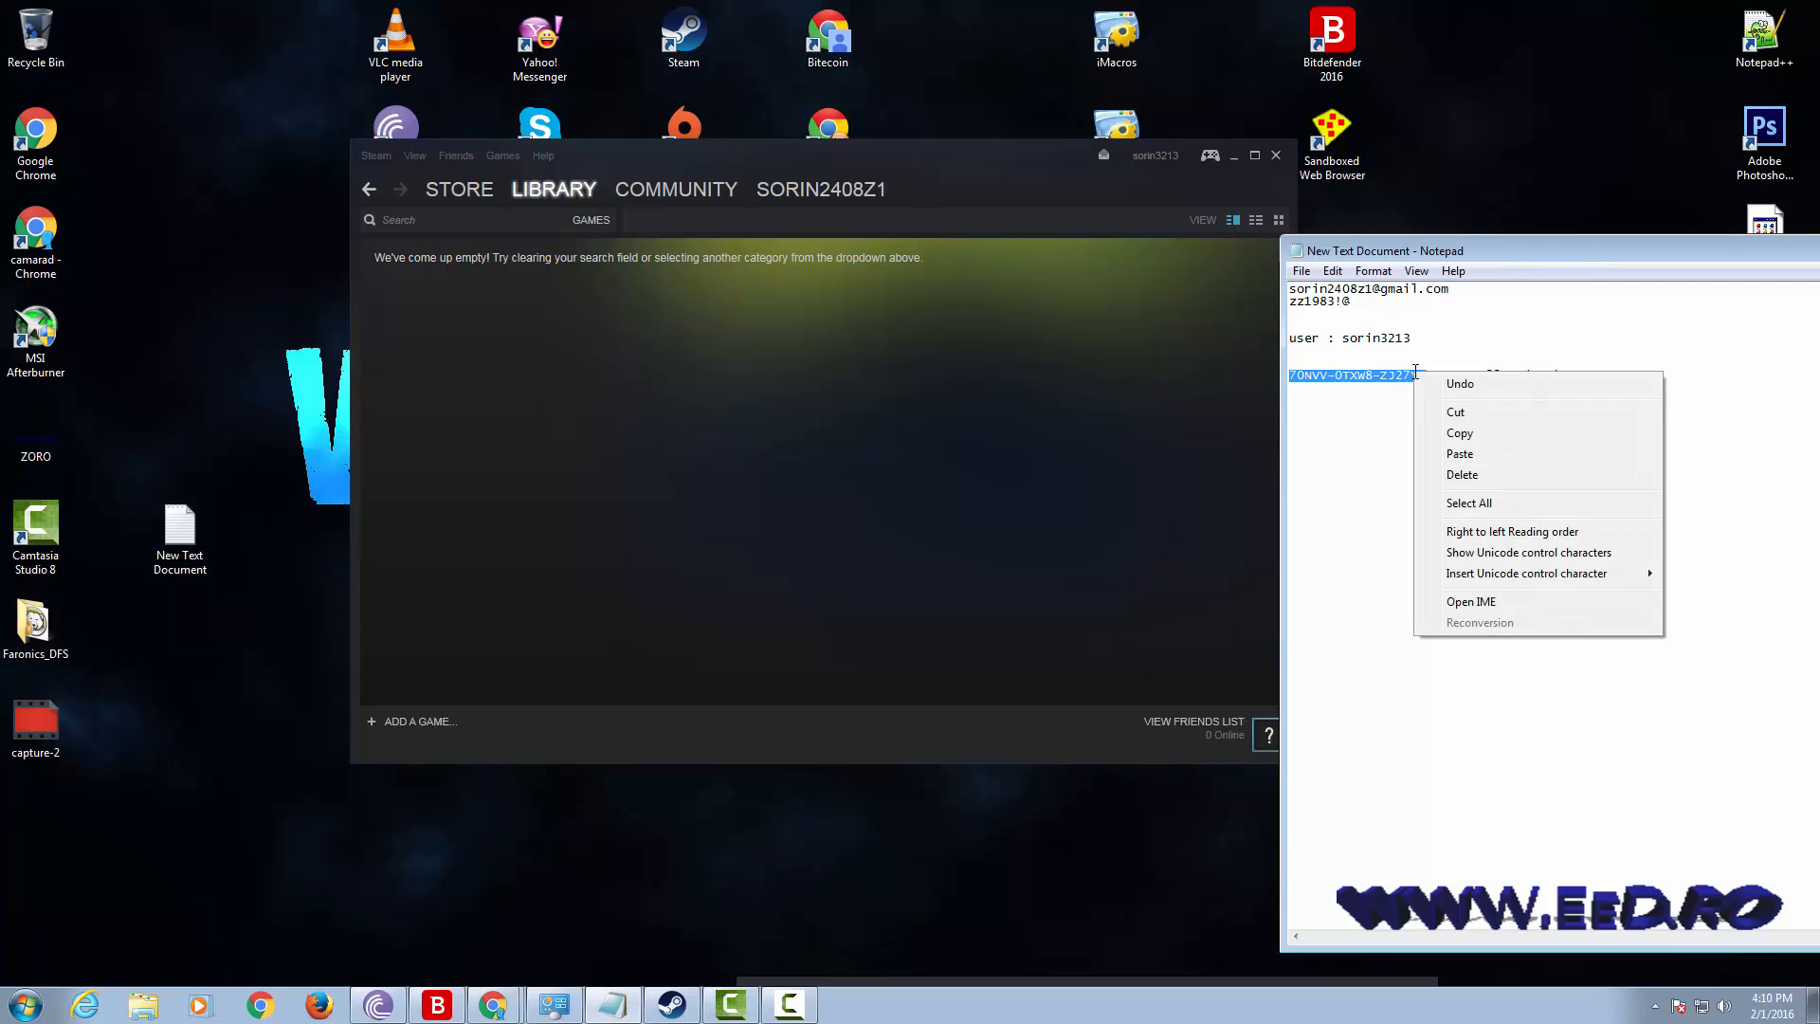
left_click(1458, 434)
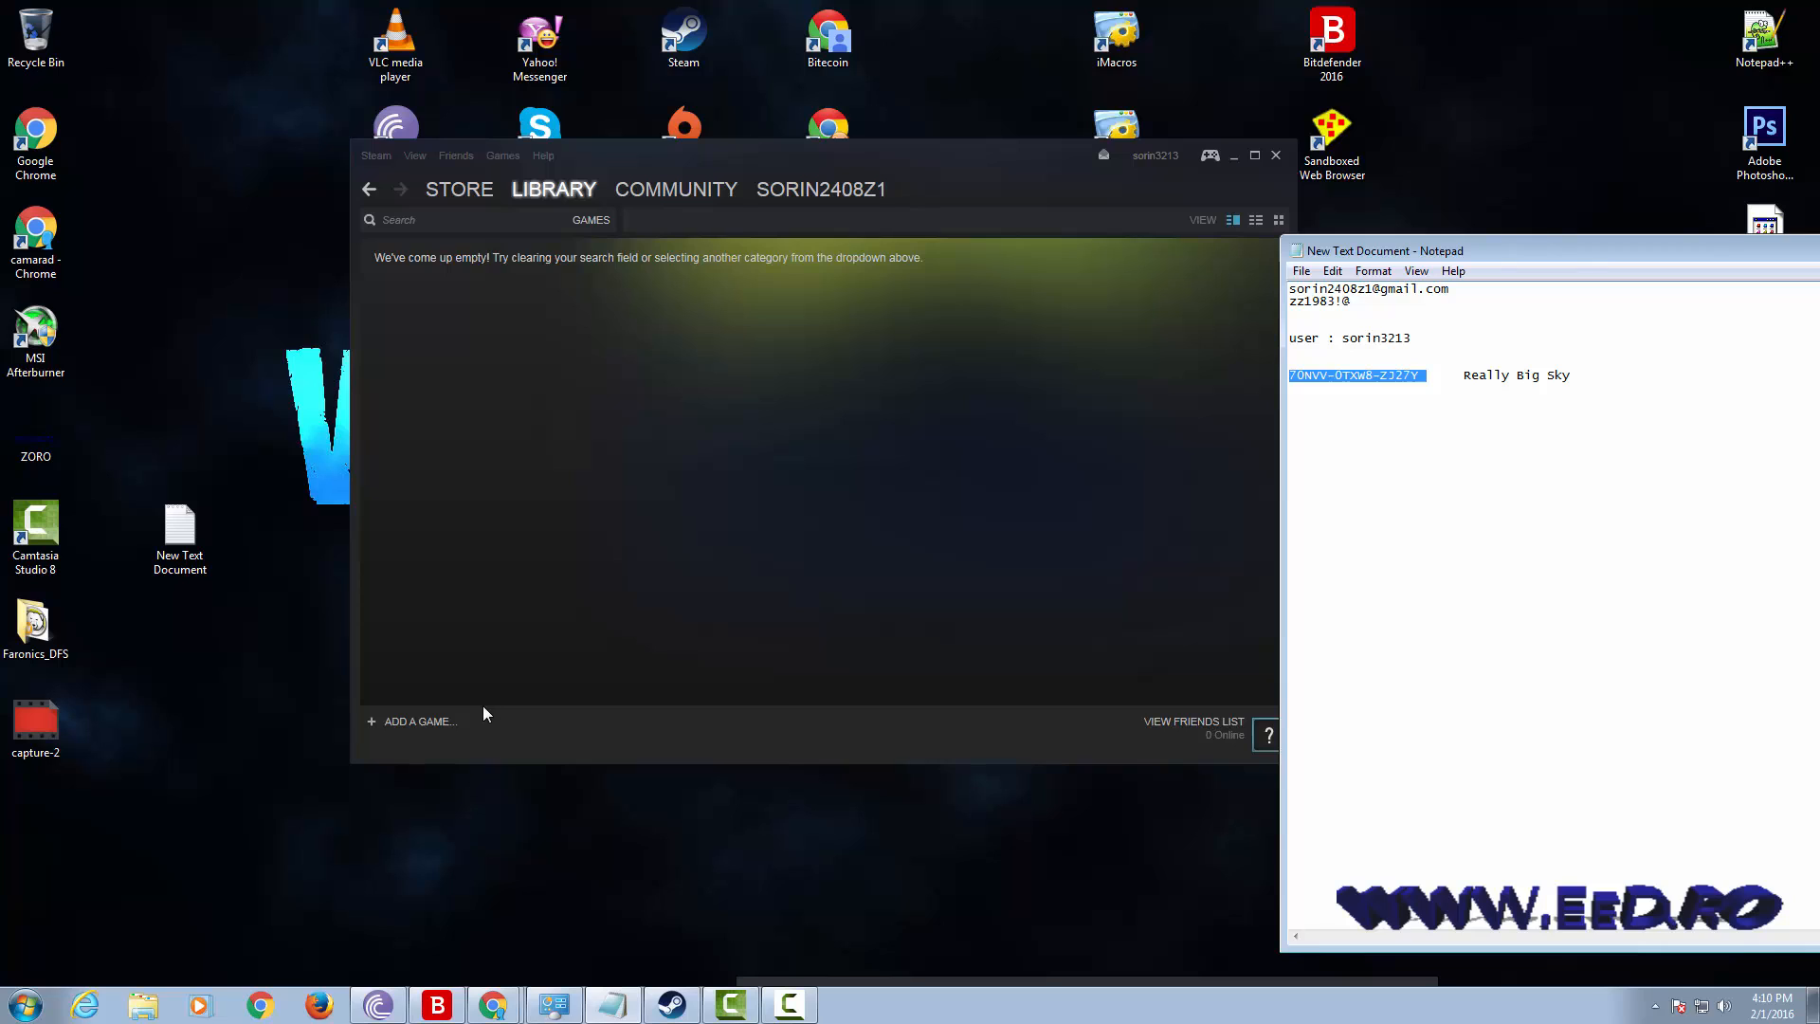
Step: Activate Really Big Sky on Steam by pasting the copied product key as the product code, and finish the activation wizard
left_click(406, 722)
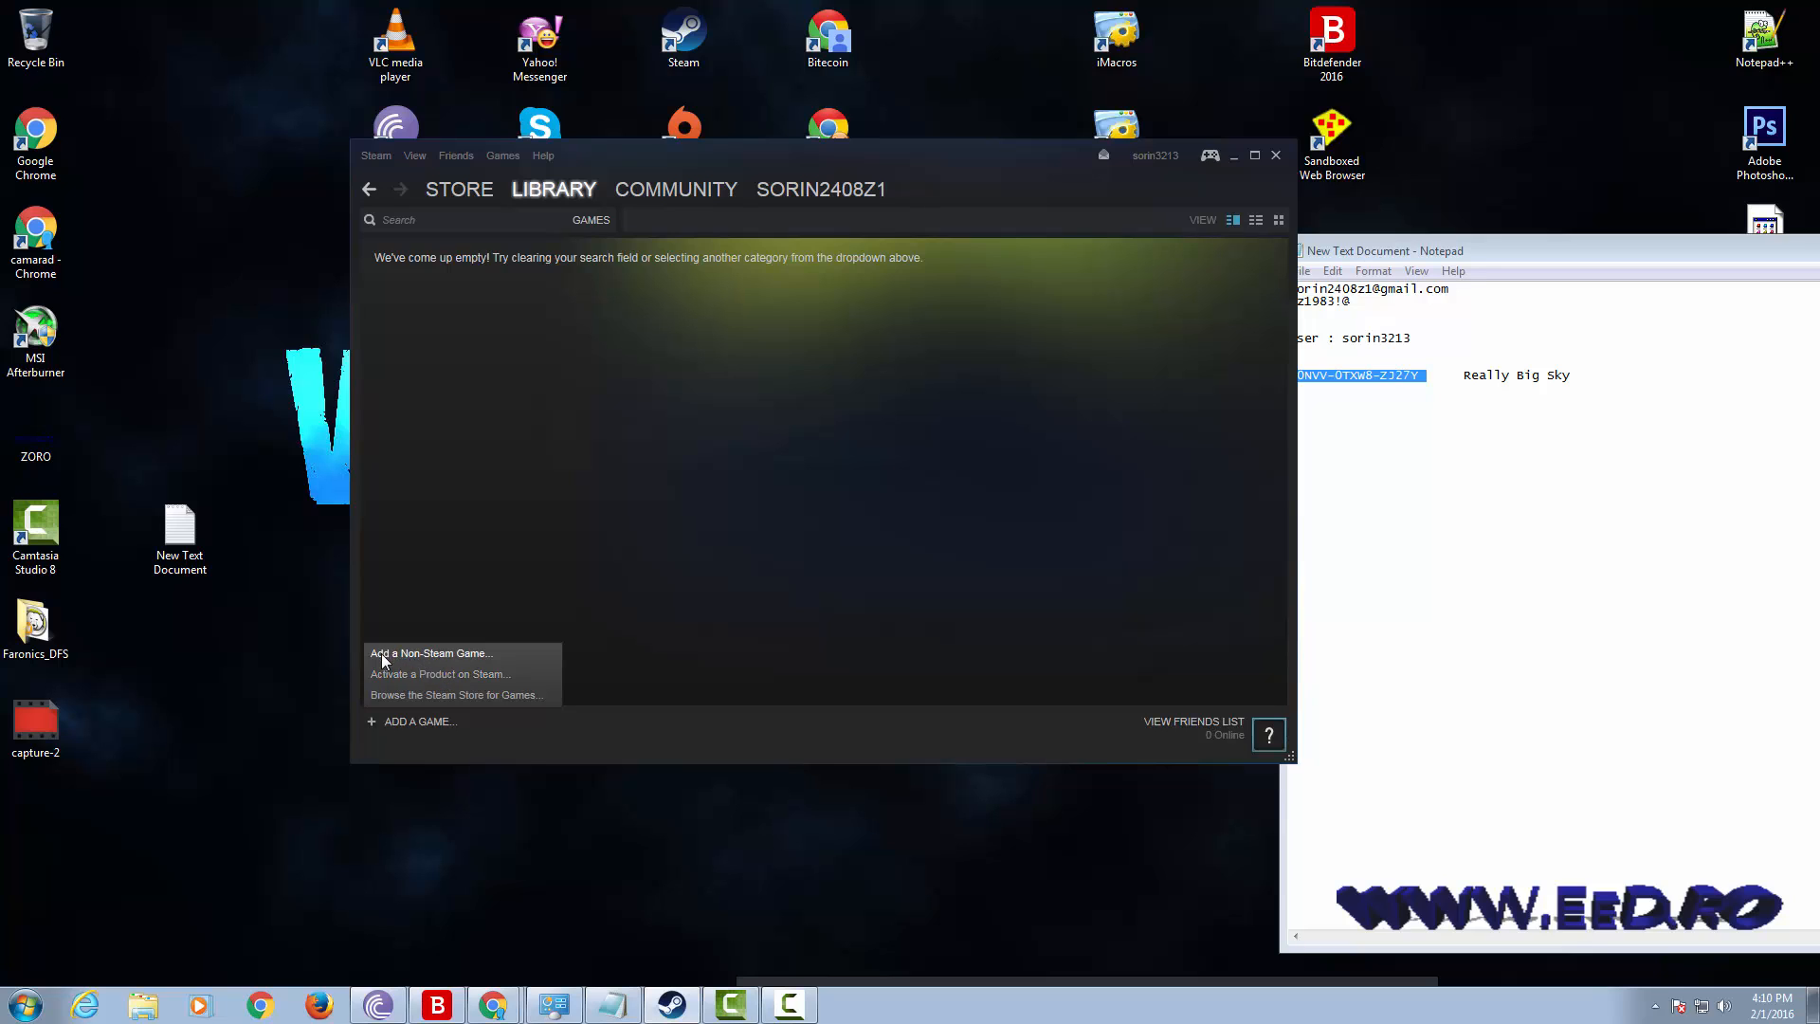
left_click(479, 675)
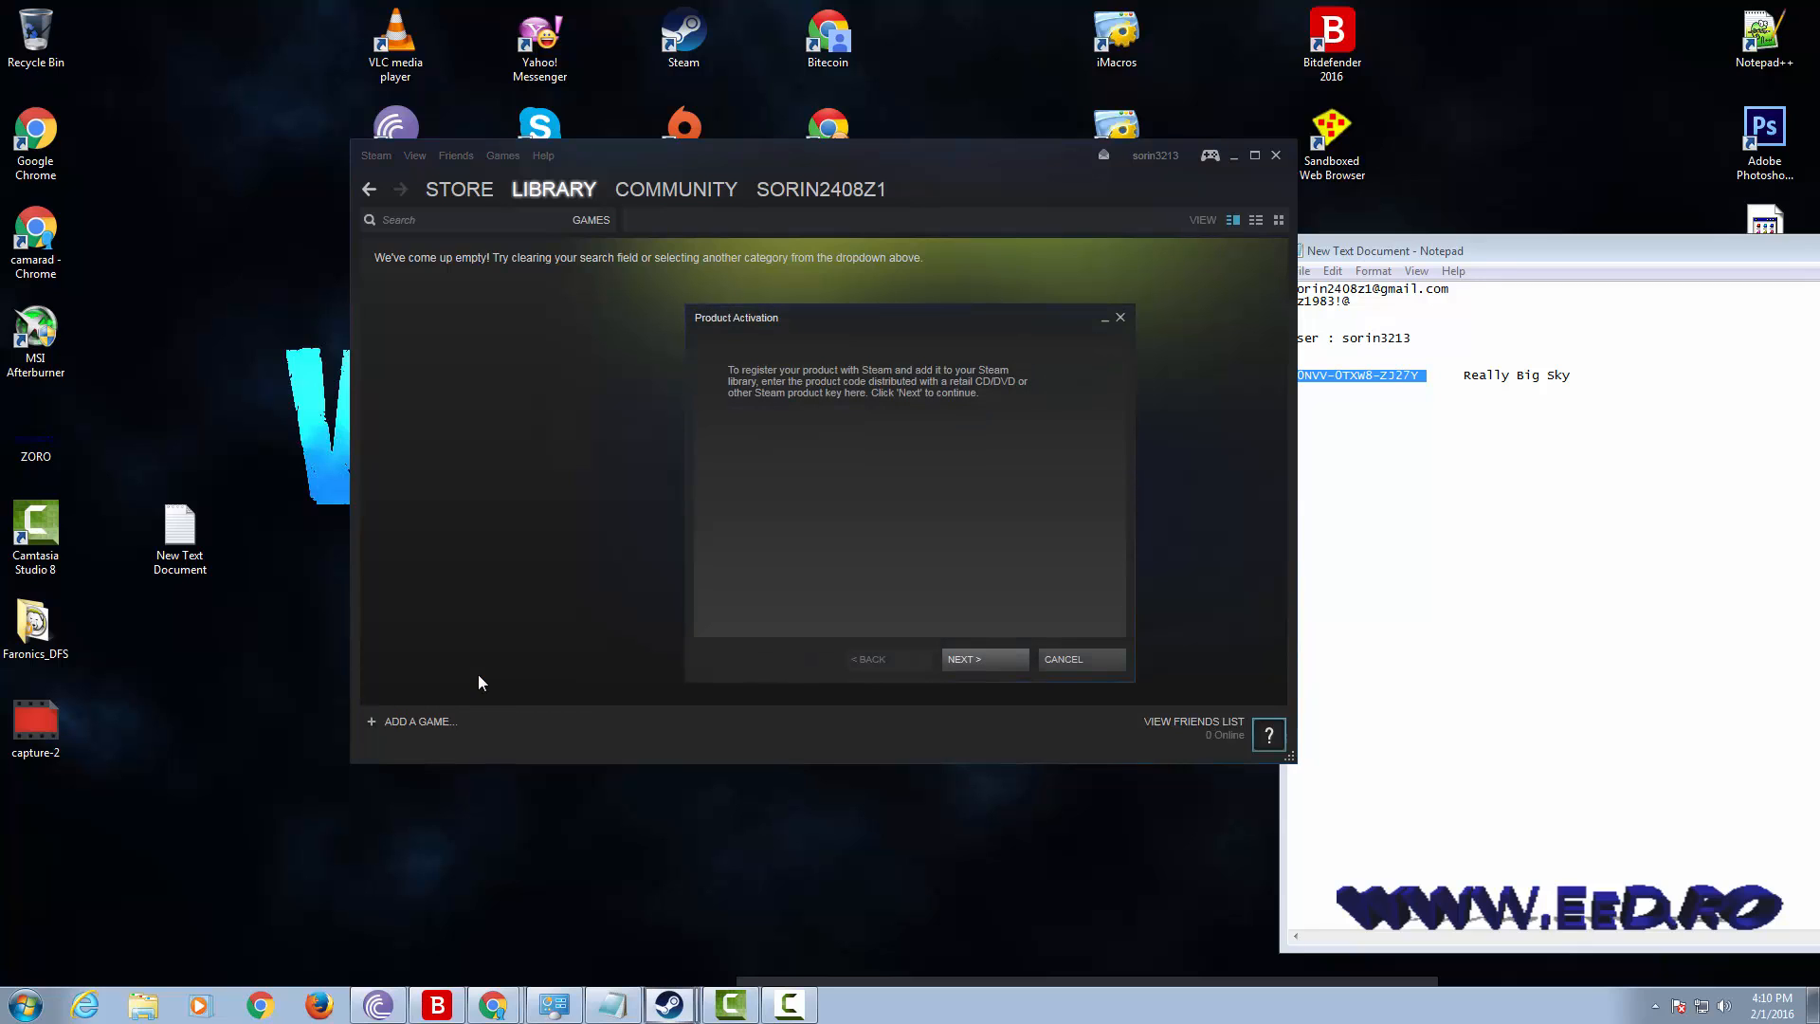
left_click(964, 661)
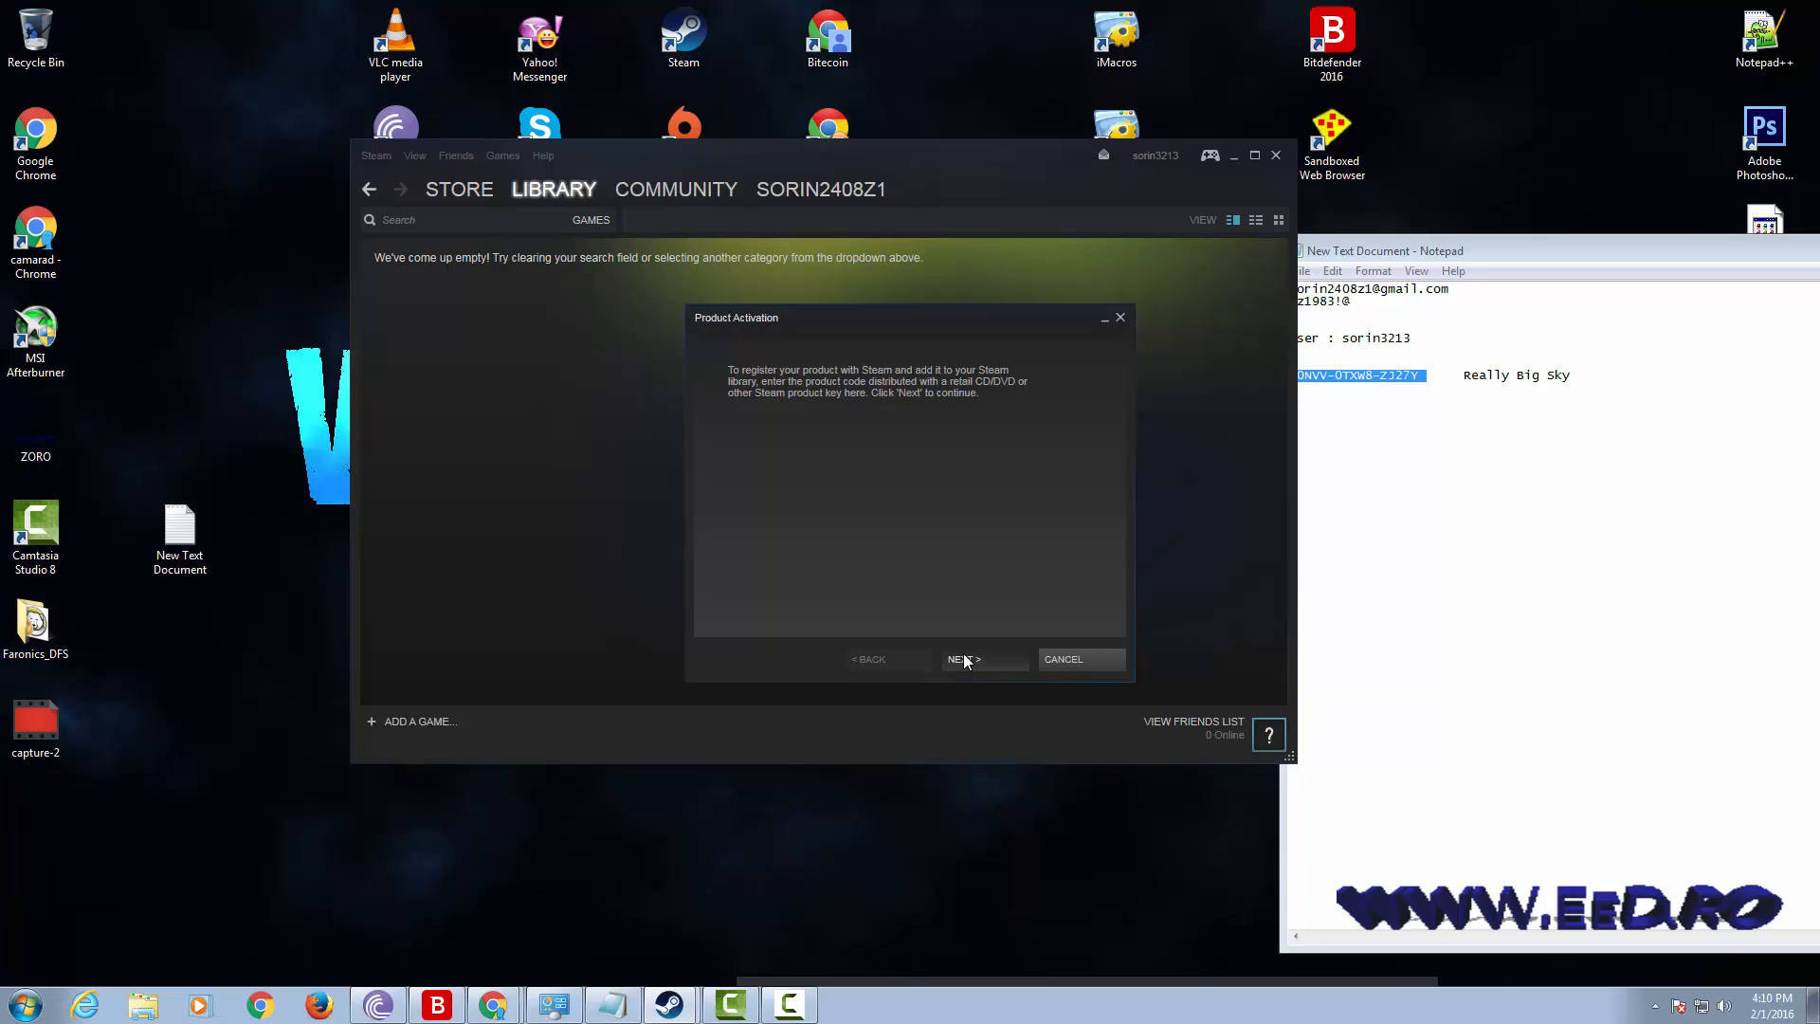
left_click(963, 653)
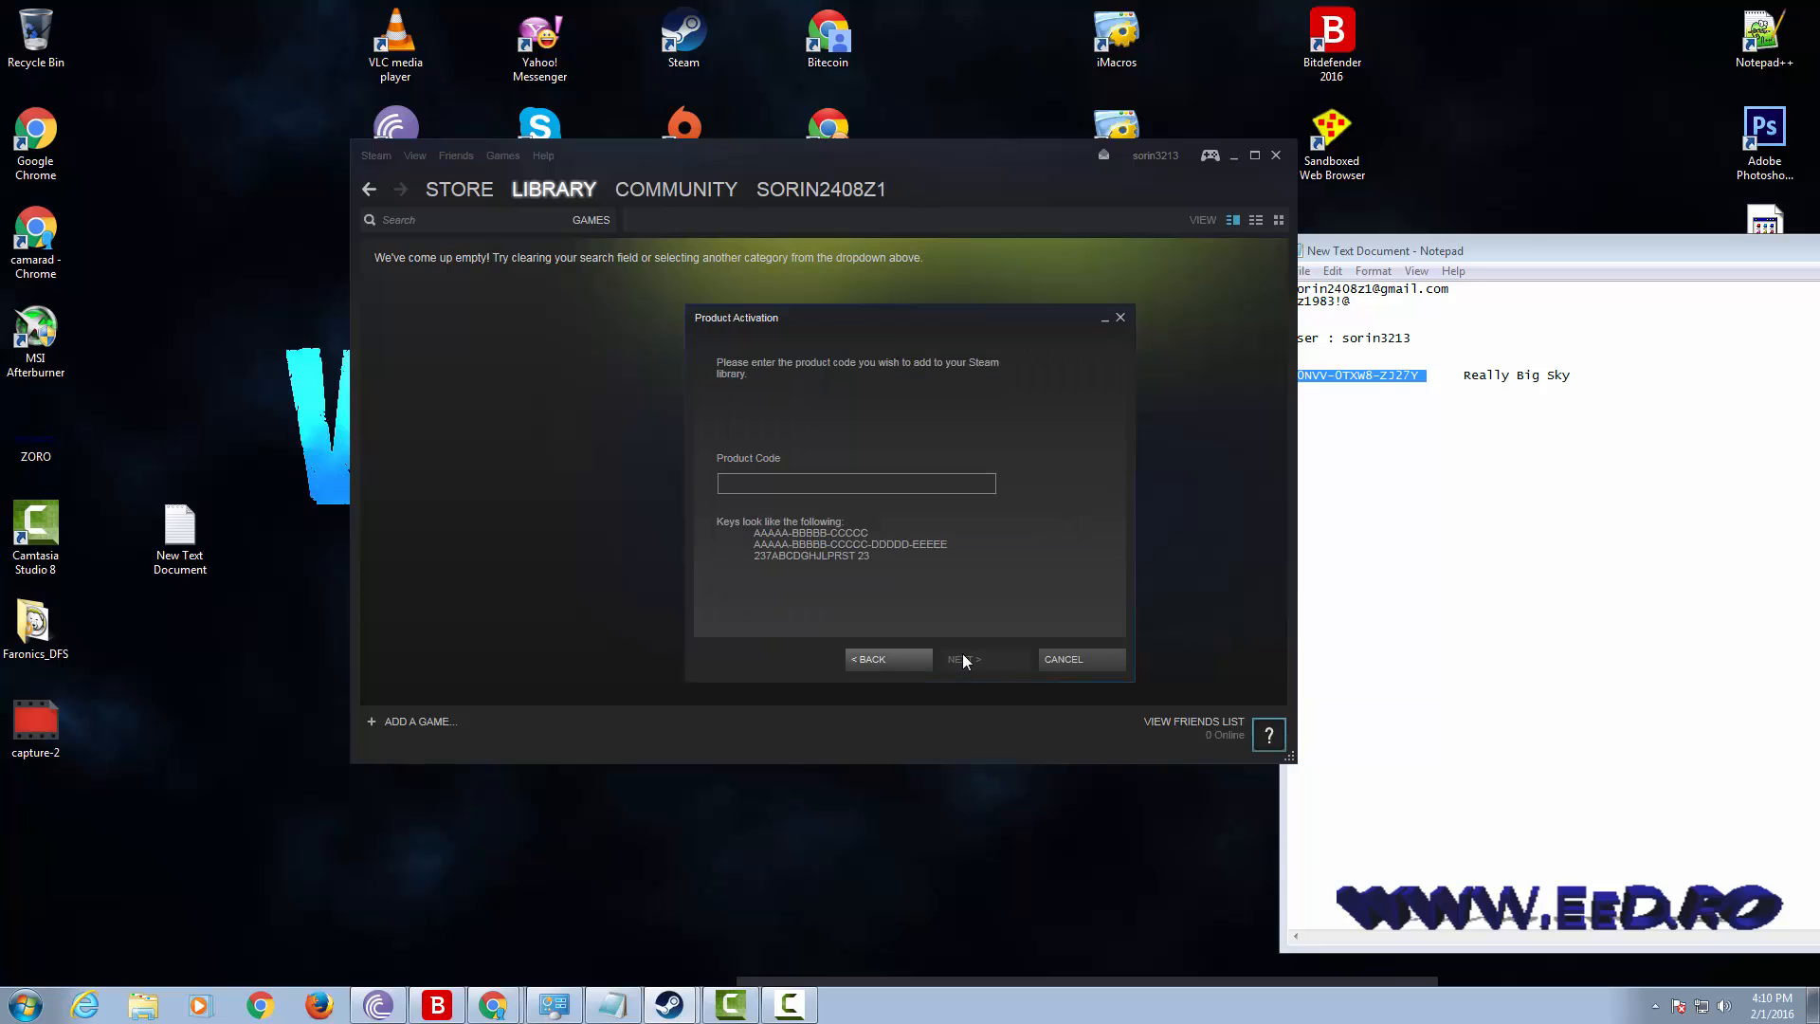
right_click(849, 480)
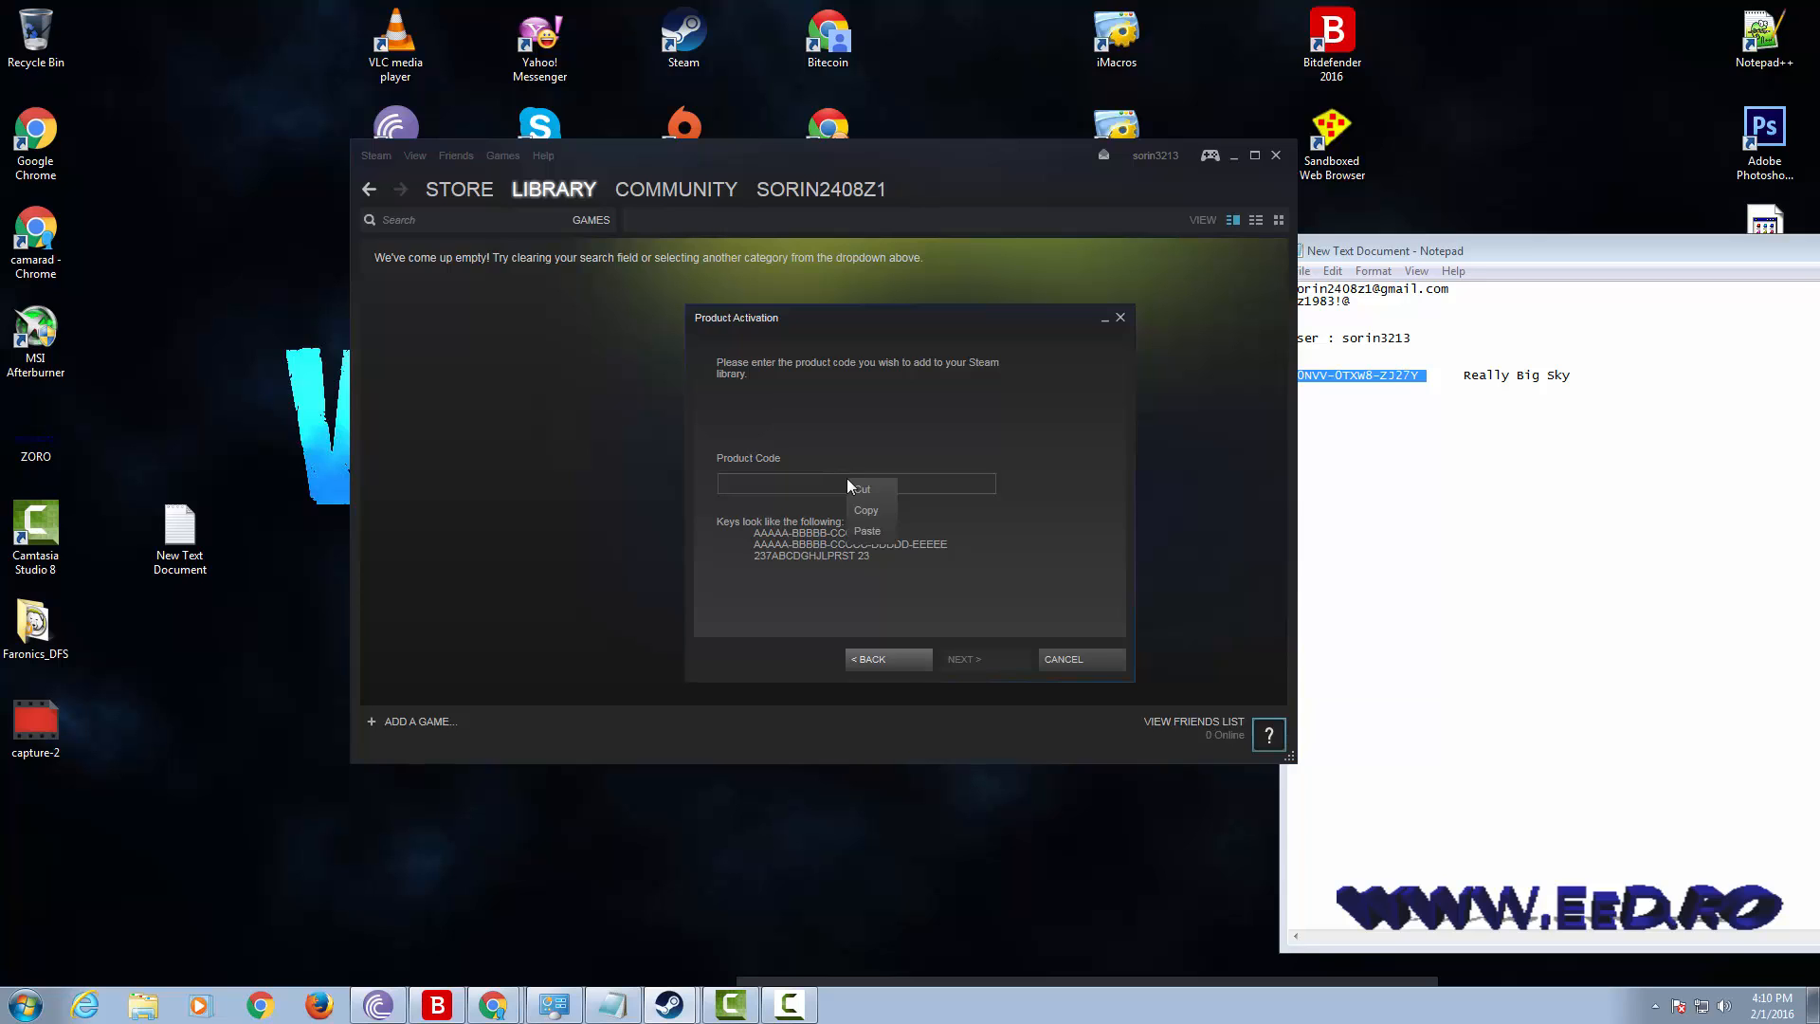
left_click(864, 532)
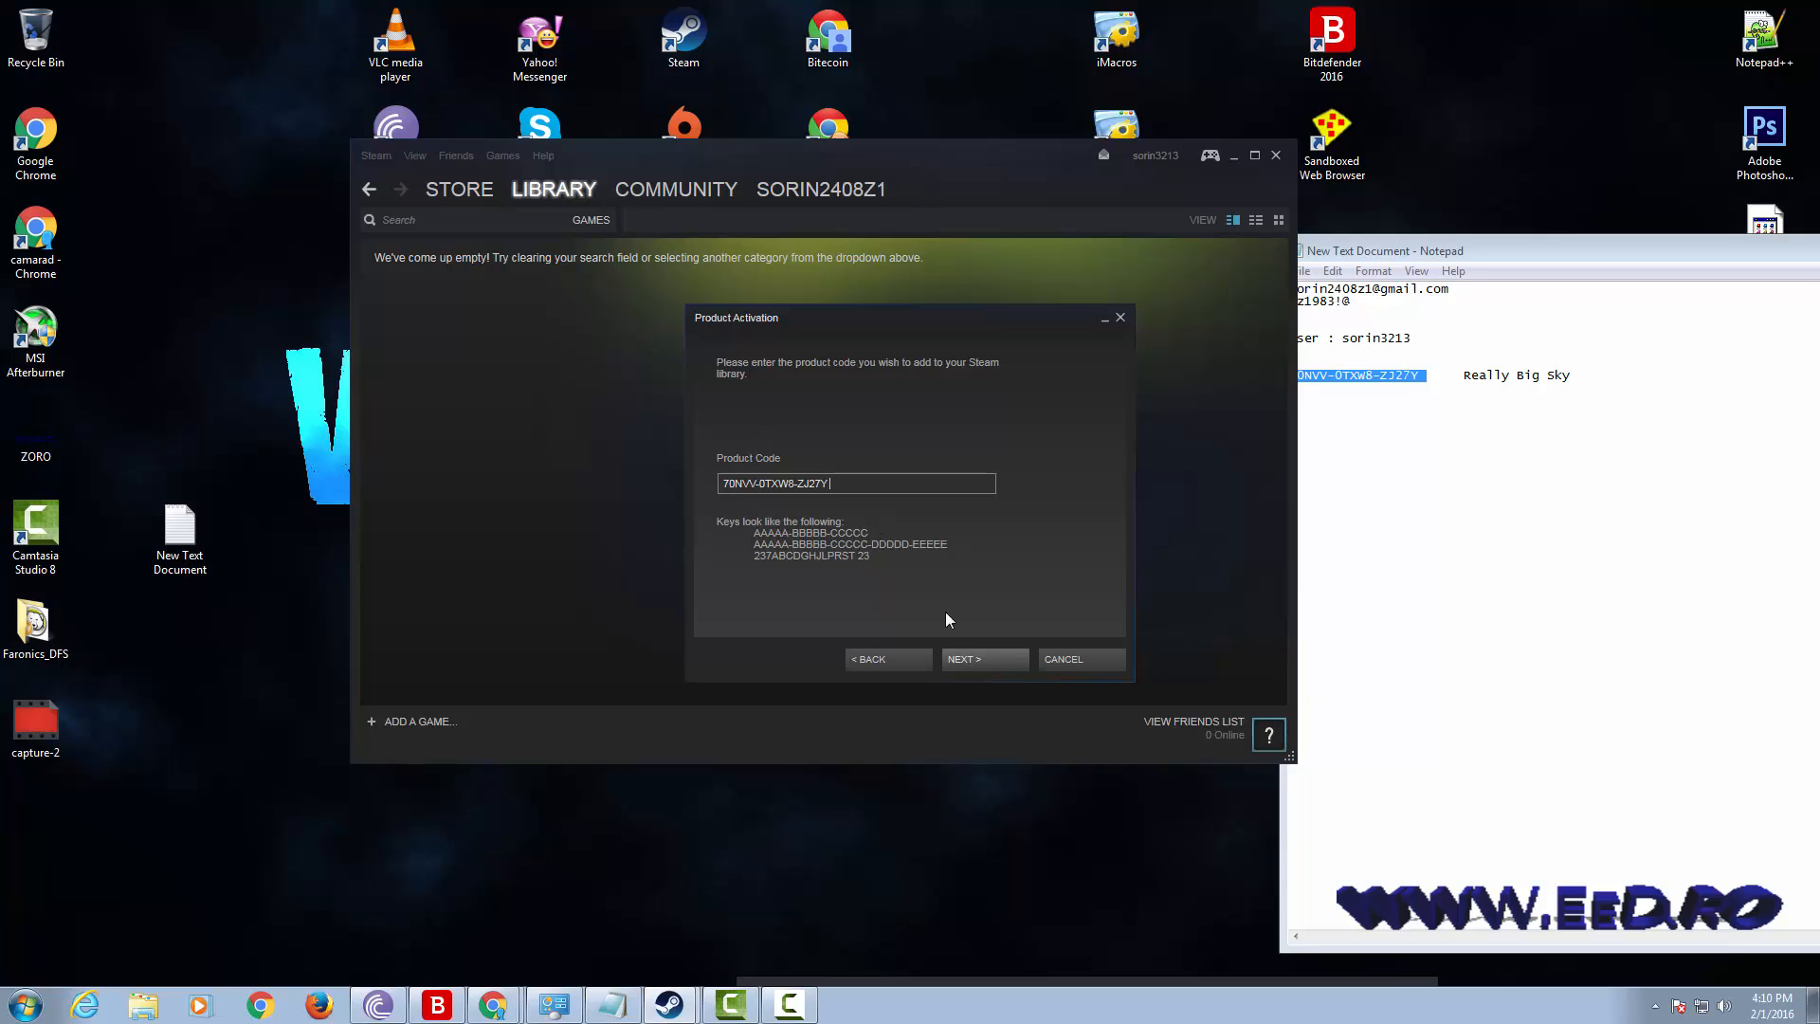
left_click(968, 663)
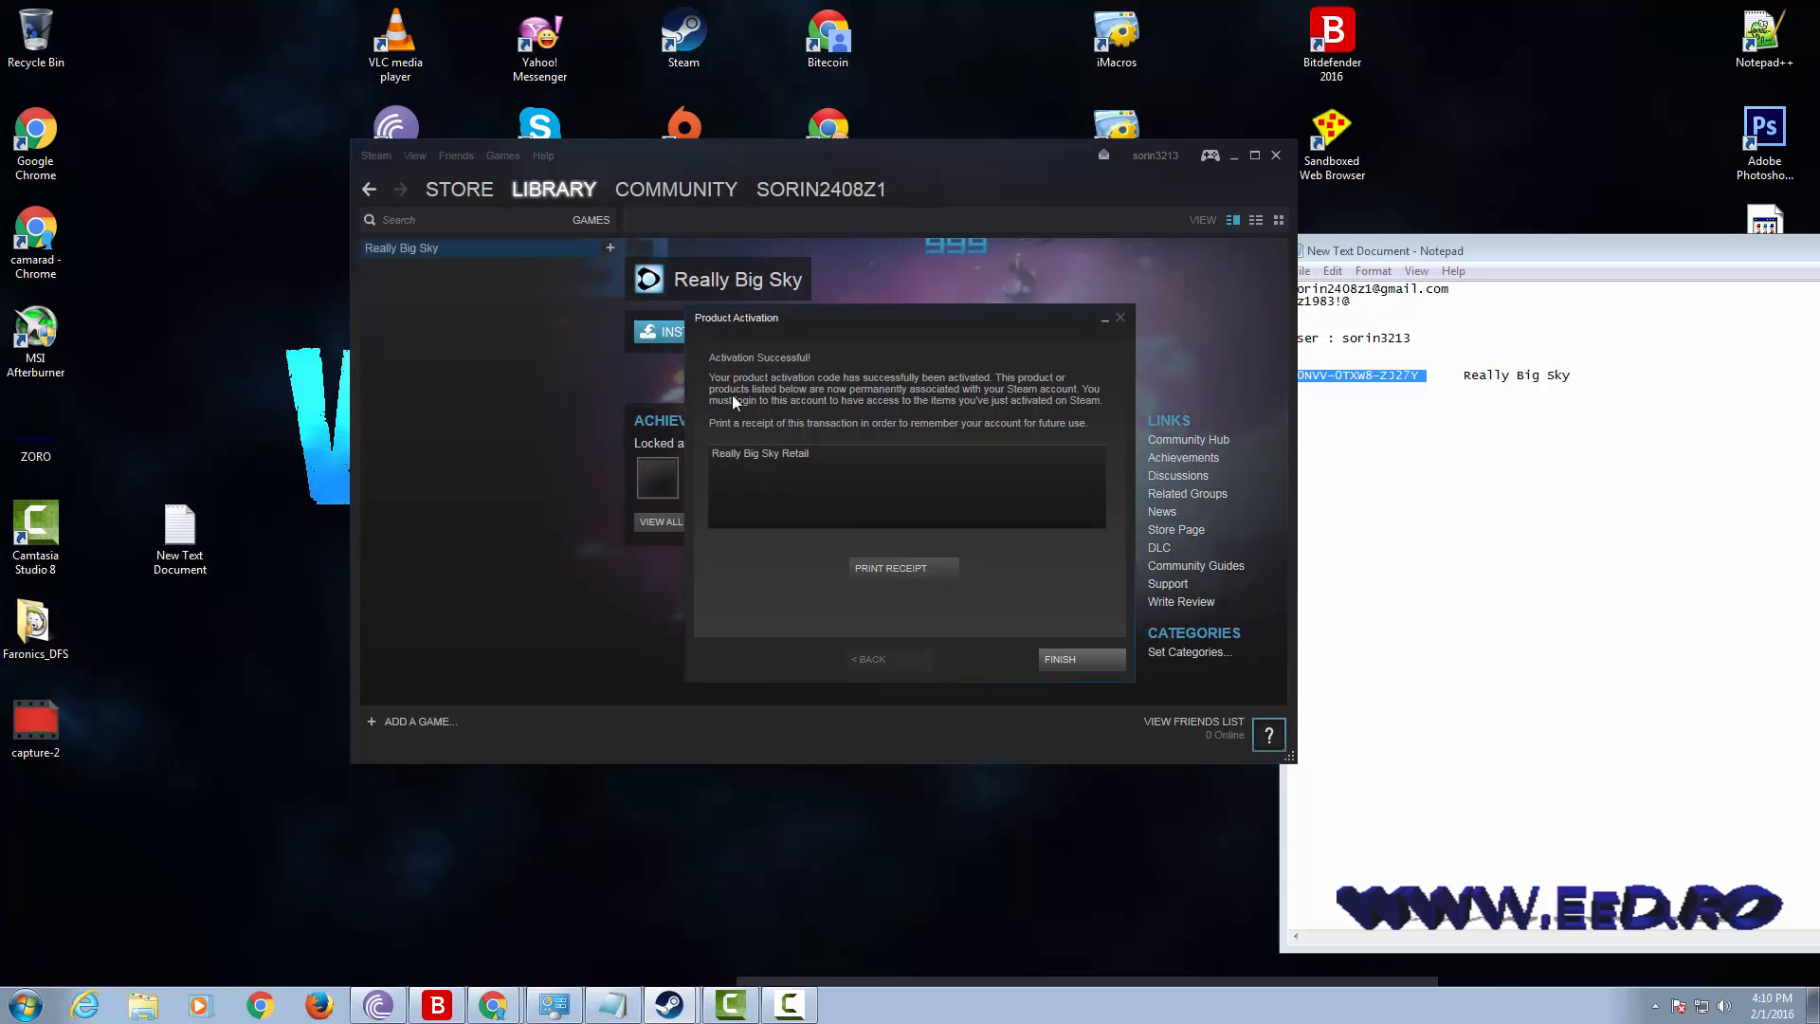
left_click(1088, 659)
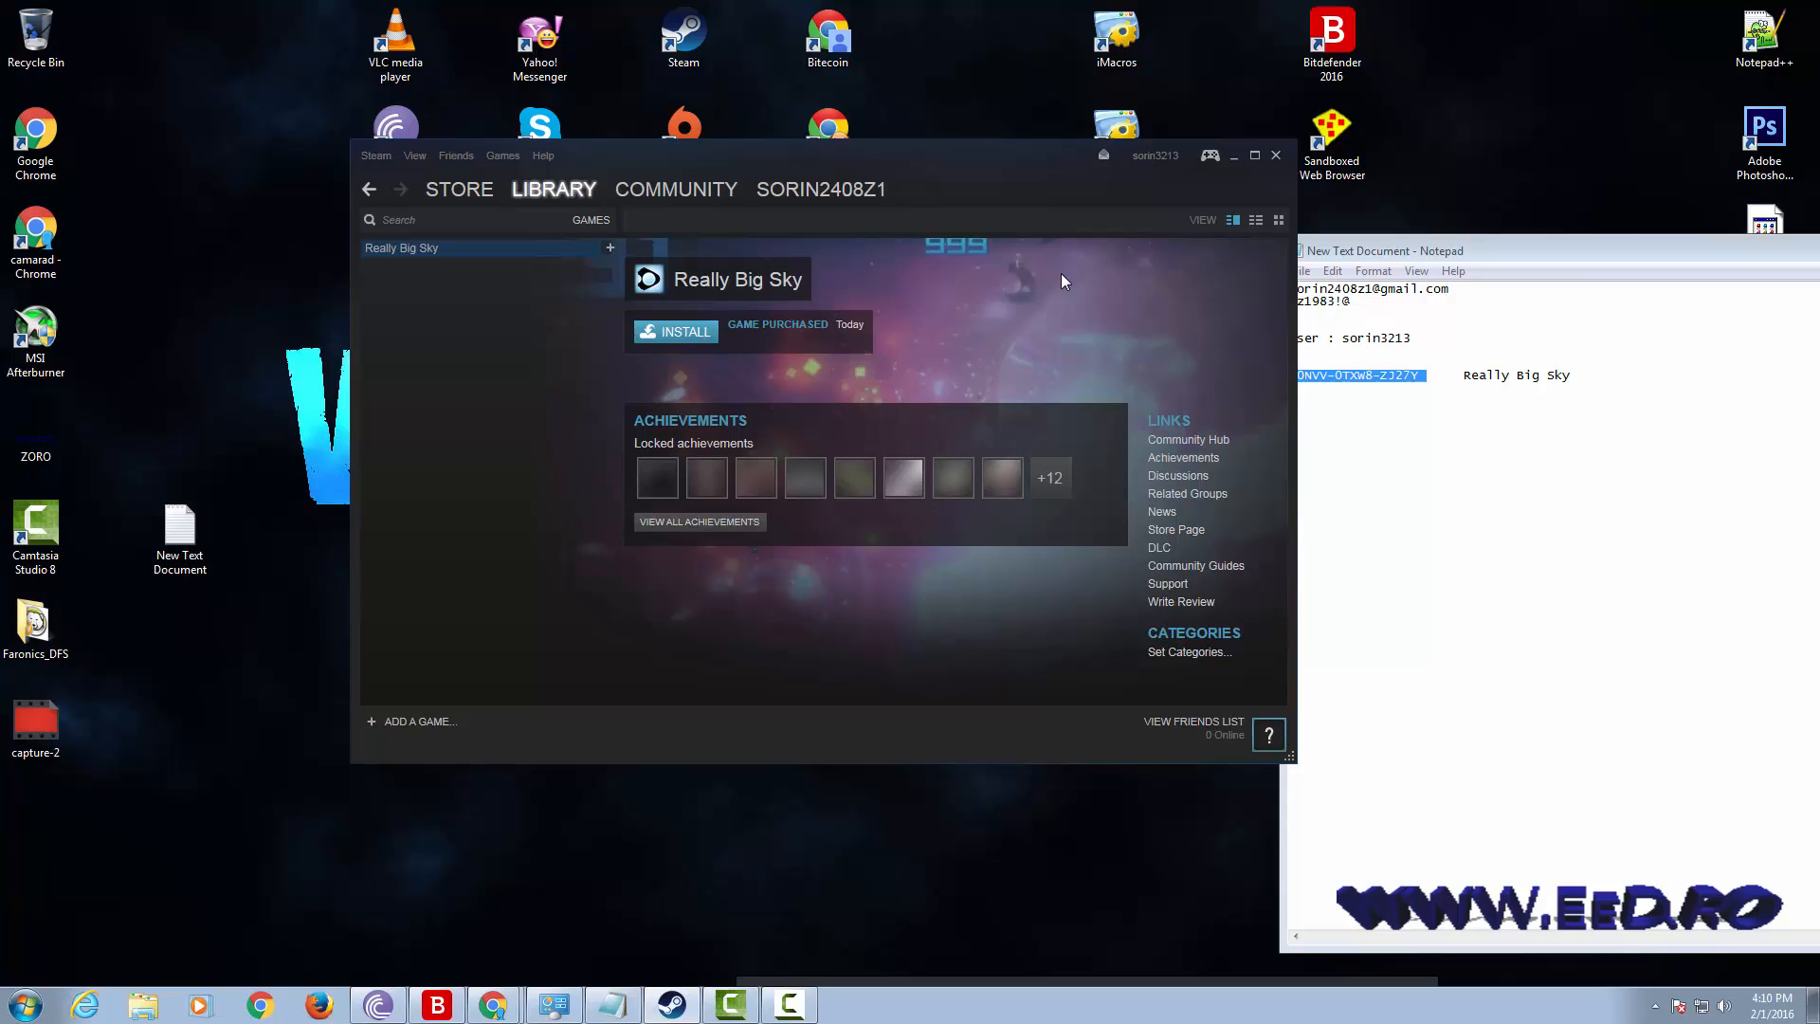
Step: View Really Big Sky in the games library with the window maximized, restore its size and move it clear of the notes
mouse_move(548, 187)
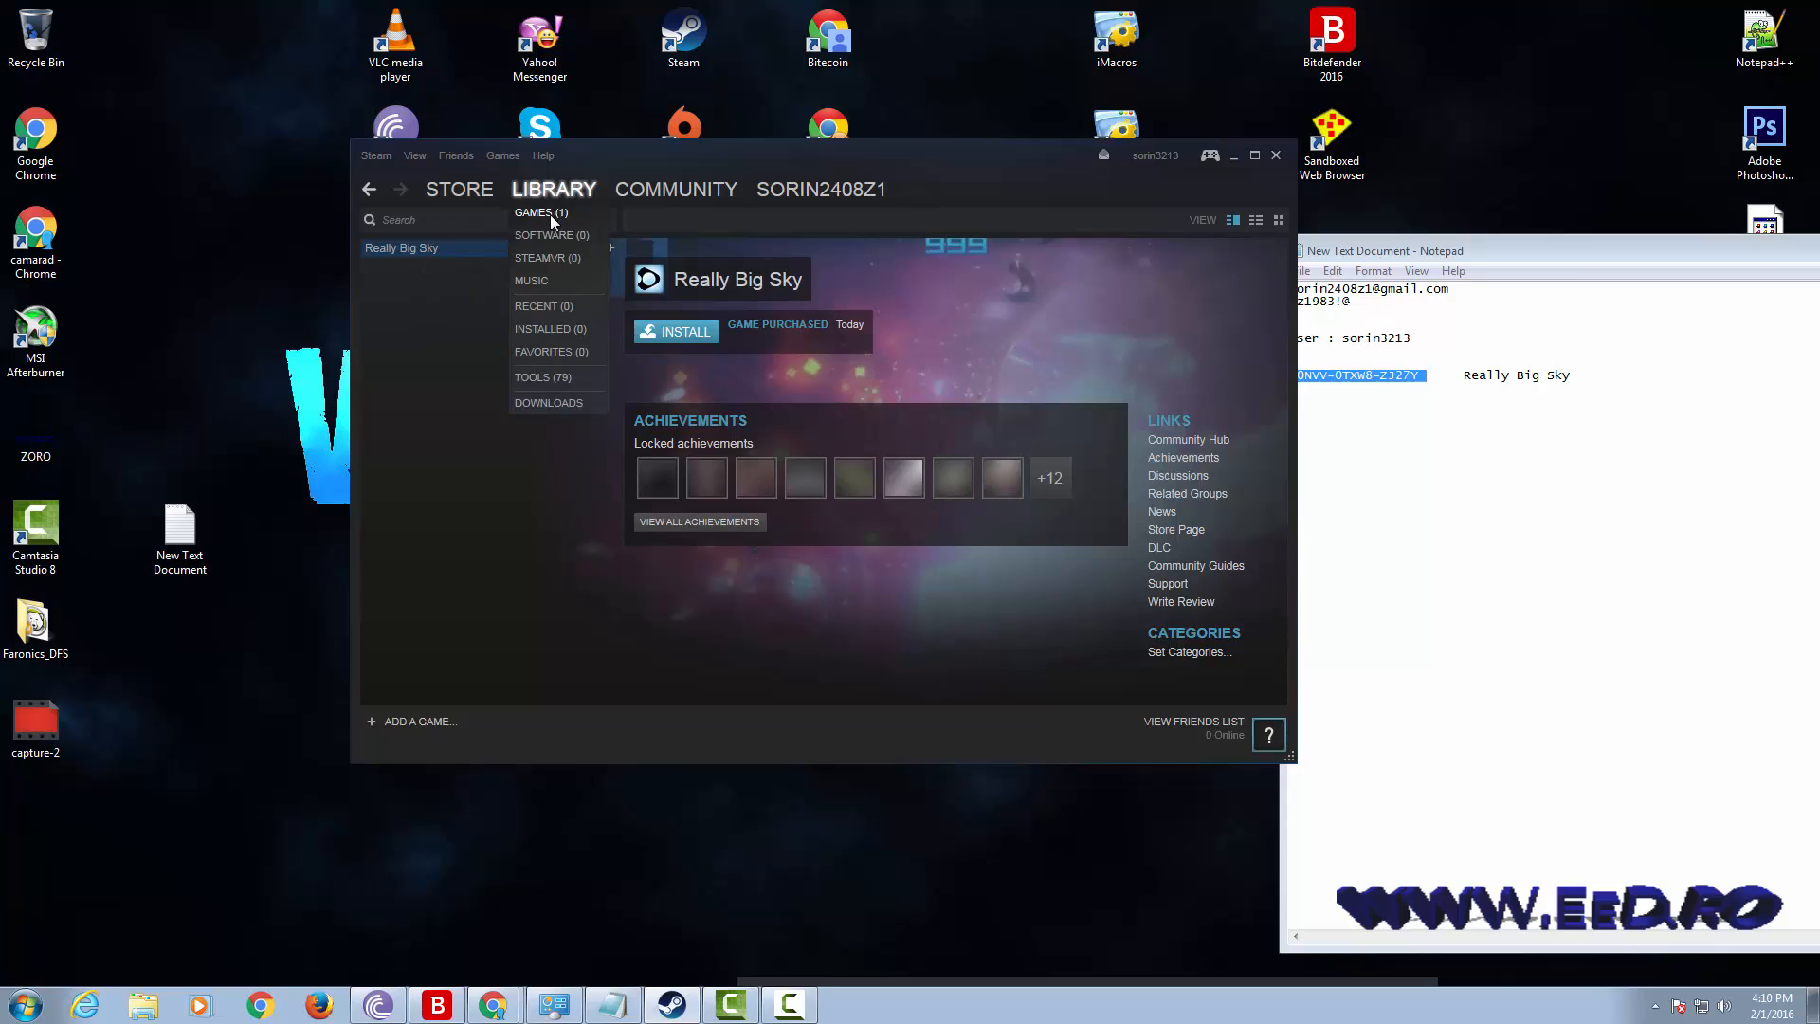
left_click(542, 216)
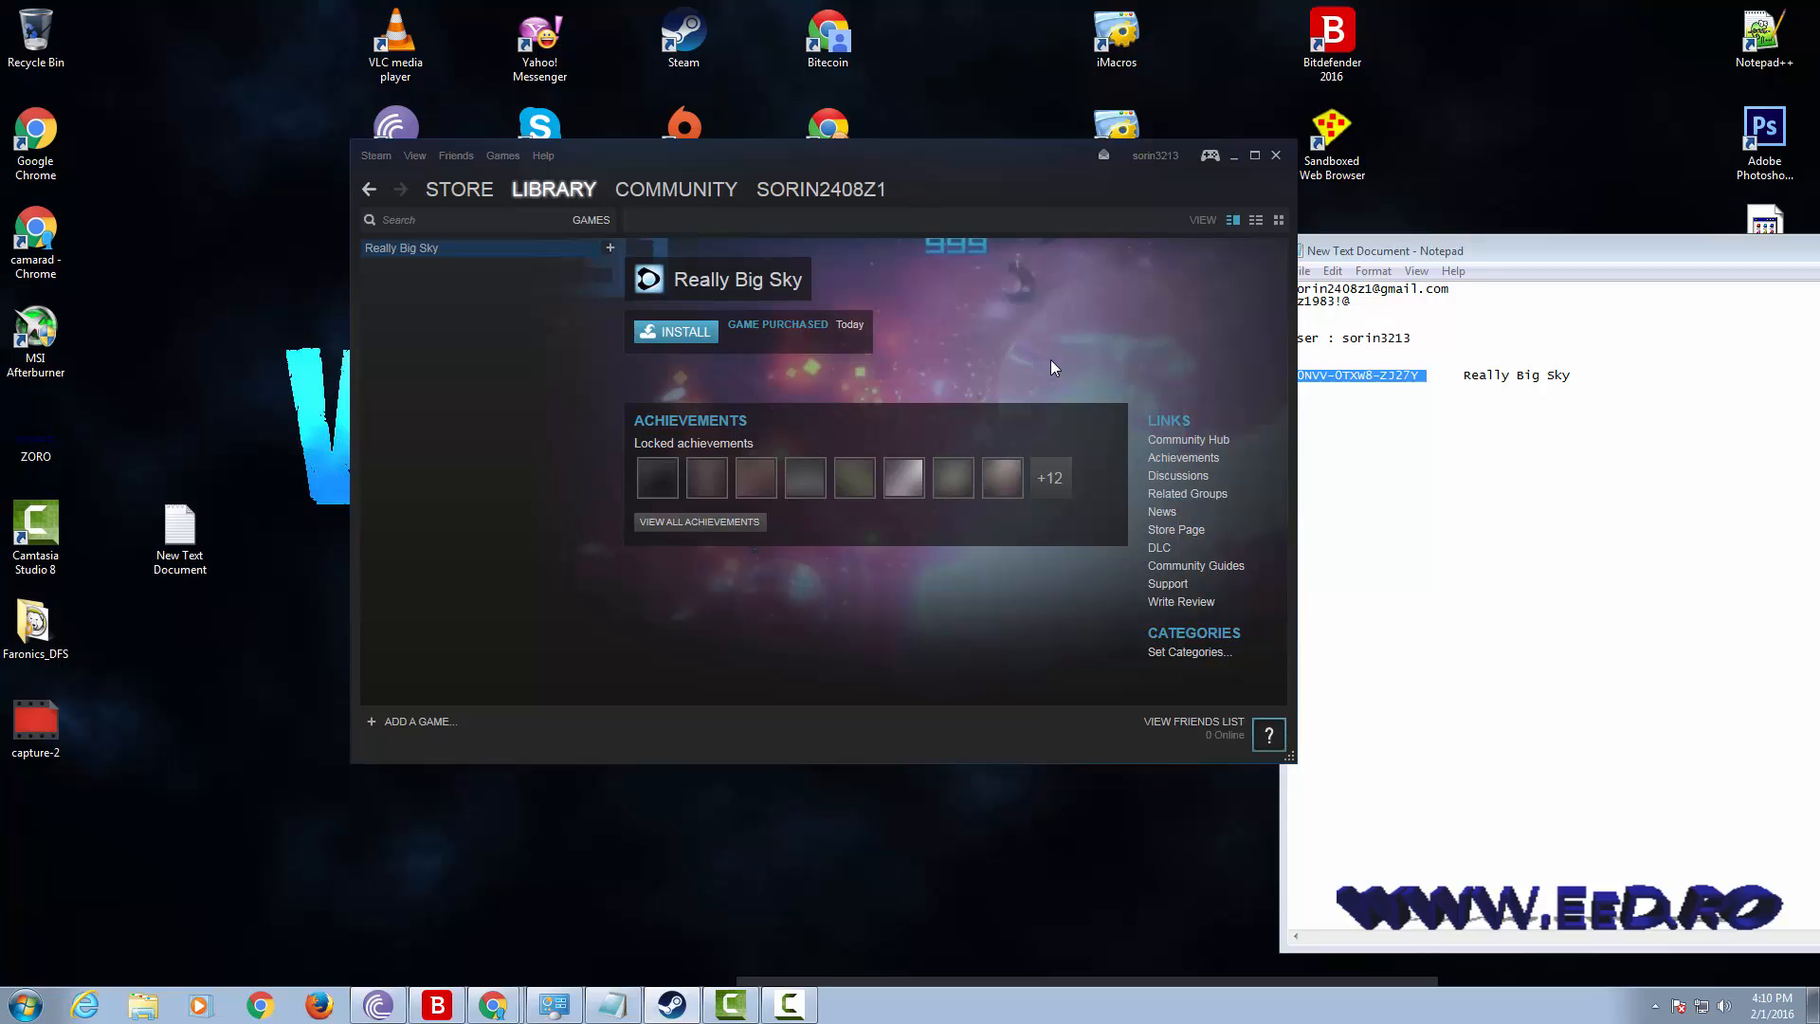
left_click(1255, 158)
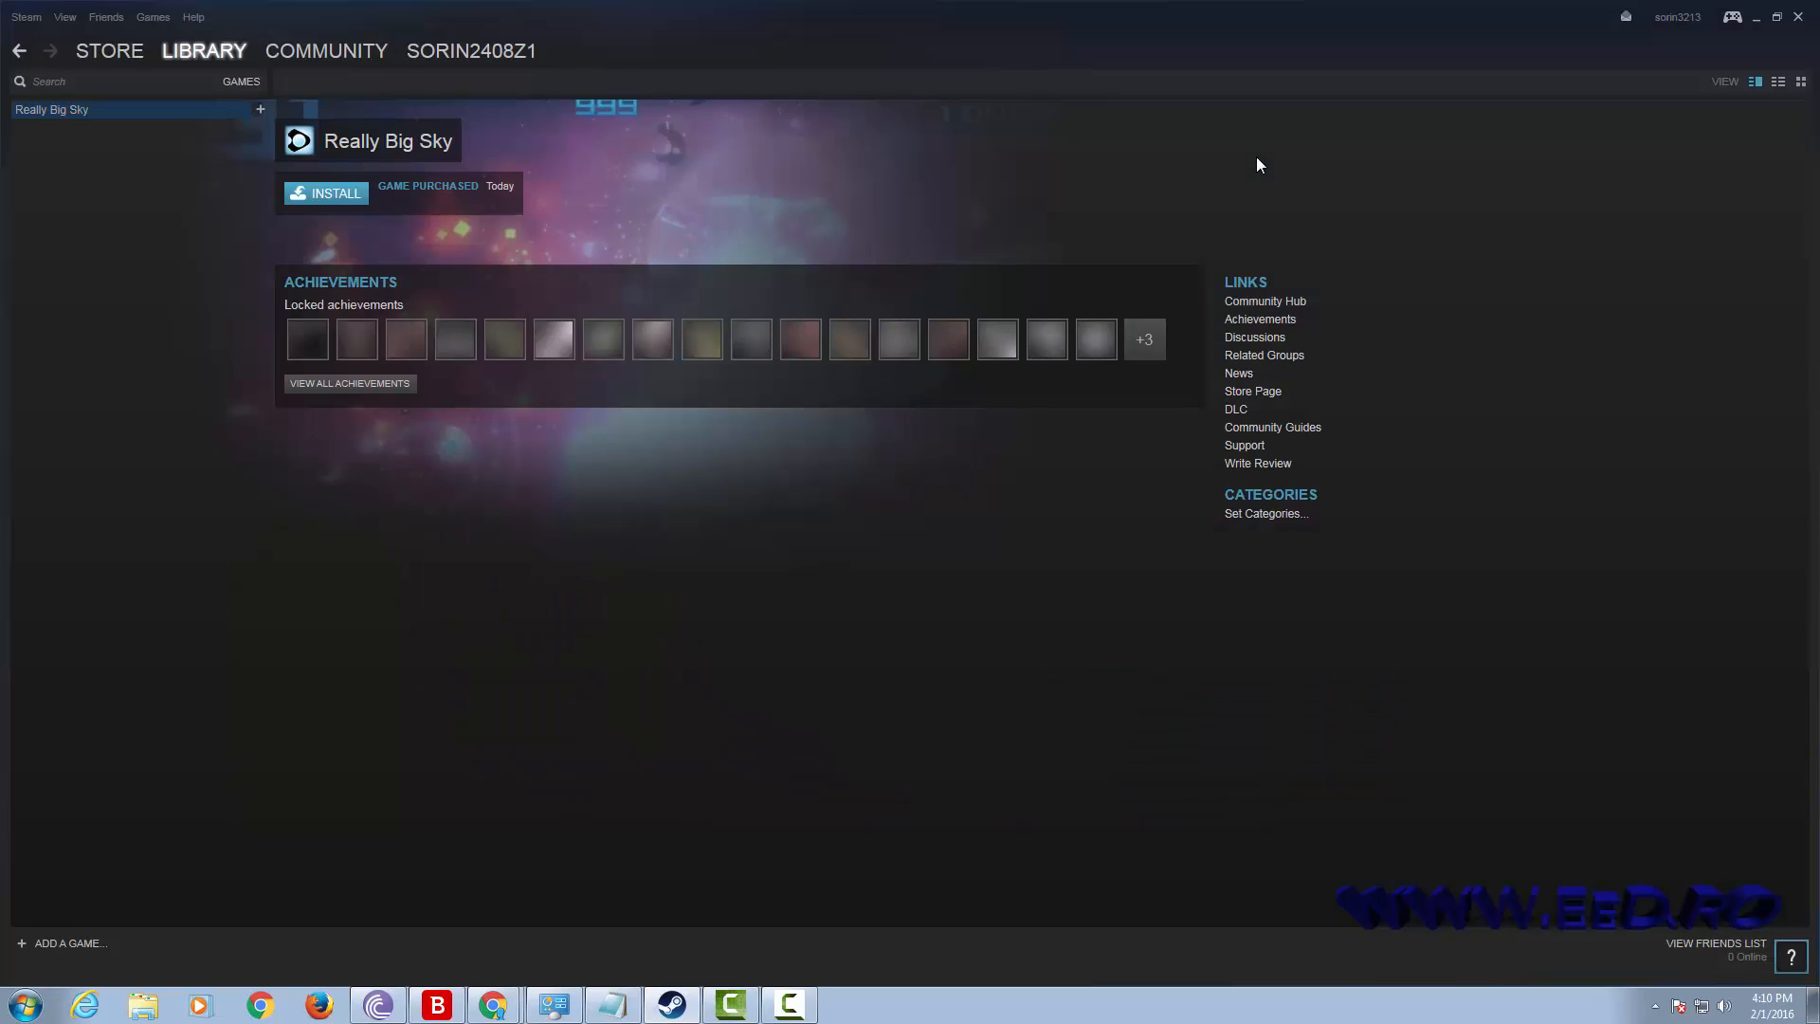
left_click(1777, 17)
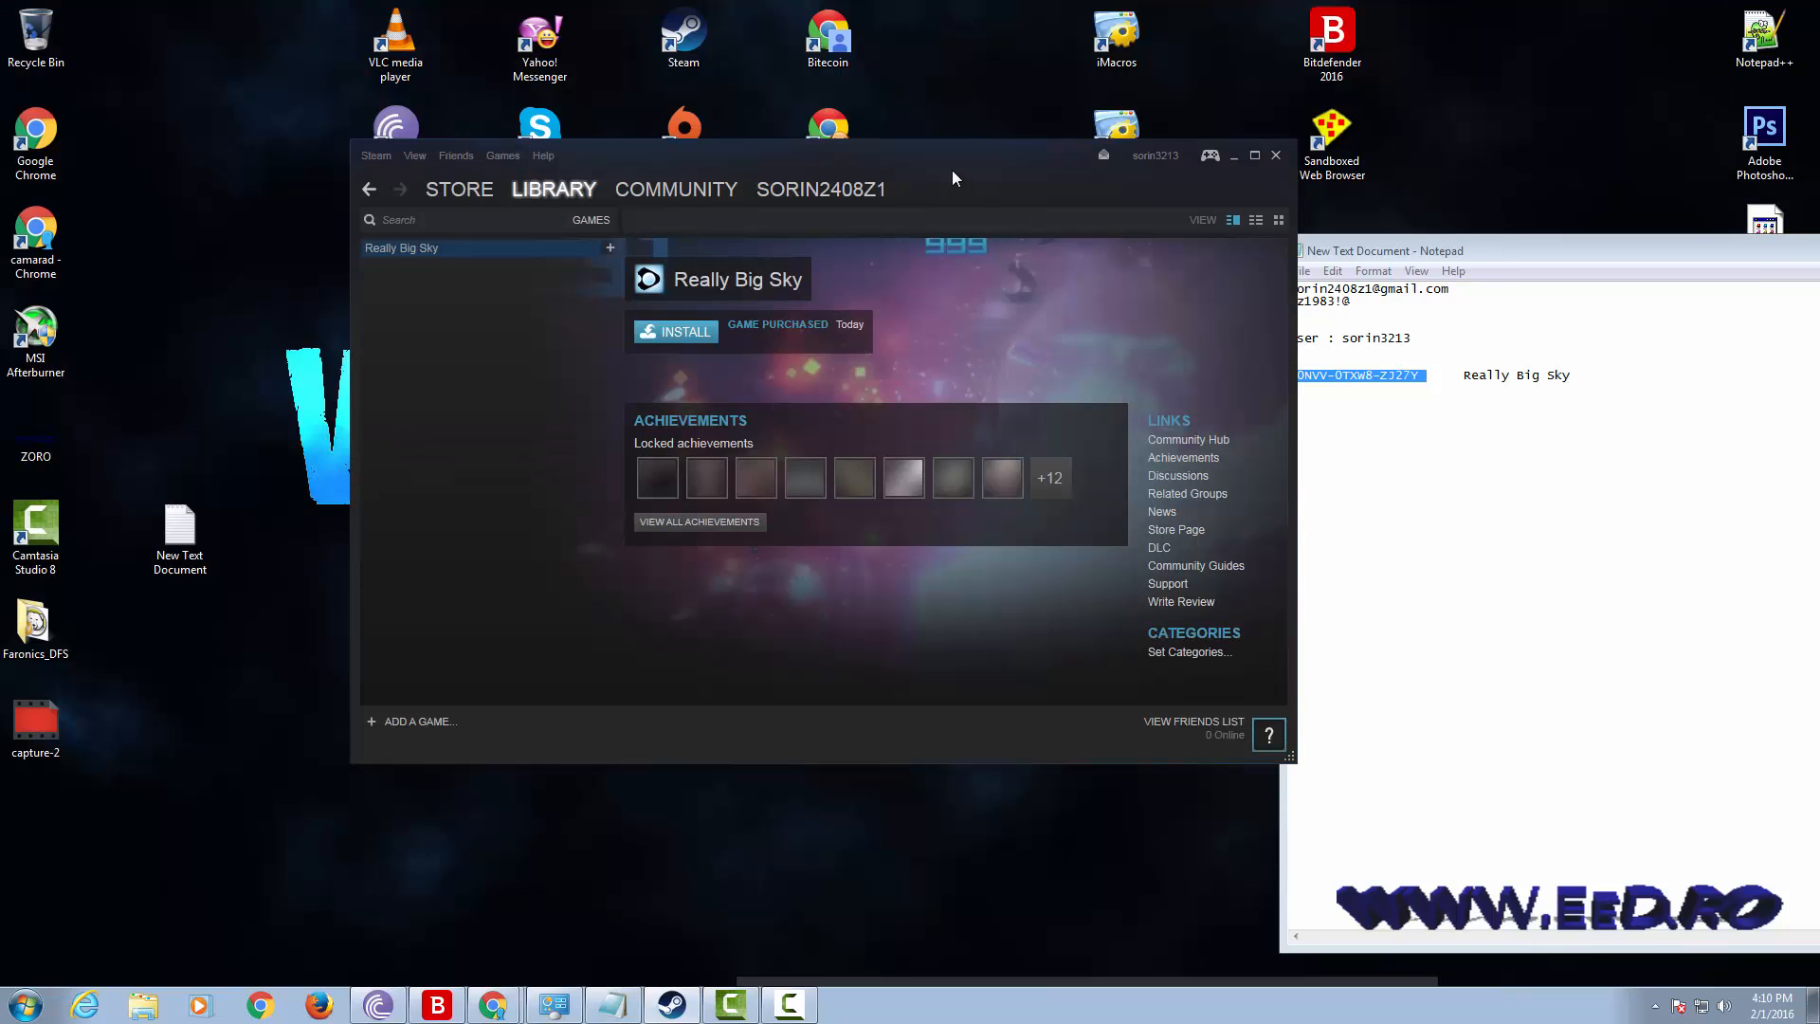
left_click_drag(952, 169, 873, 159)
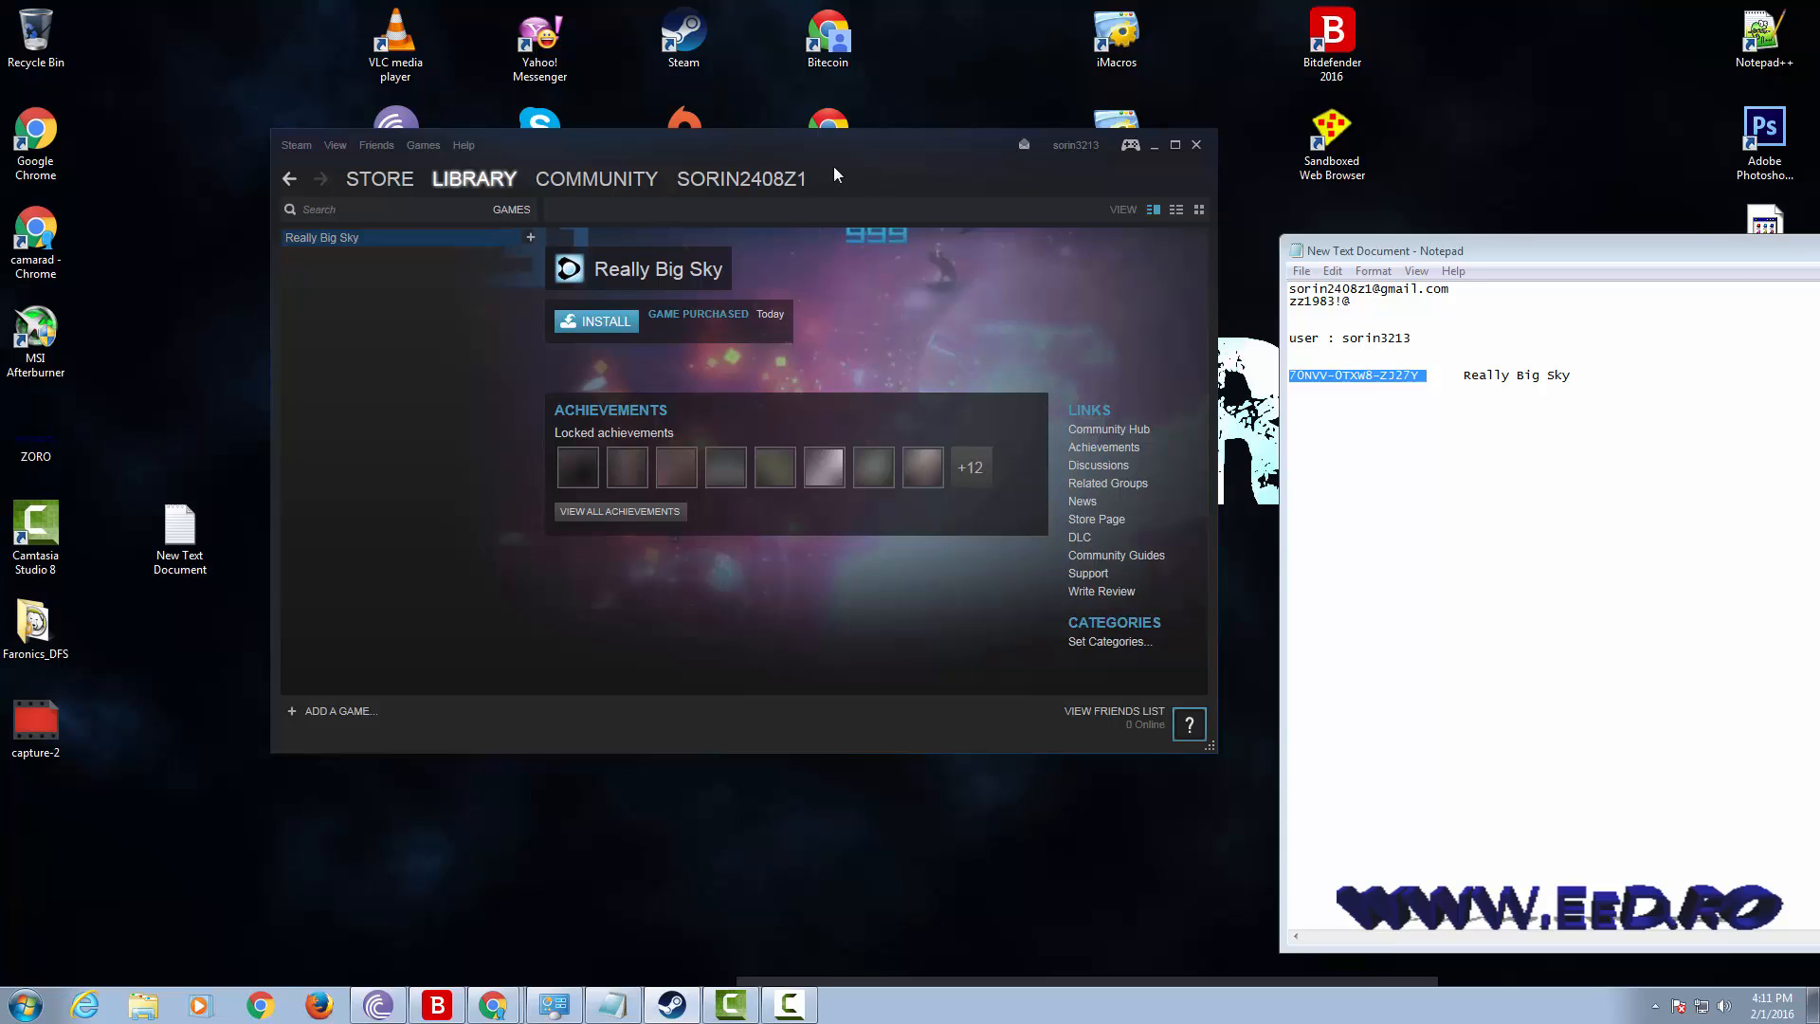
Step: Go to the Store past the account security page and open Grand Theft Auto V from the recently updated games
mouse_move(383, 189)
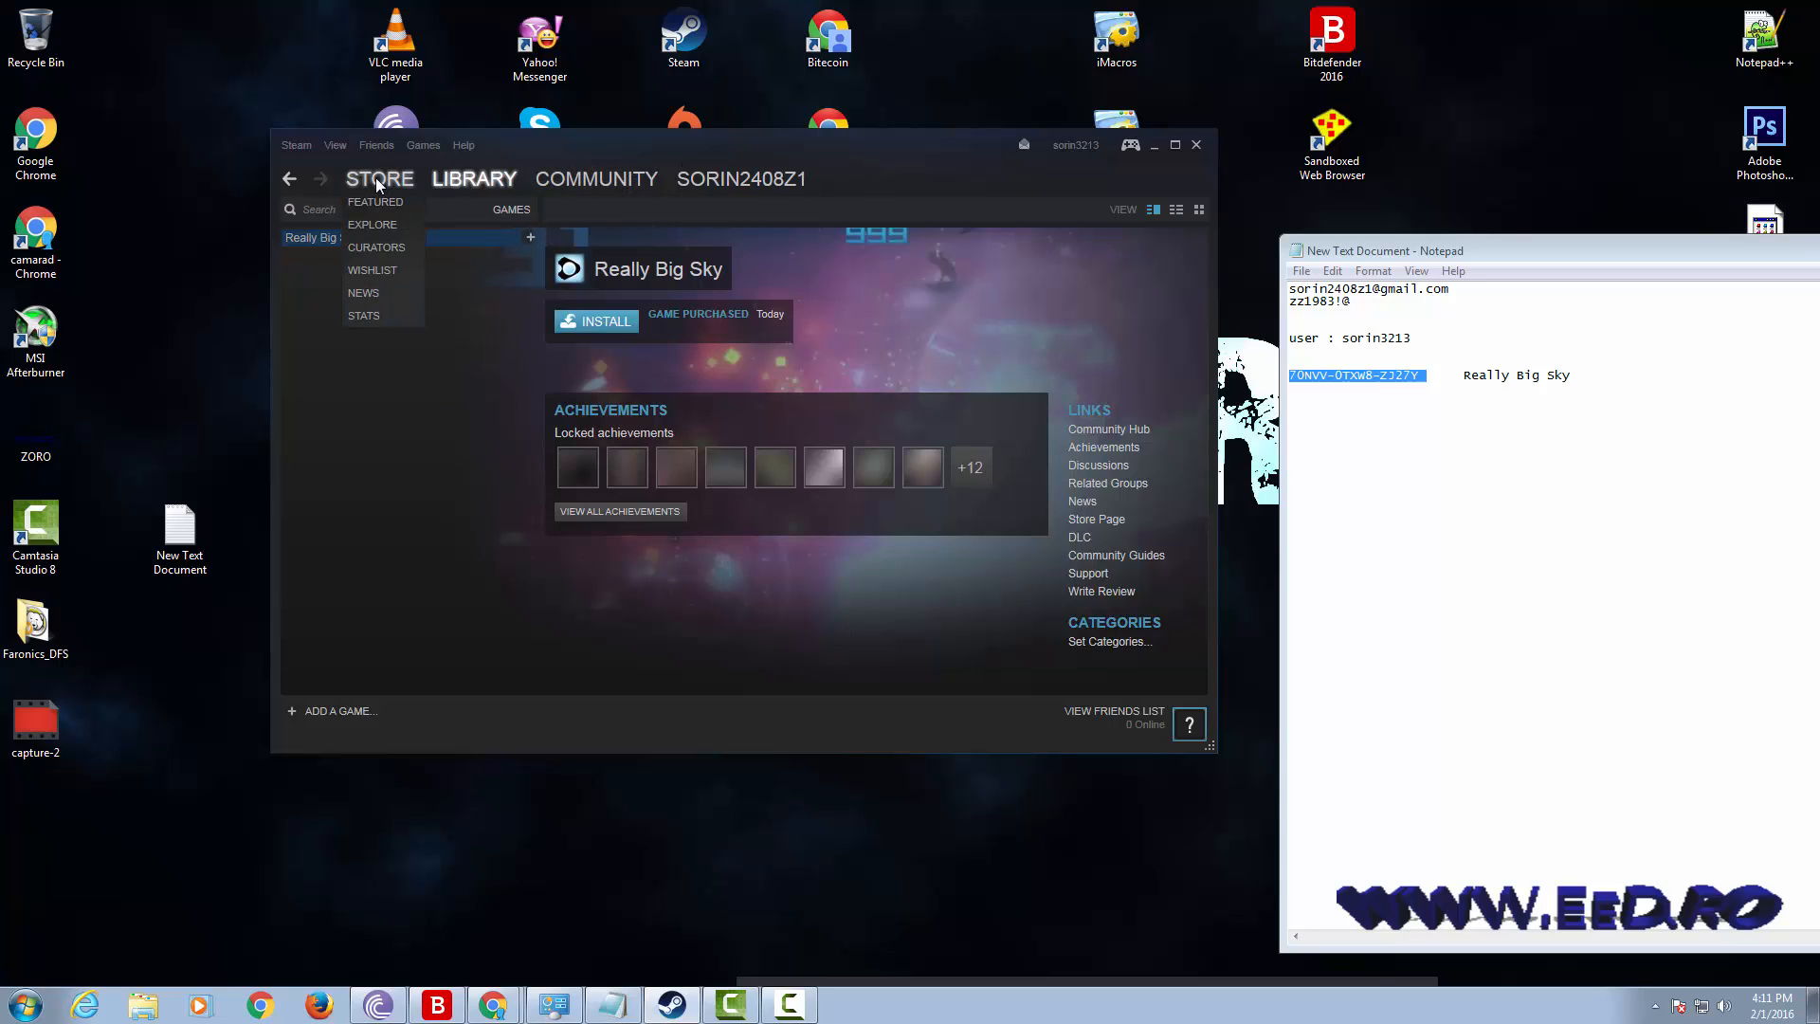
left_click(377, 183)
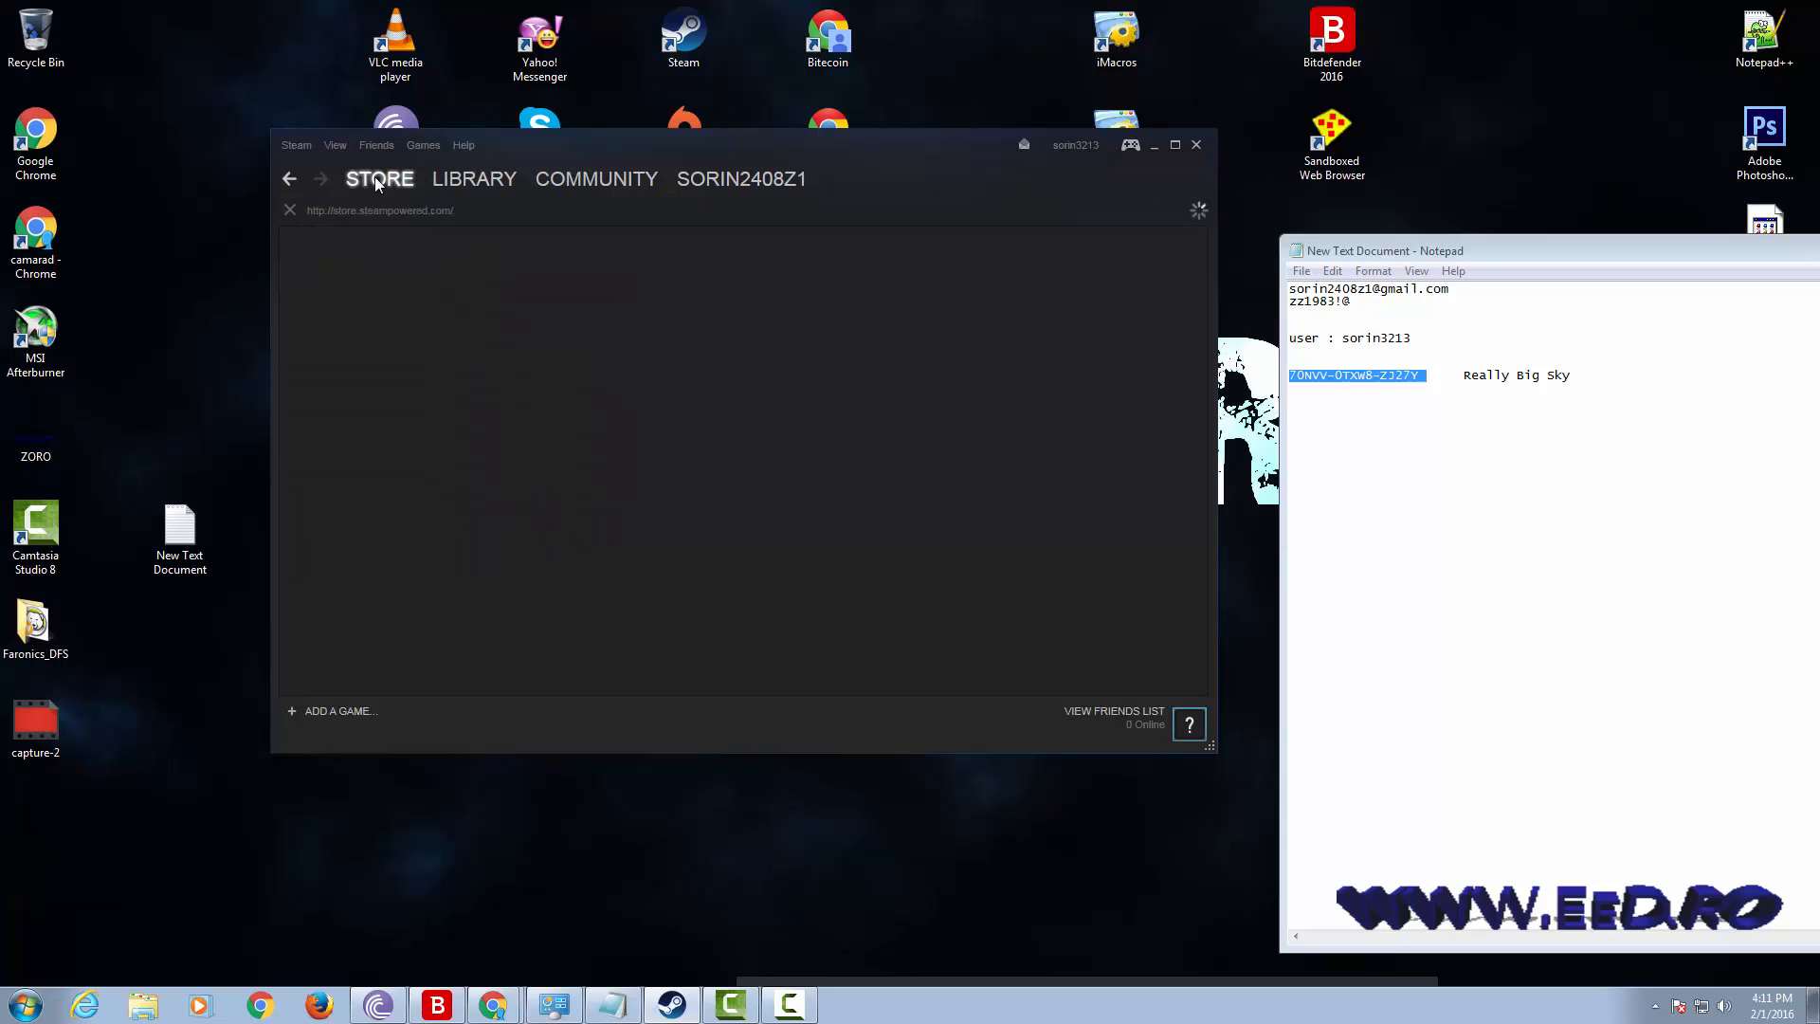
scroll(834, 531, "down", 5)
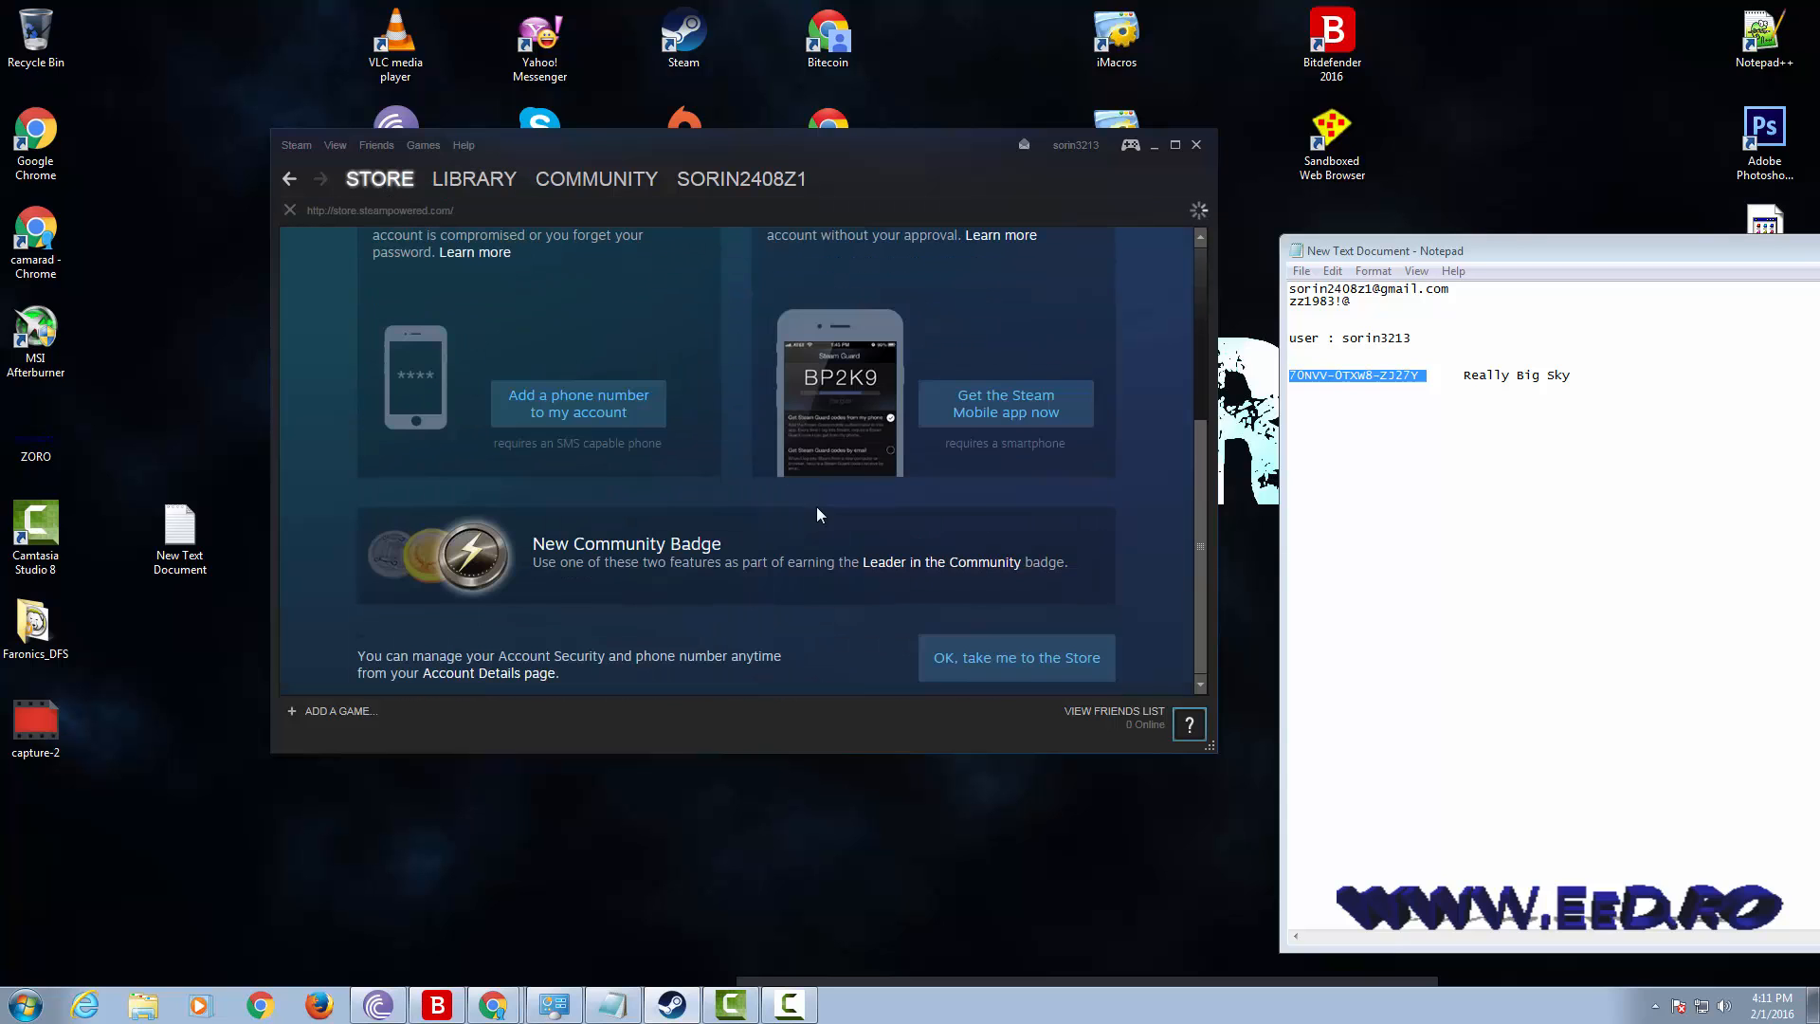
left_click(986, 673)
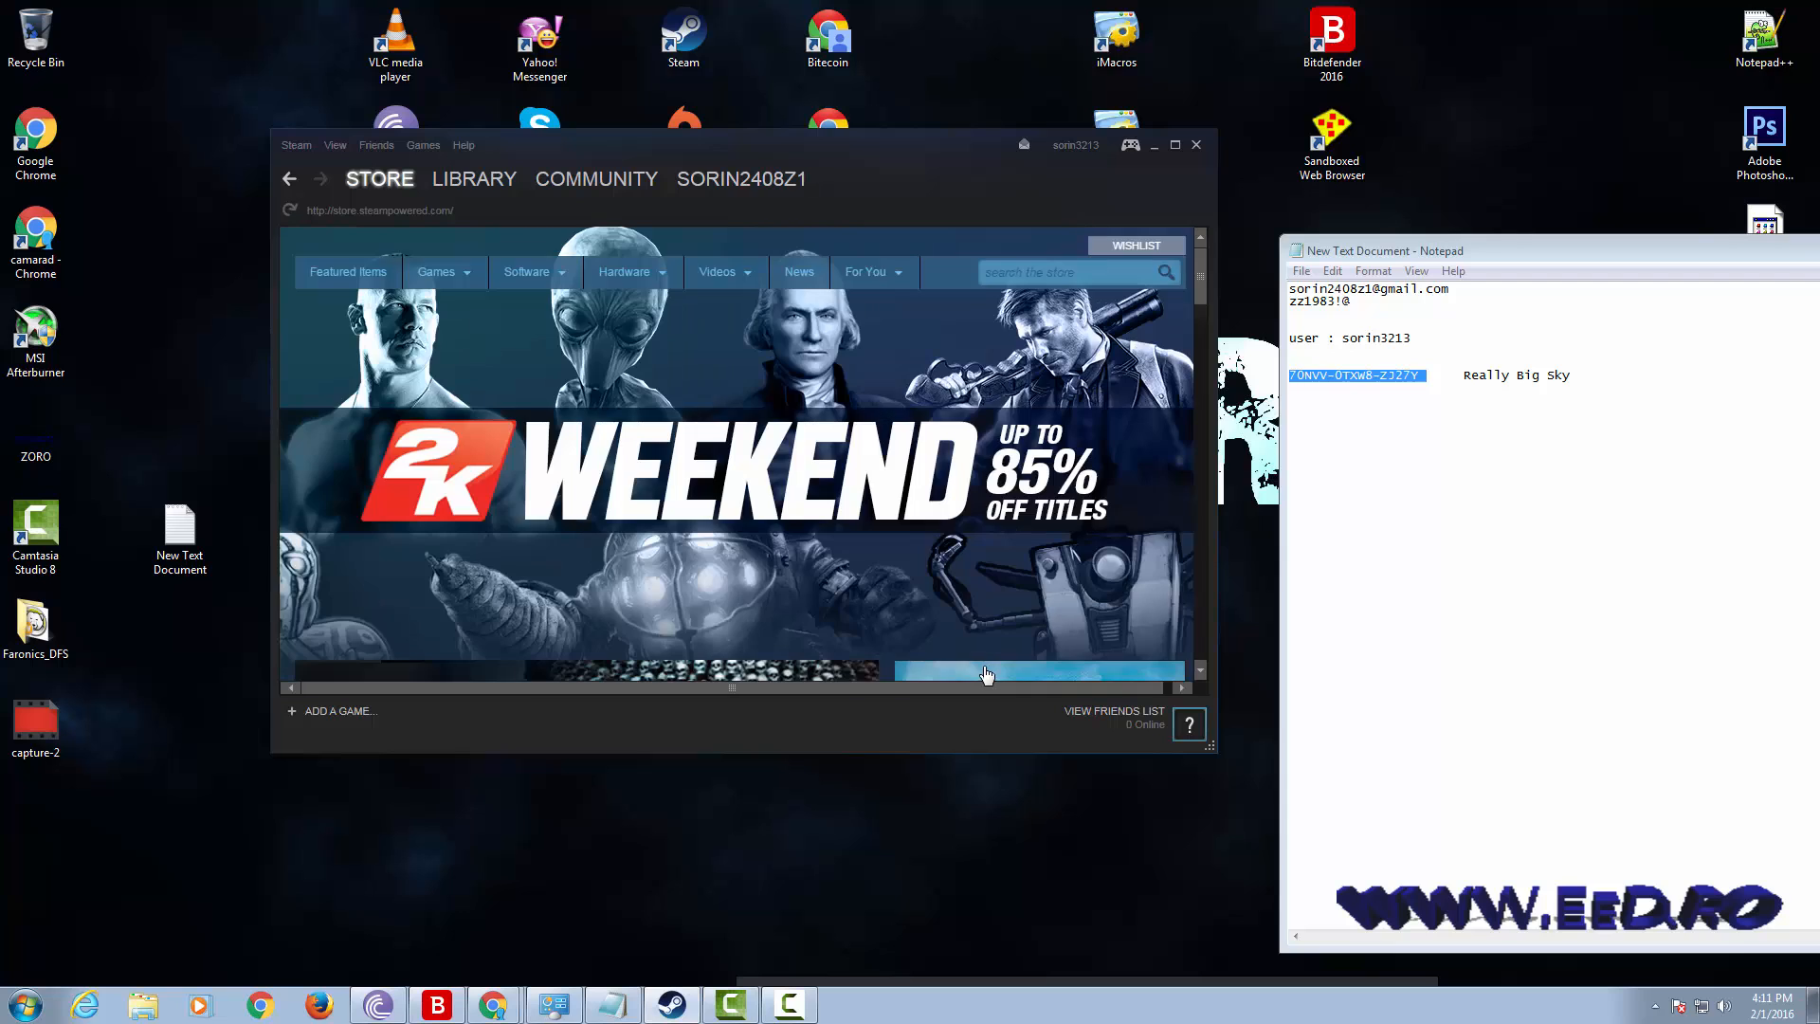
scroll(977, 500, "down", 5)
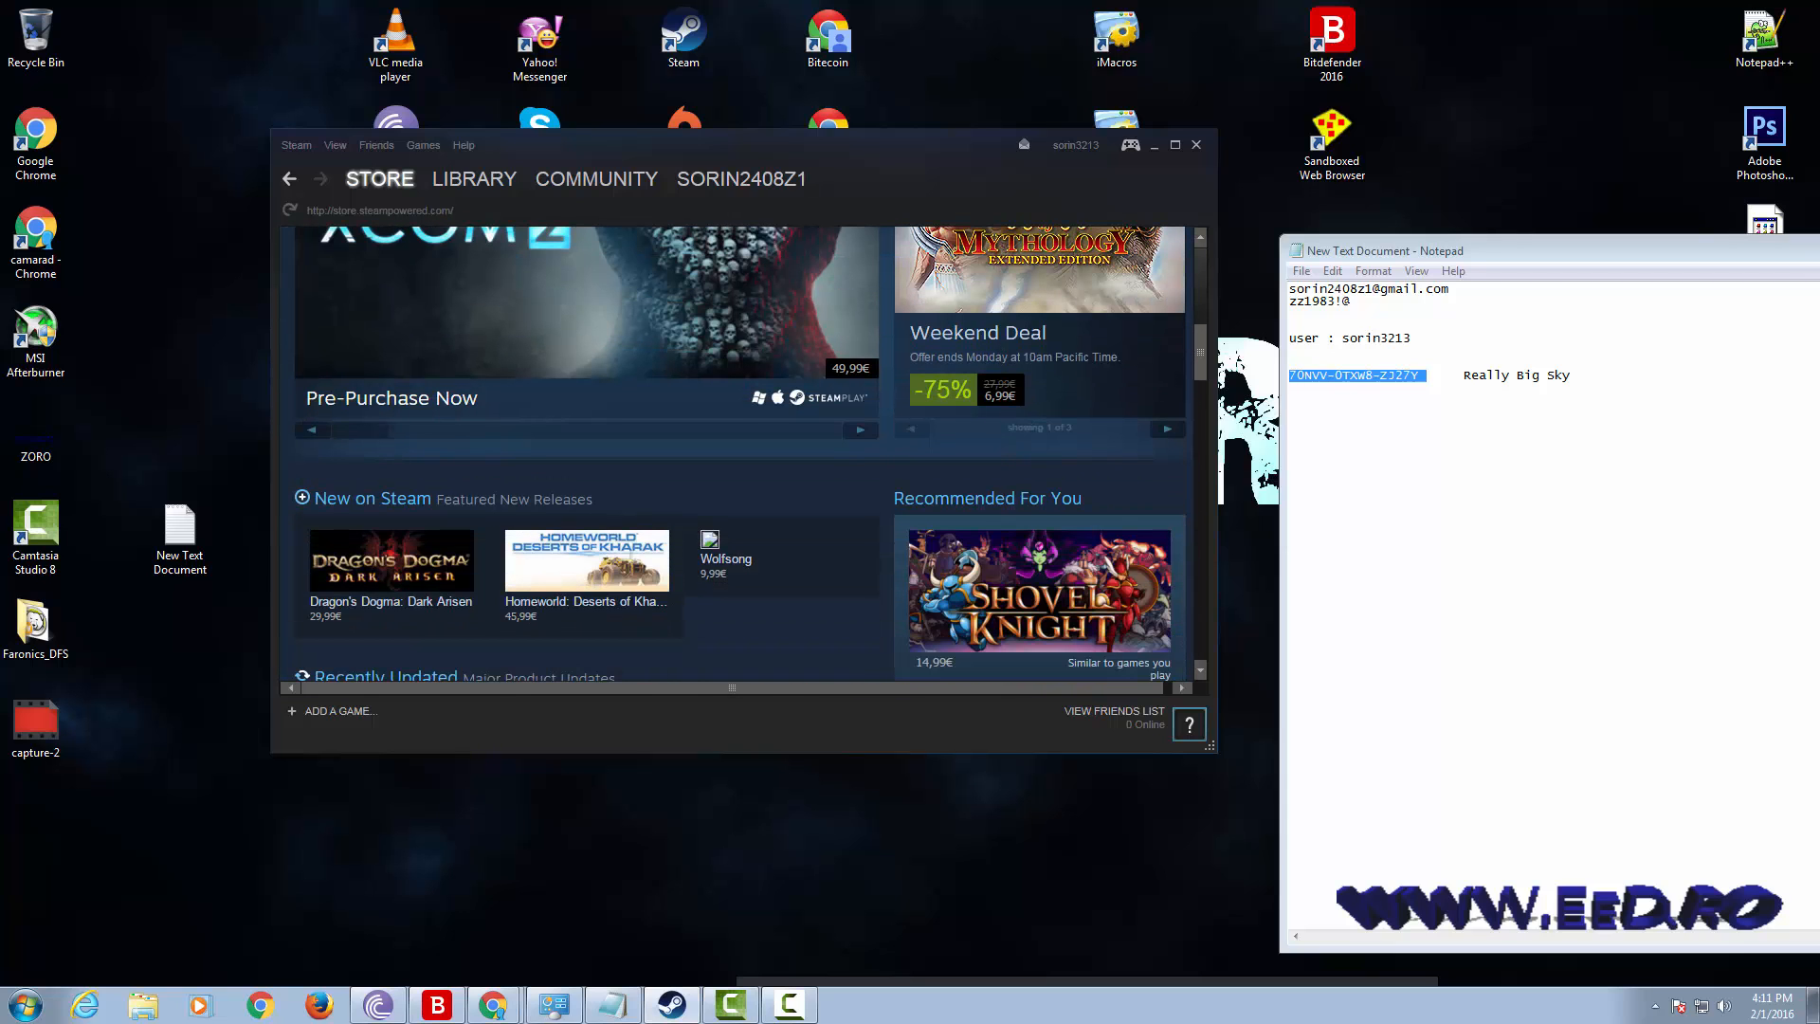
scroll(1003, 549, "down", 6)
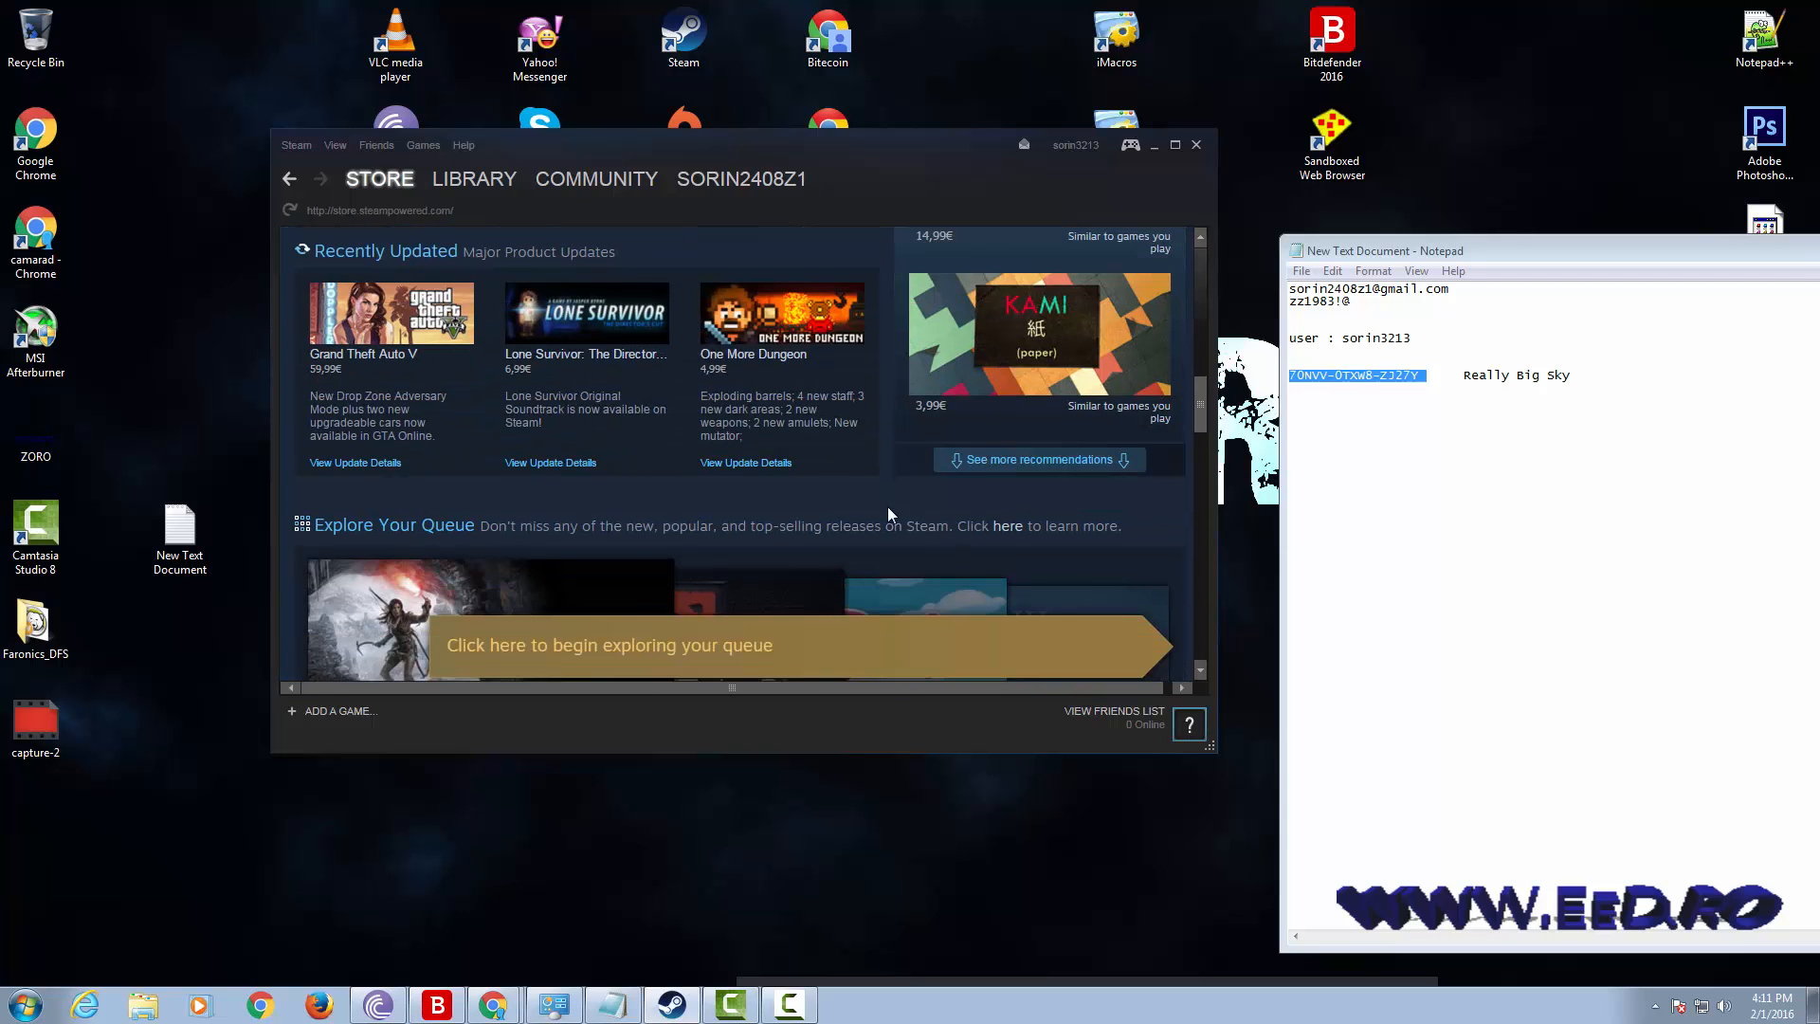
scroll(767, 465, "up", 1)
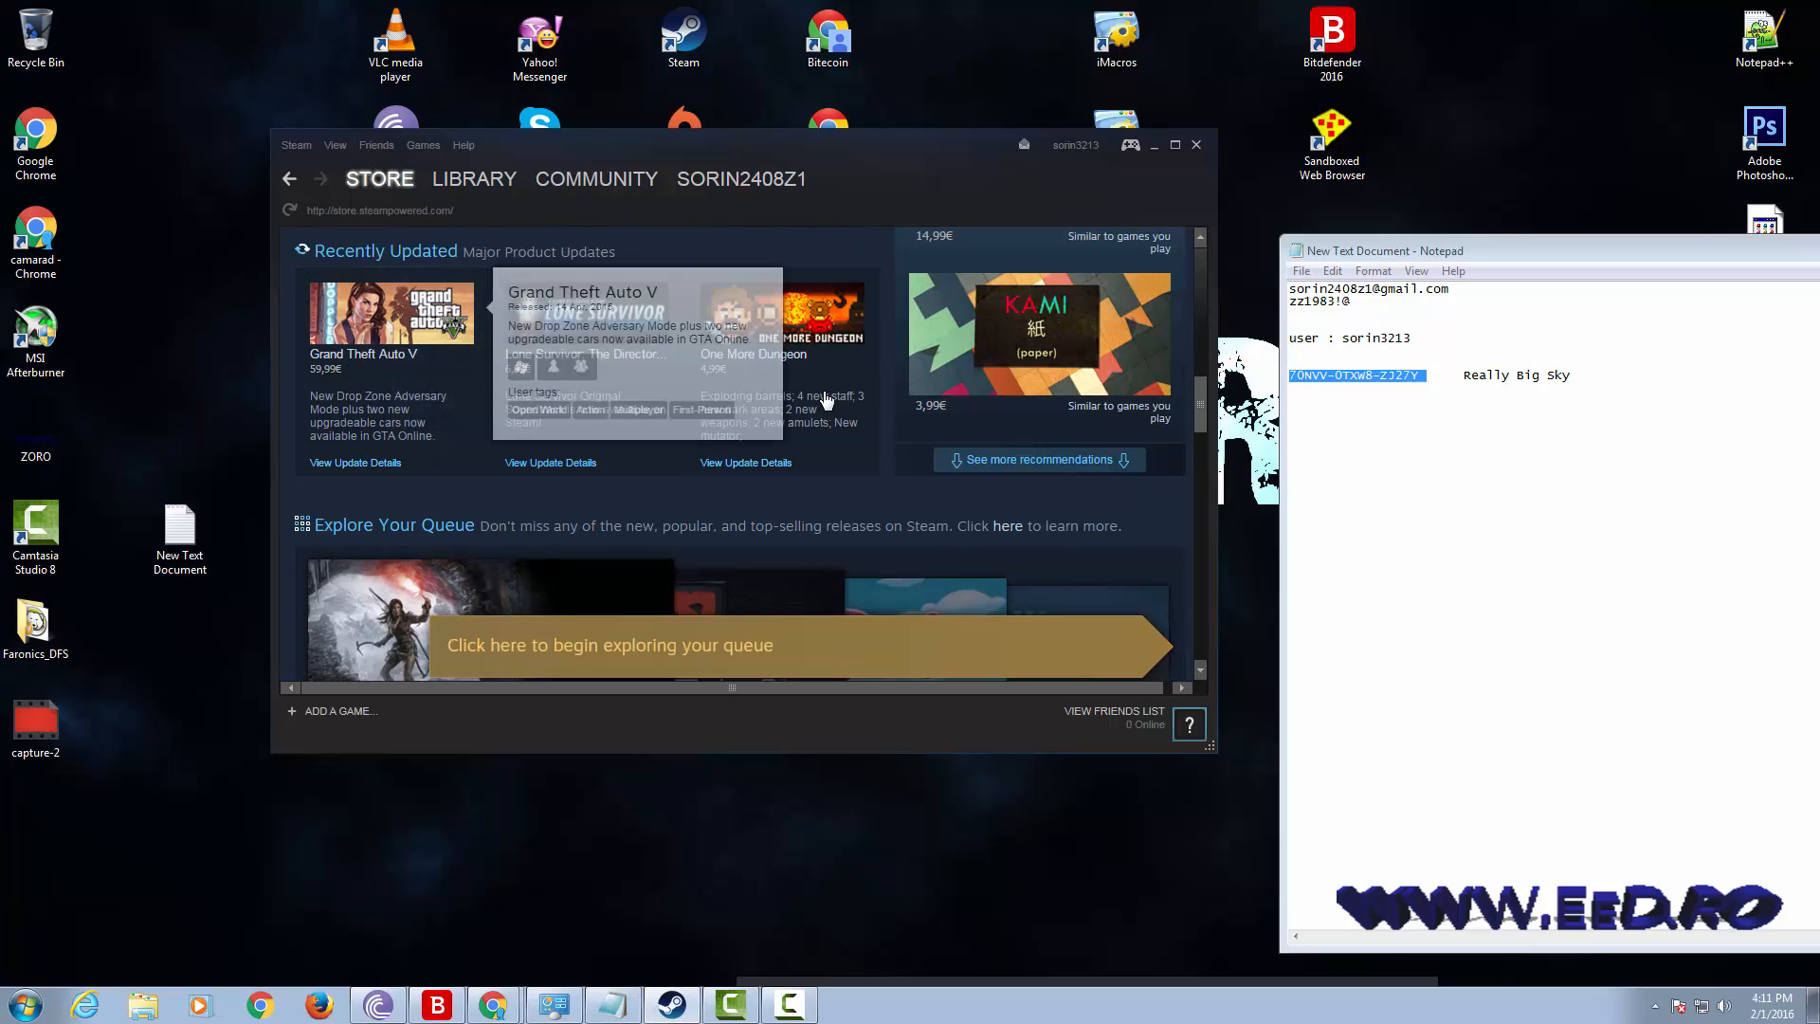
mouse_move(827, 401)
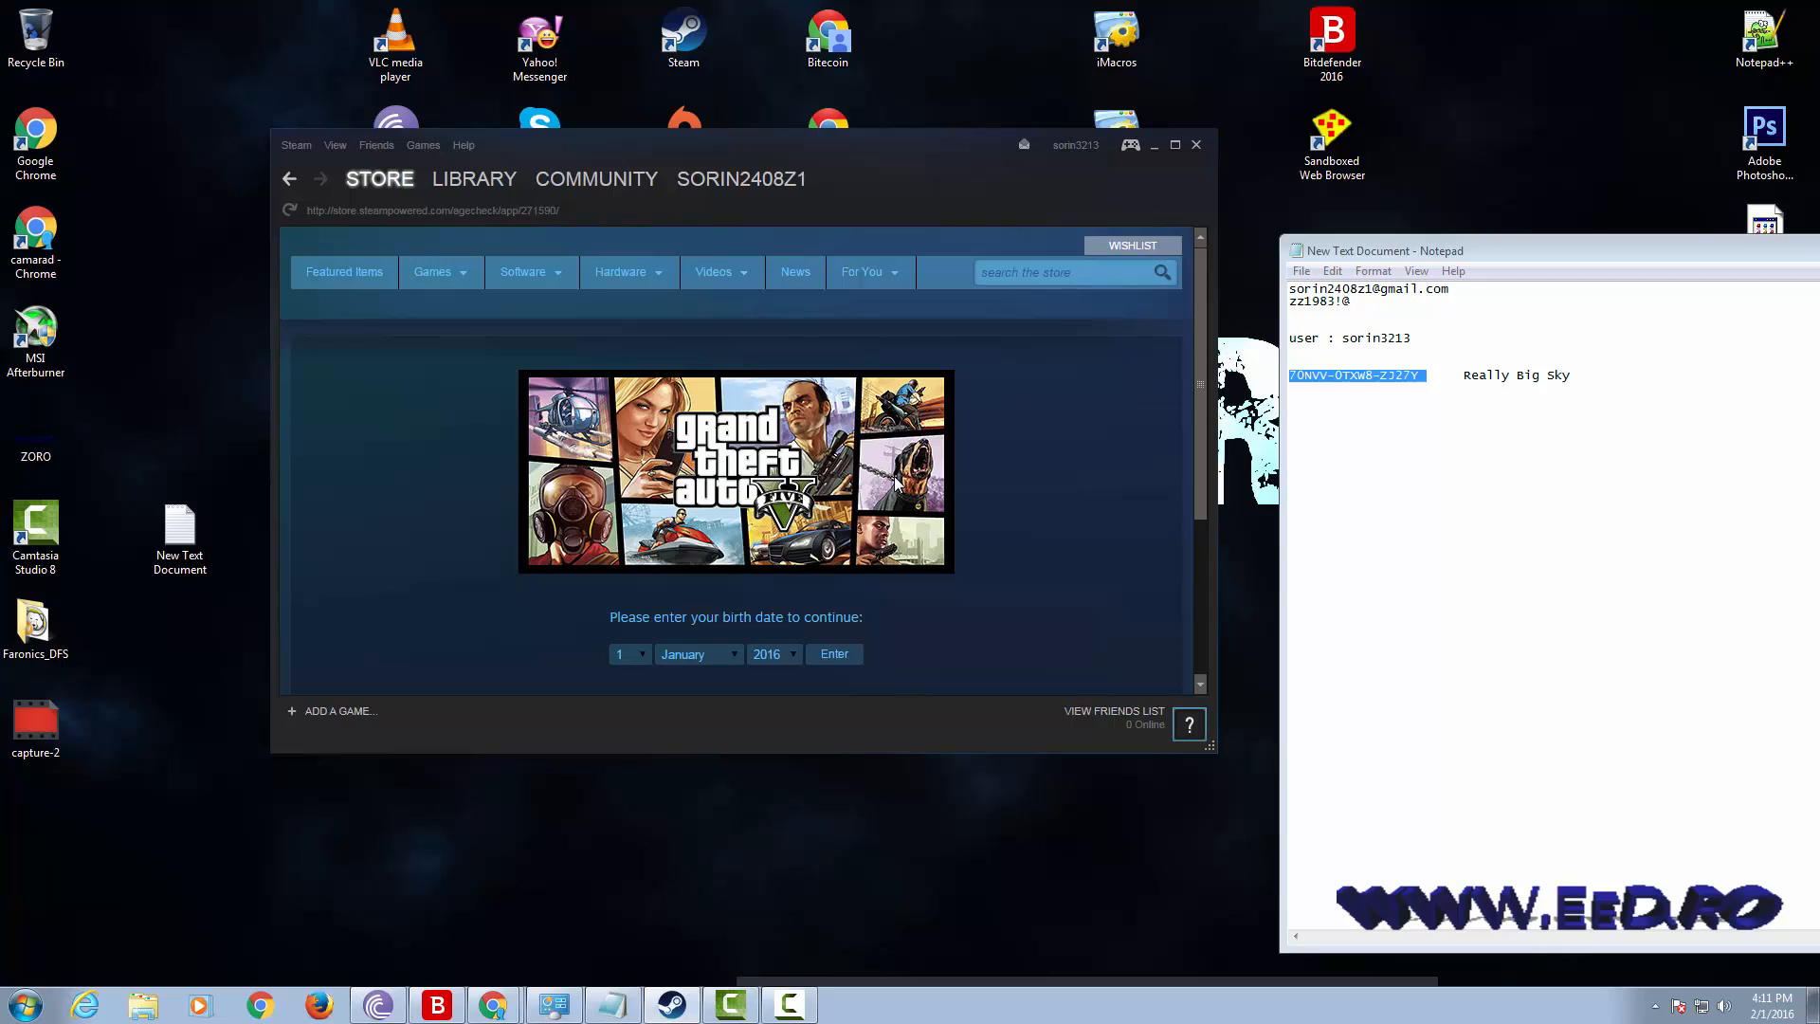
Step: Go back from the Grand Theft Auto V age check to the Store front page and maximize the Steam window
left_click(286, 185)
scroll(1081, 639, "down", 3)
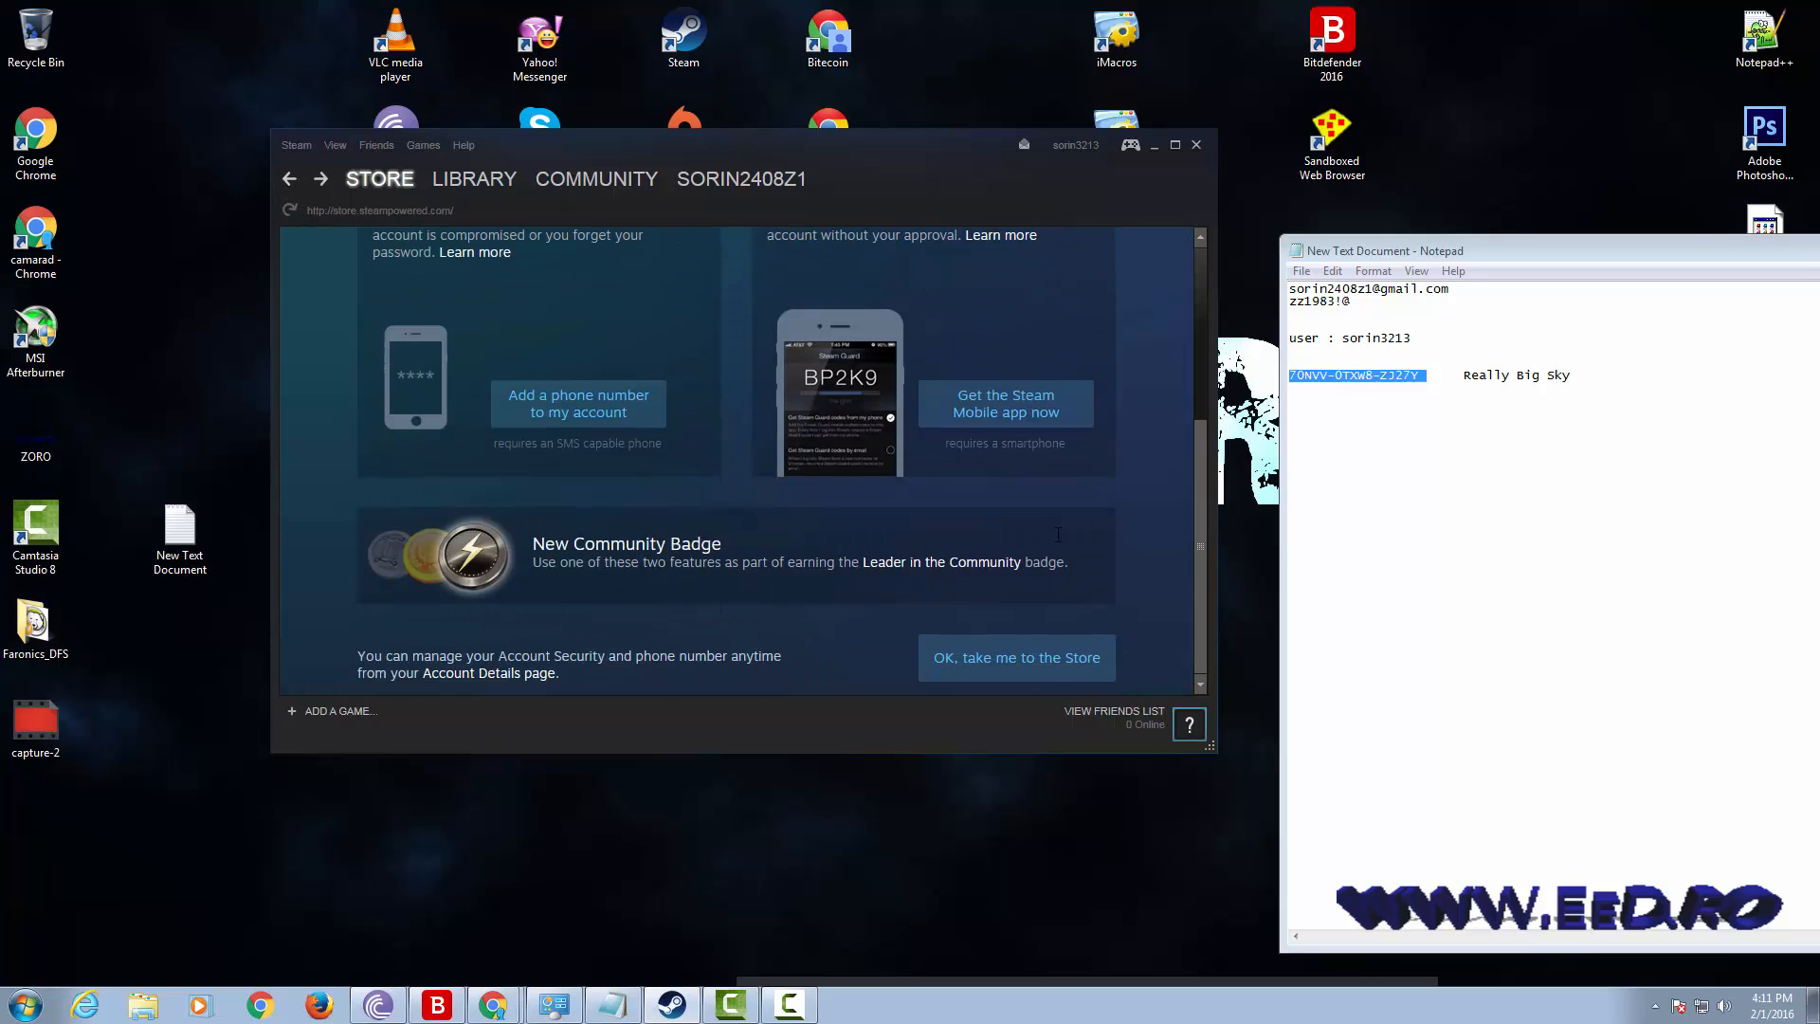
left_click(1175, 144)
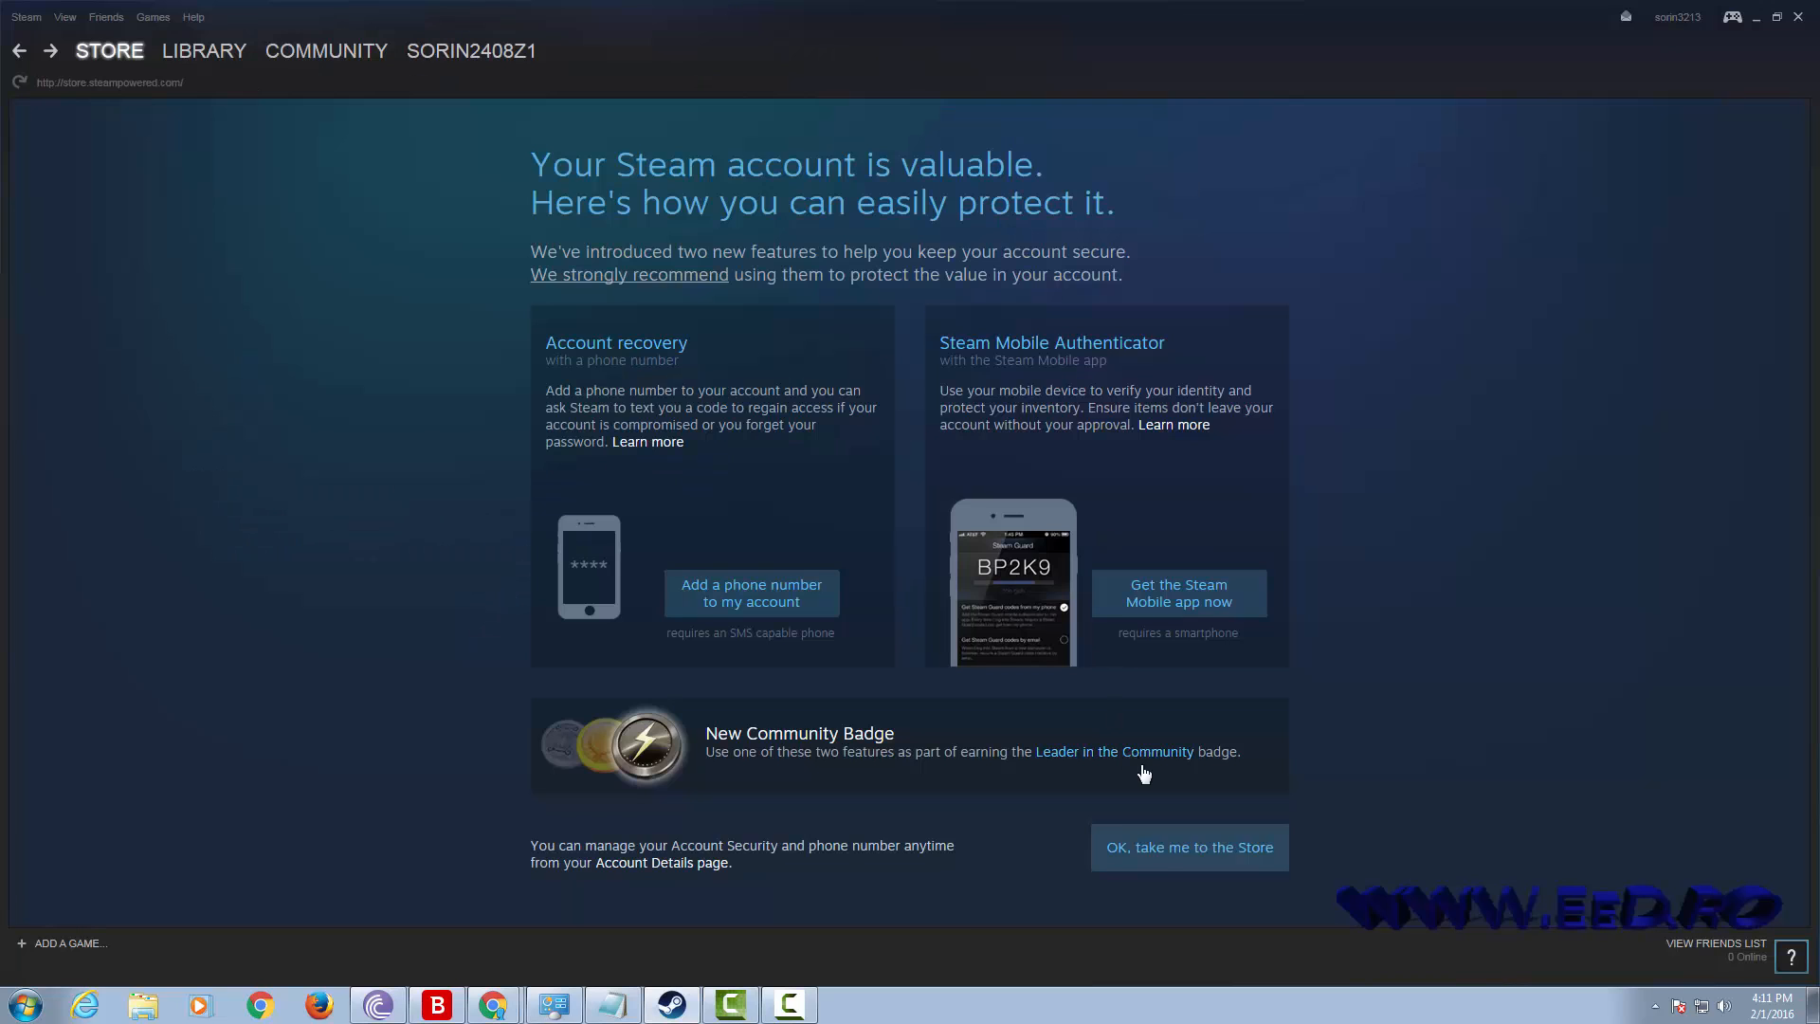
left_click(1190, 849)
Step: Look through the popular new releases, specials and recommendations on the Store front page, and minimize Steam
scroll(1390, 701, "down", 7)
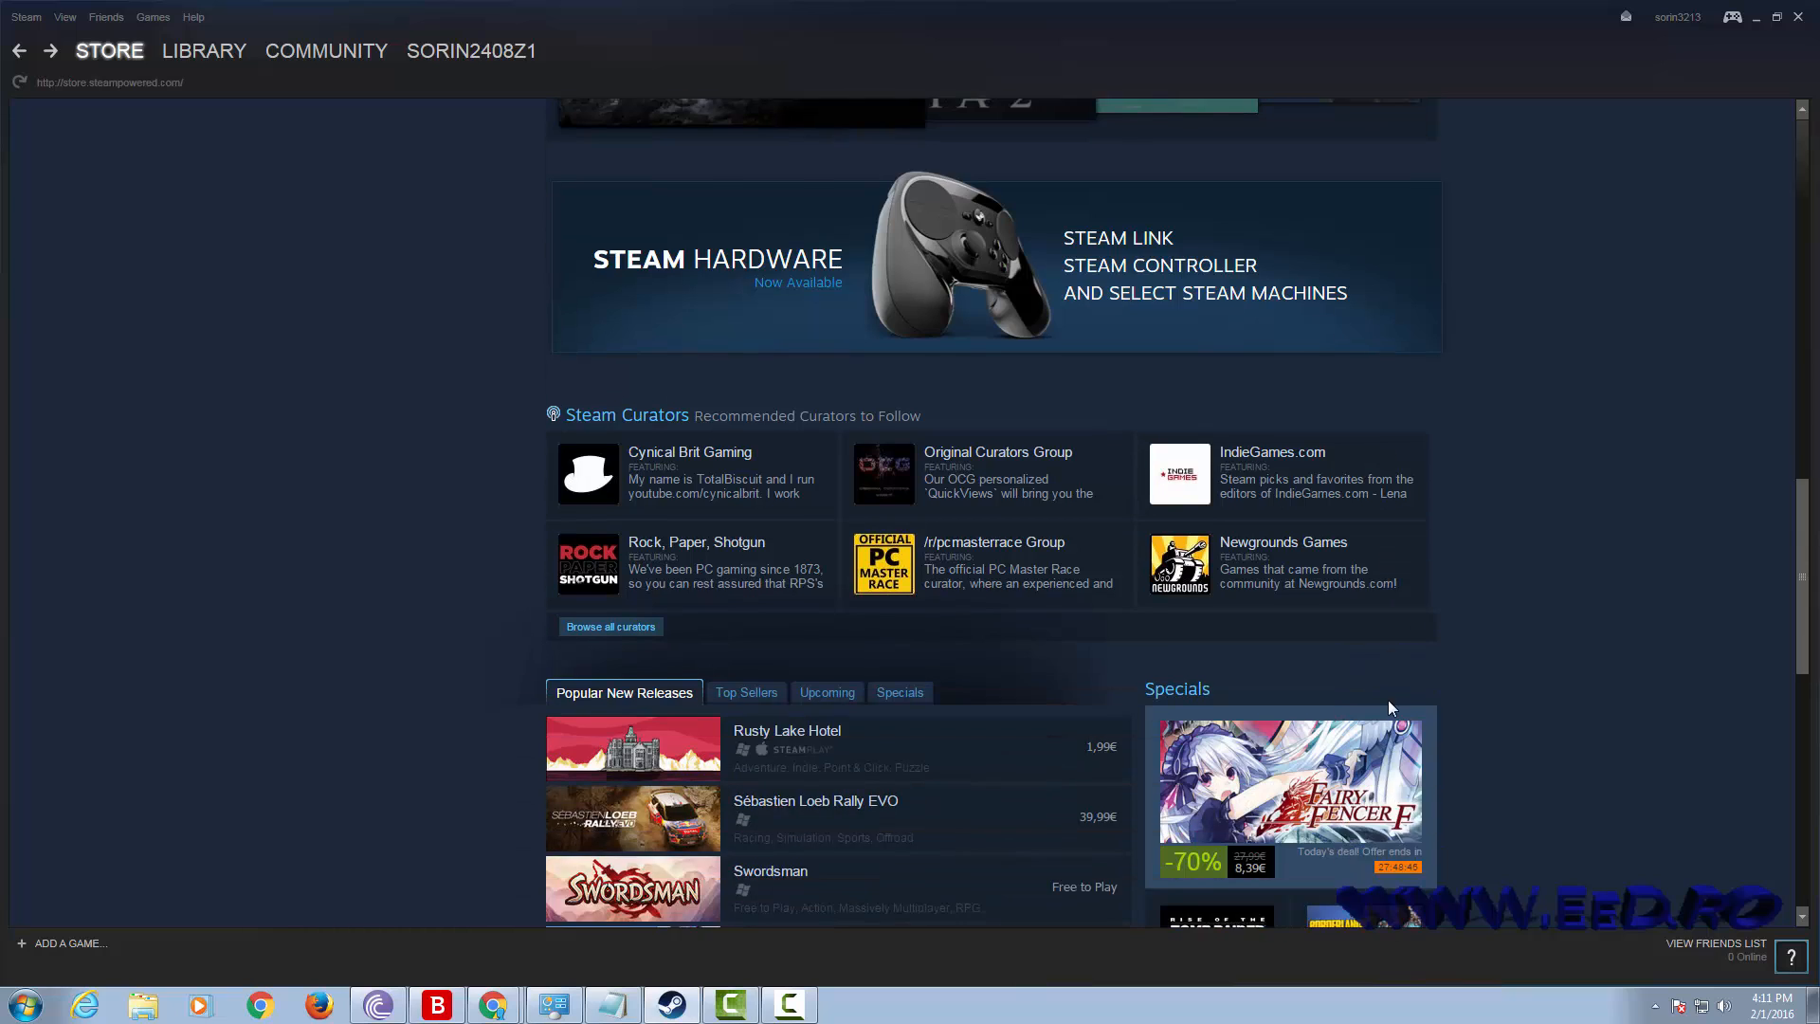
scroll(1024, 616, "down", 1)
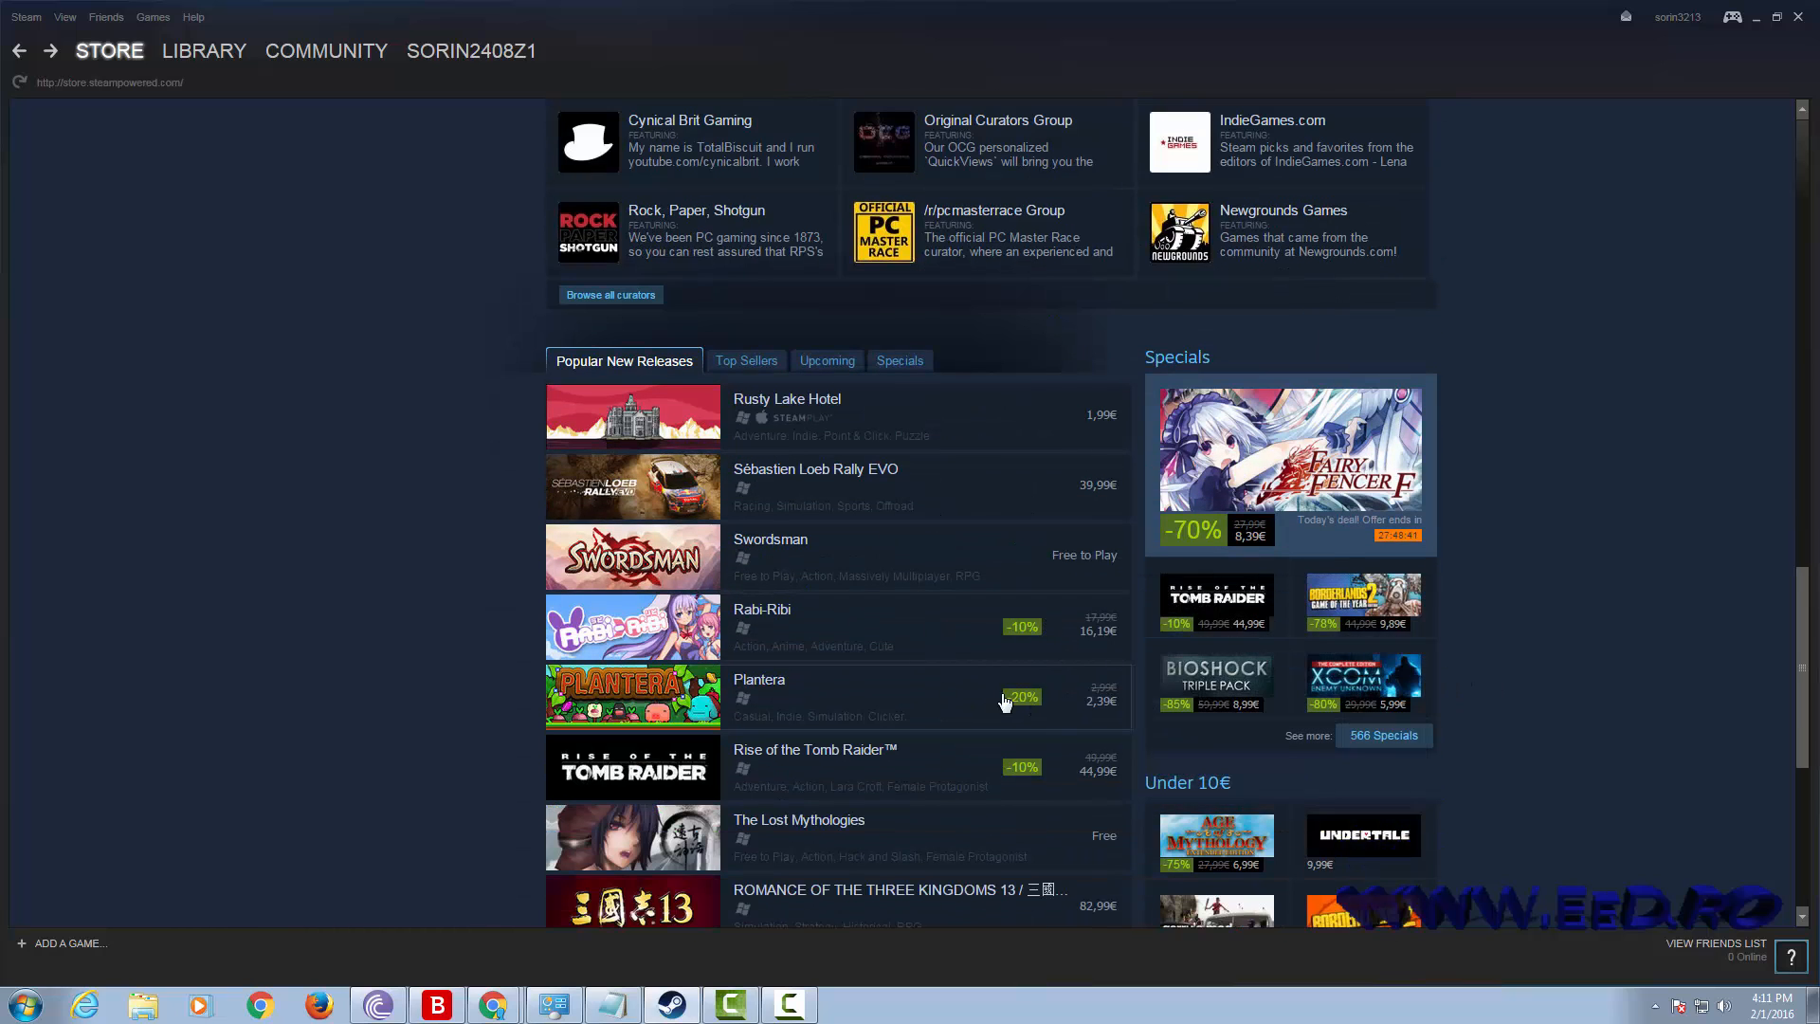
mouse_move(995, 716)
scroll(1031, 725, "down", 1)
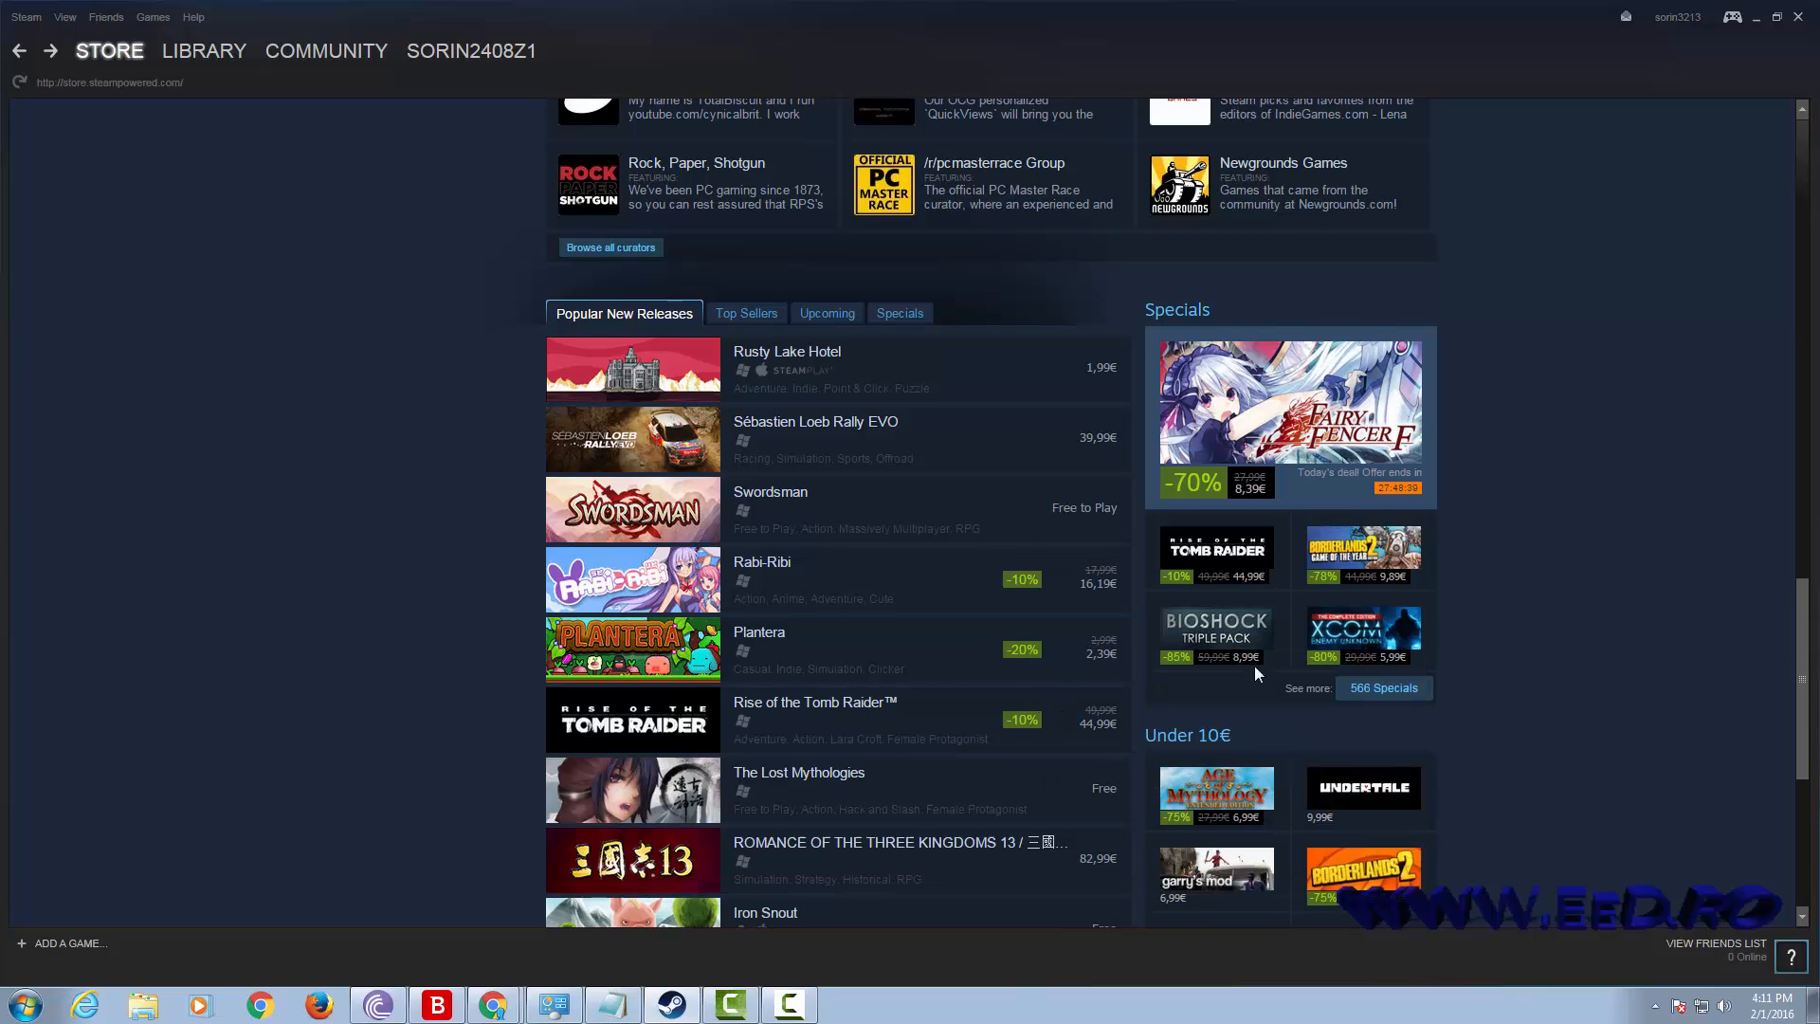
scroll(1099, 502, "up", 3)
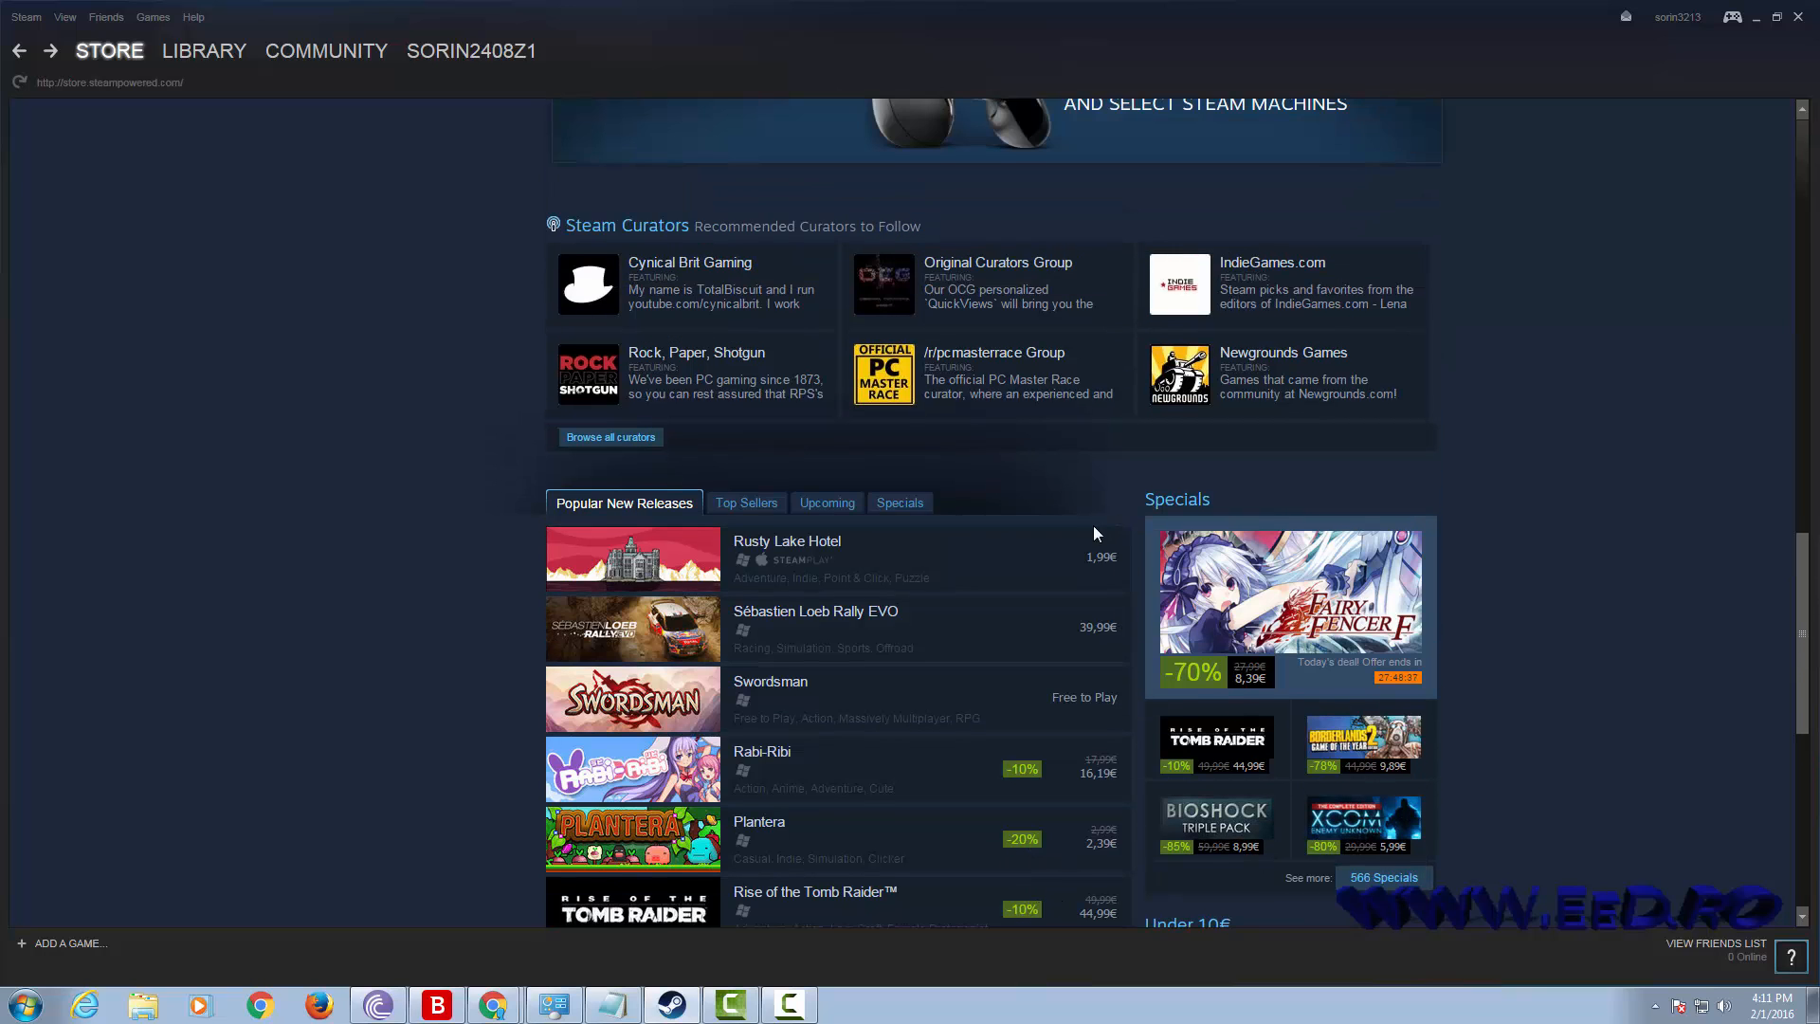
scroll(1048, 547, "up", 9)
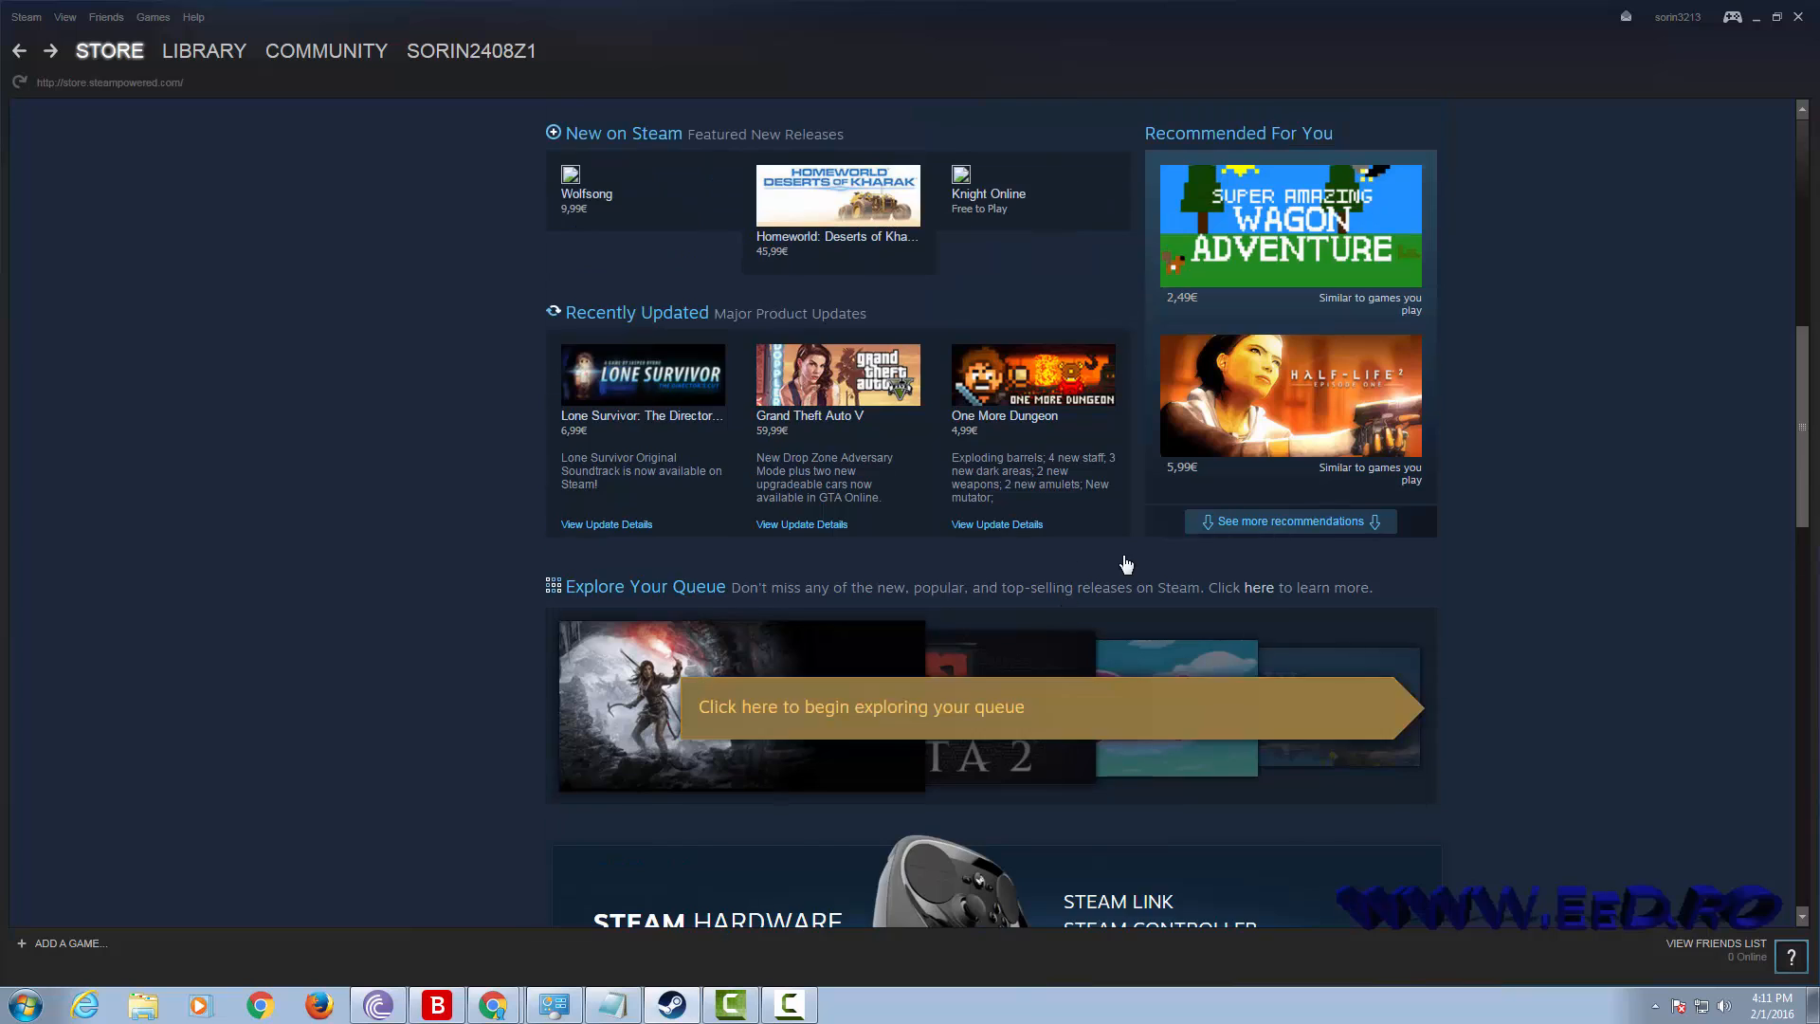
scroll(1473, 527, "up", 2)
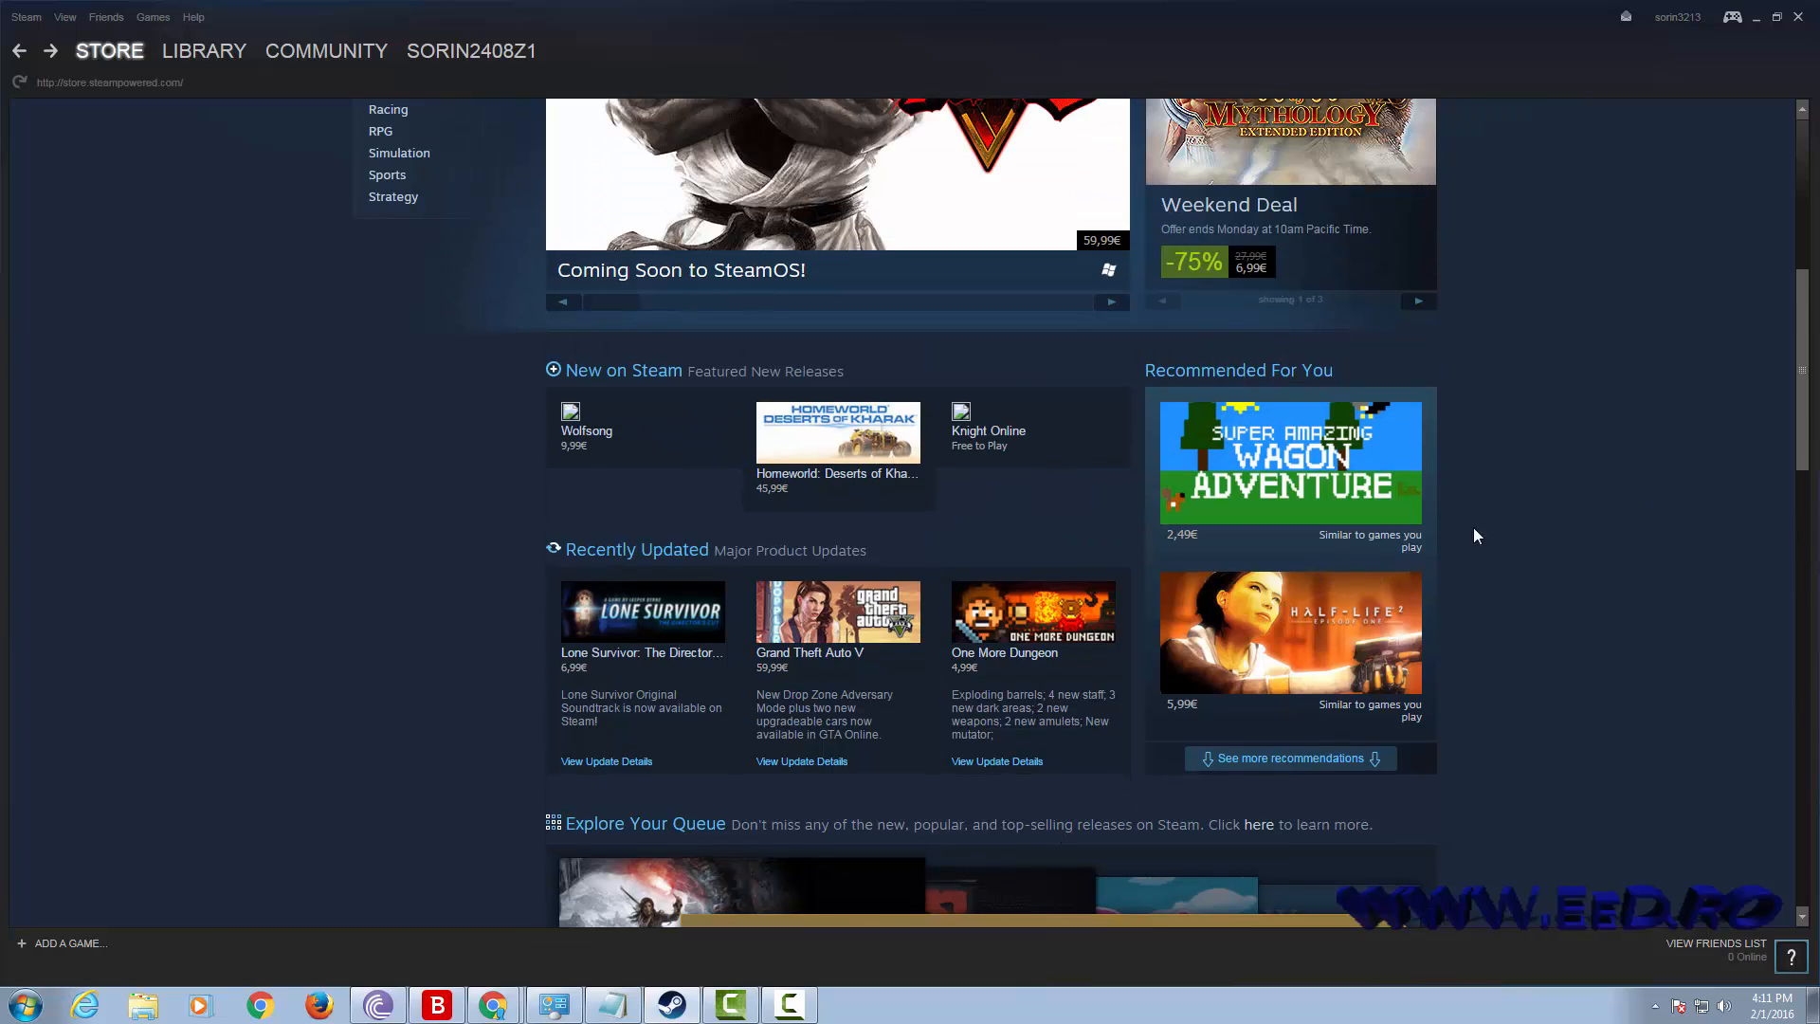
scroll(1141, 601, "up", 5)
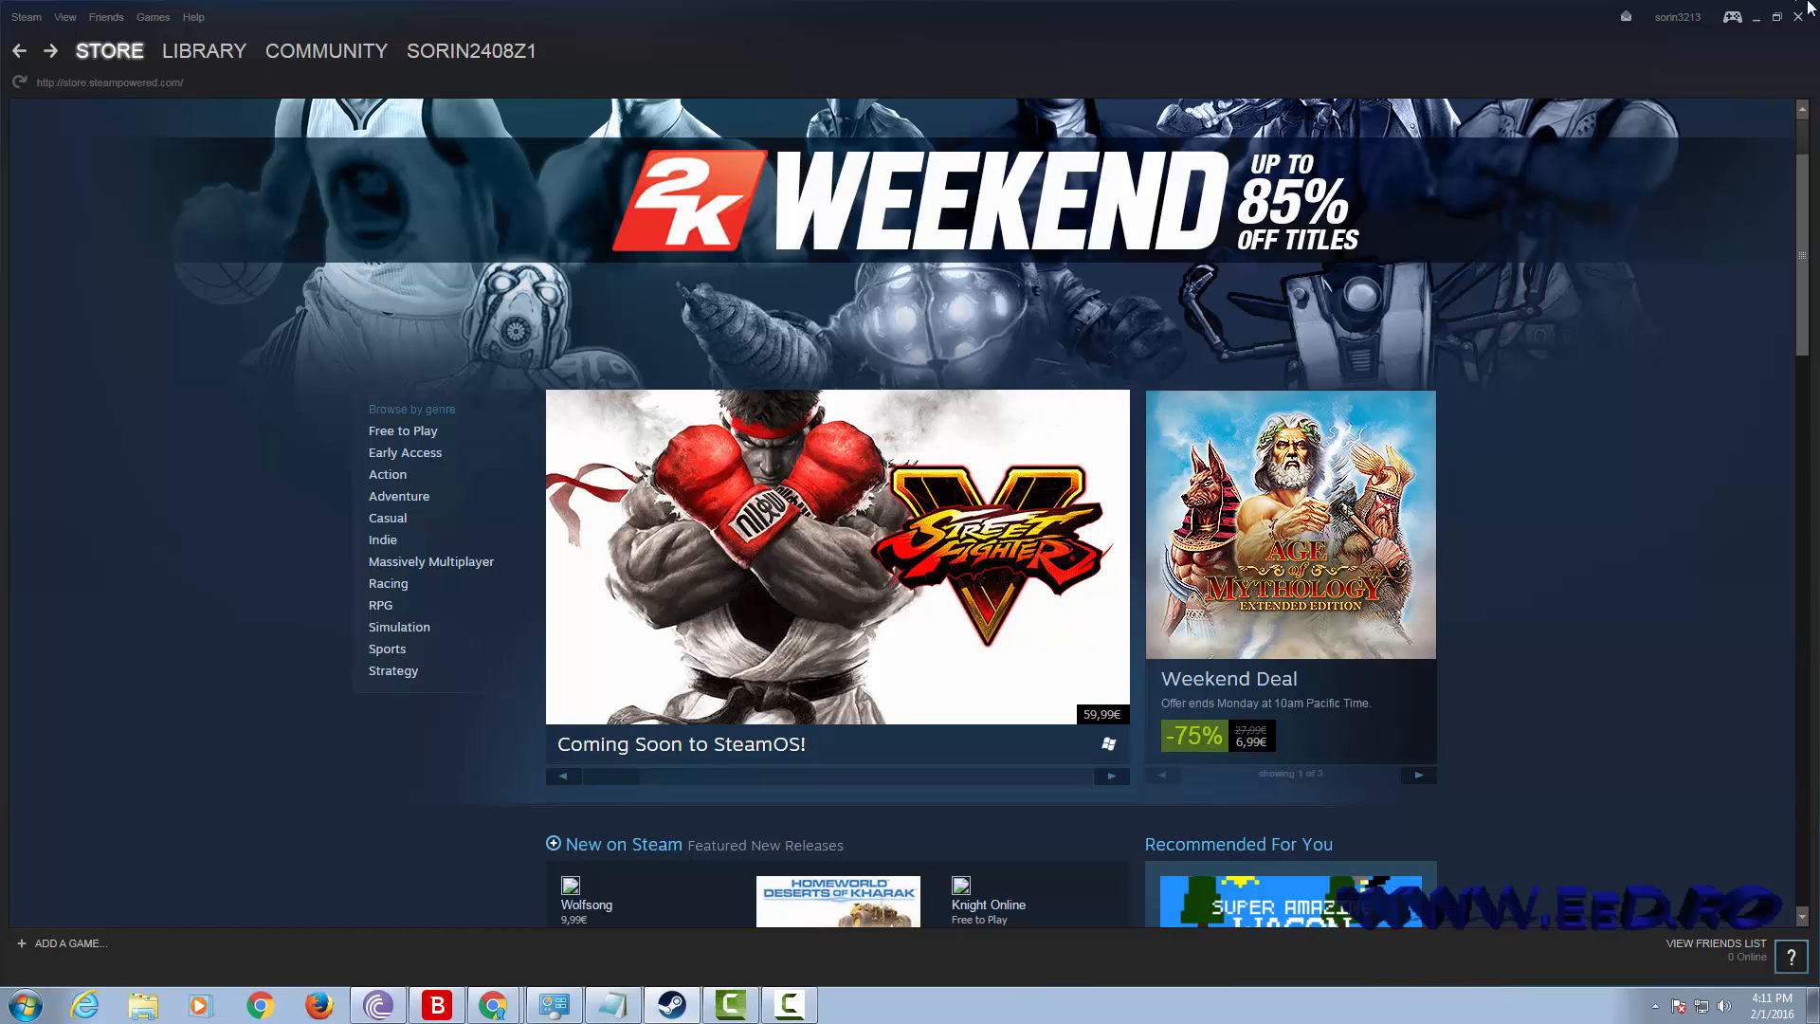
left_click(1757, 23)
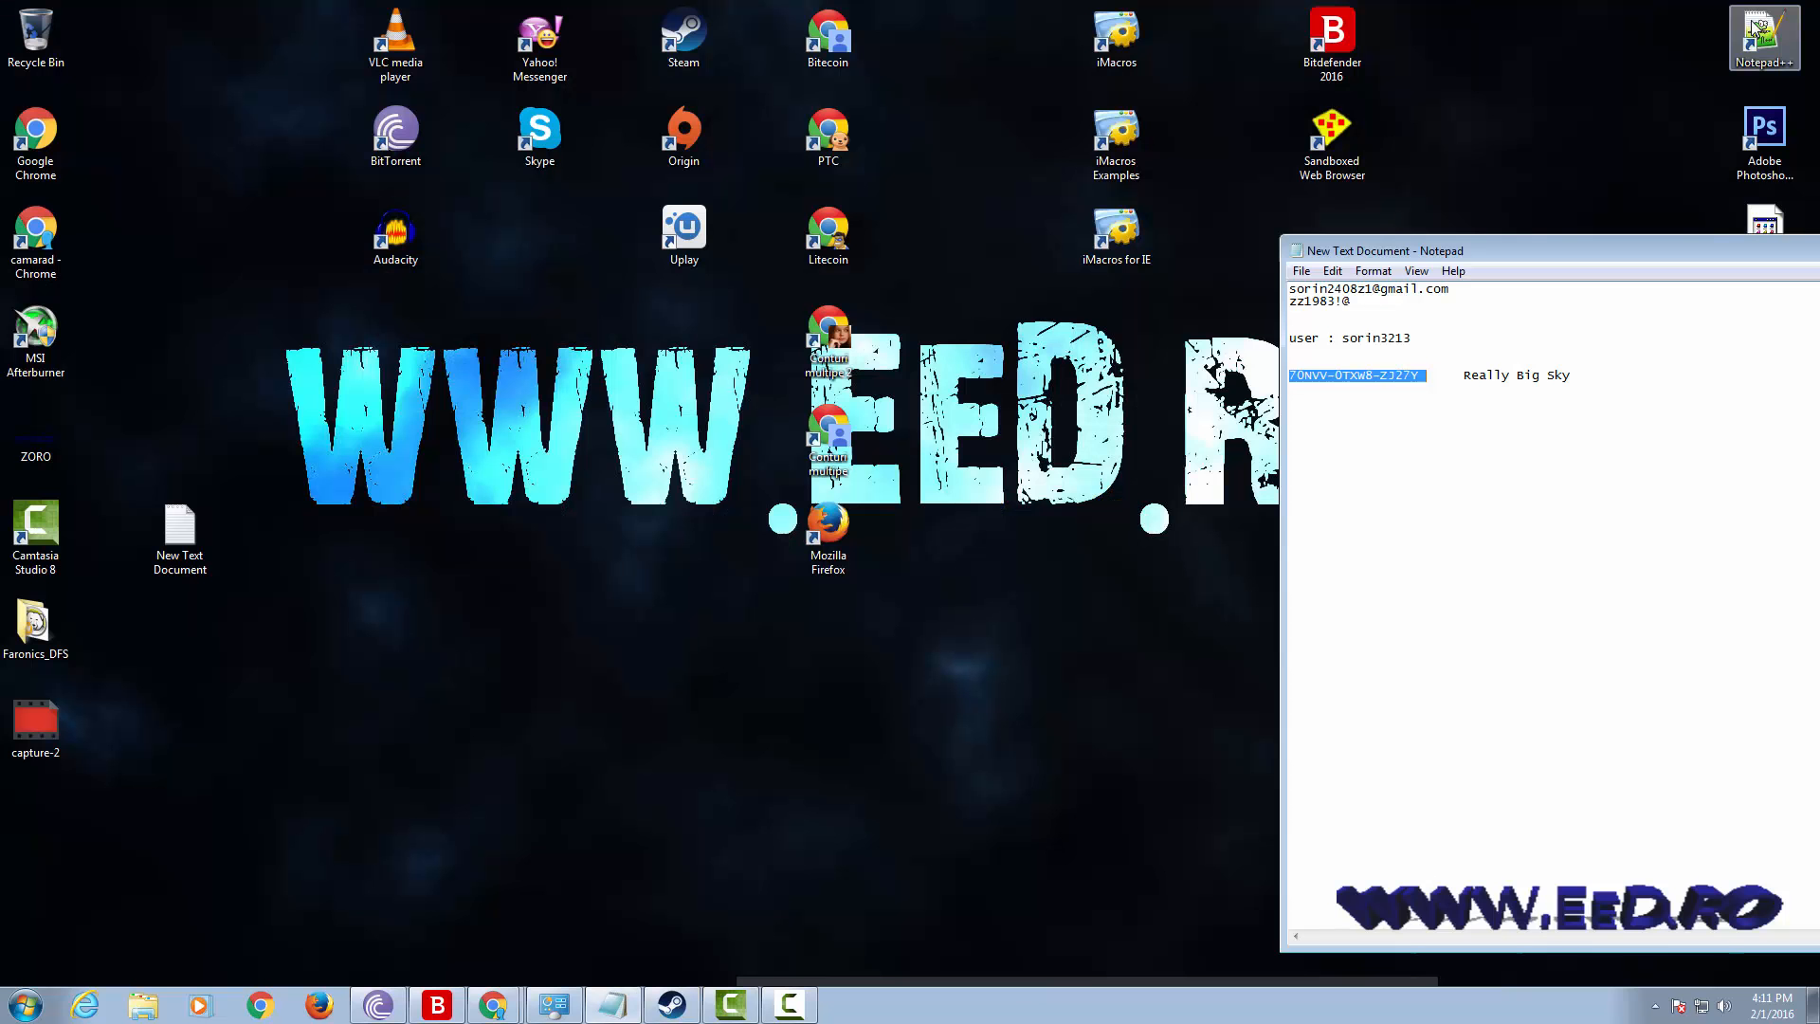